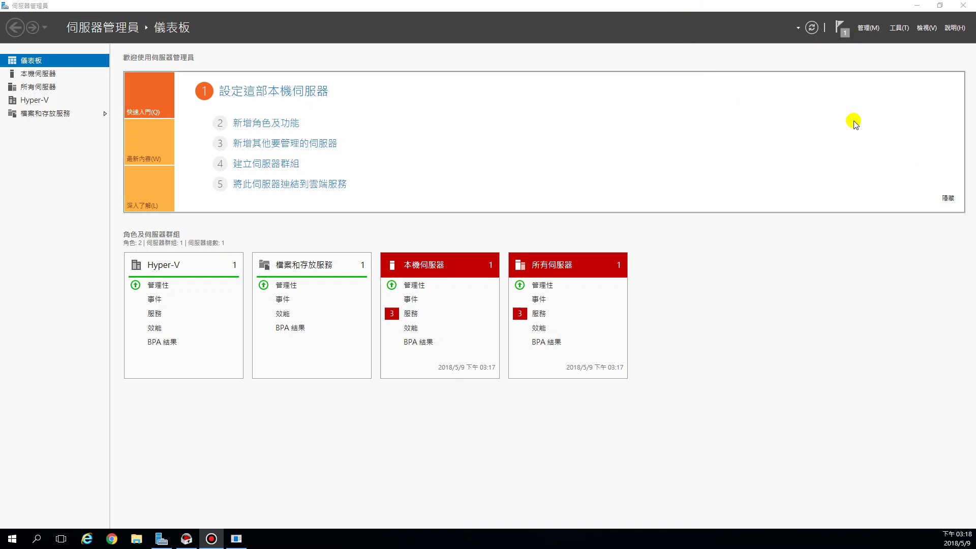
- Launch the Add Roles and Features wizard from Server Manager's Manage (管理) menu
left_click(868, 29)
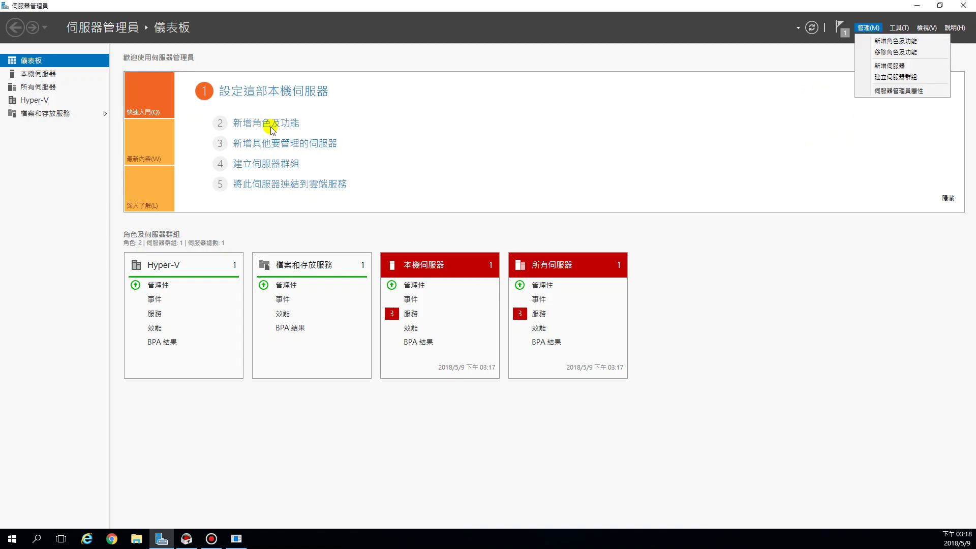
left_click(890, 41)
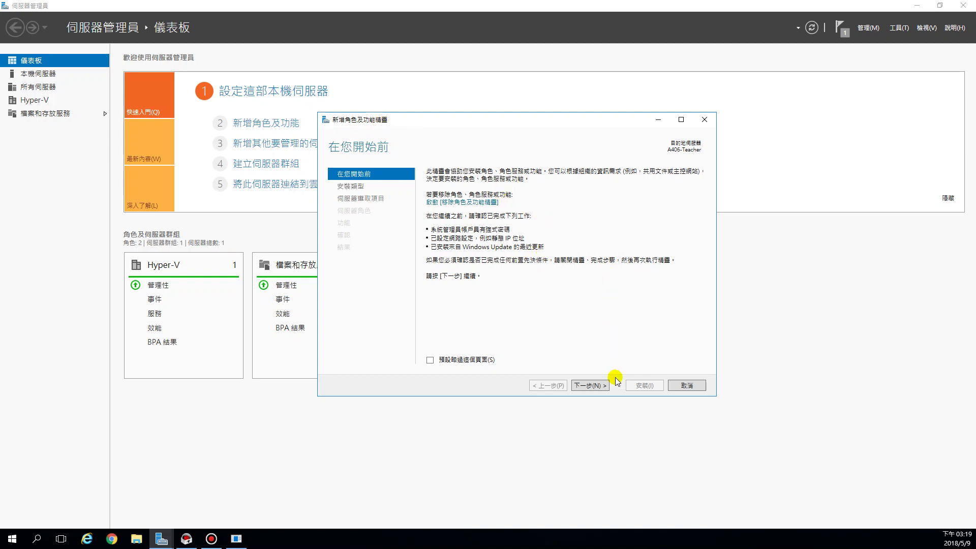
- Advance past Before You Begin and role-based Installation Type to the A406-Teacher server selection
left_click(588, 385)
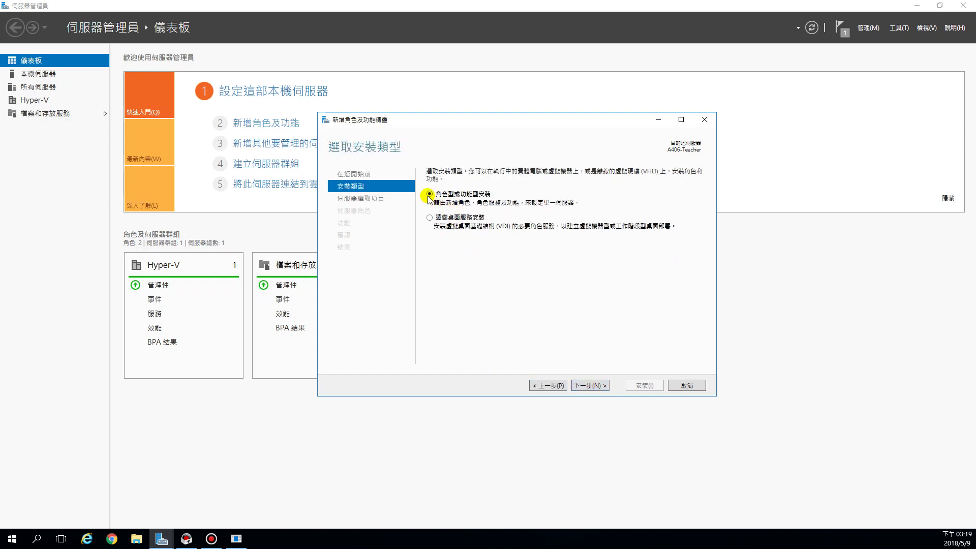
left_click(595, 387)
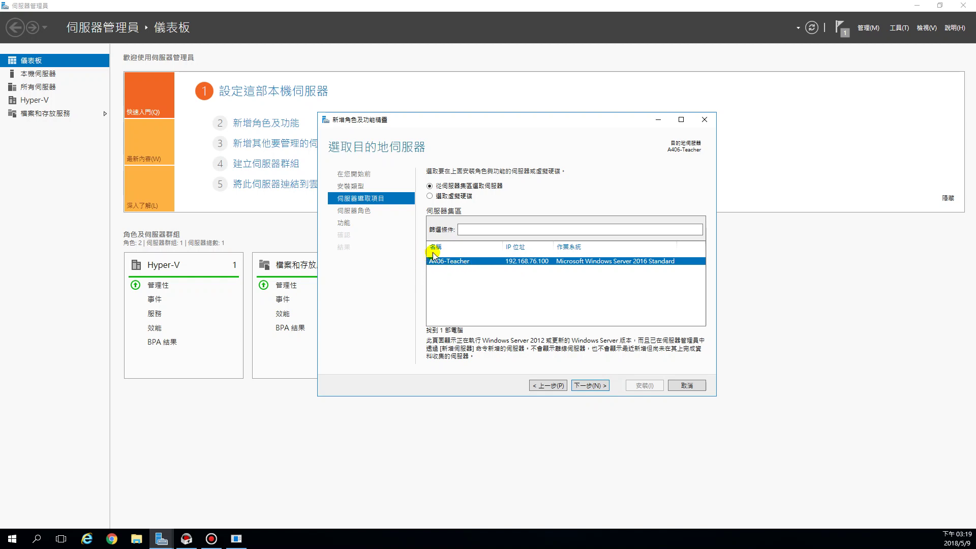
left_click(591, 386)
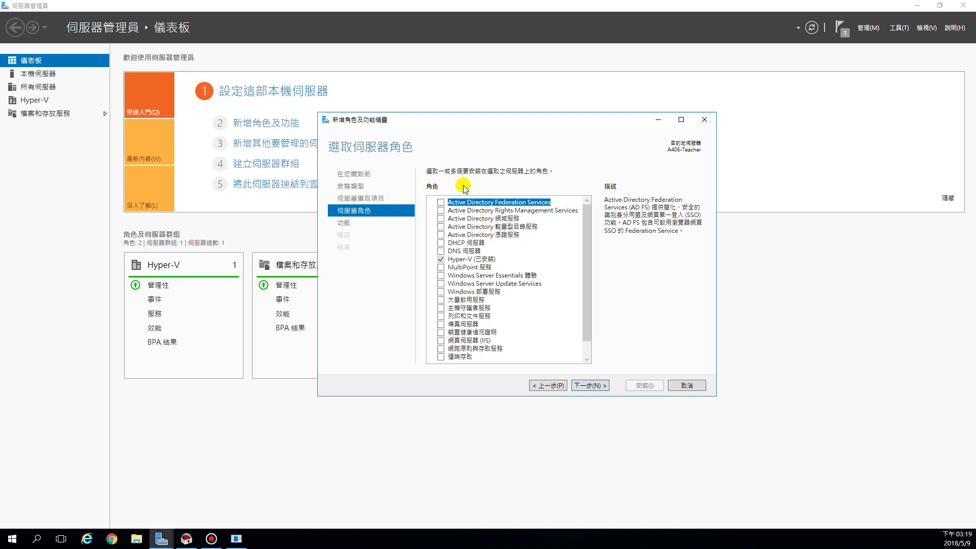
- Check Active Directory 網域服務, add its required management features, and advance to Confirmation
left_click(441, 219)
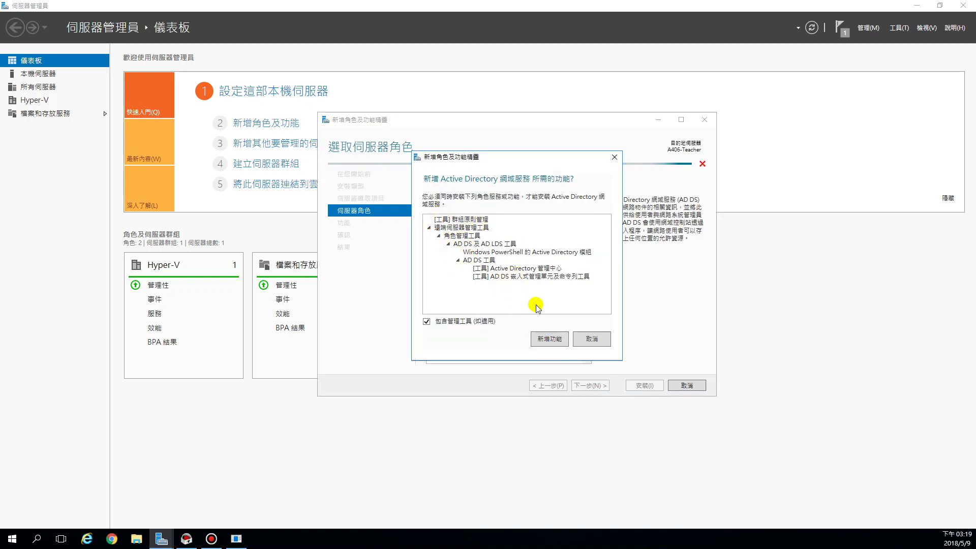
left_click(551, 340)
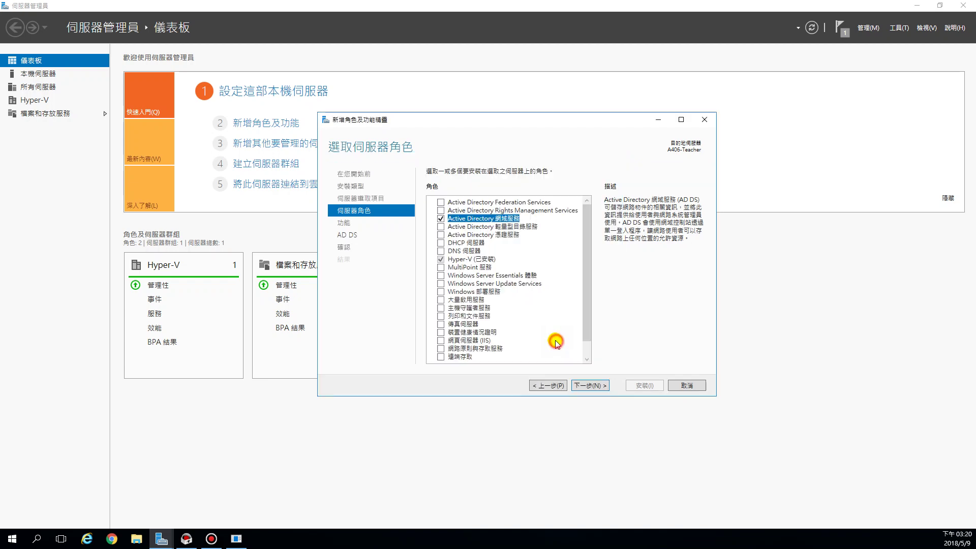
left_click(590, 386)
left_click(591, 386)
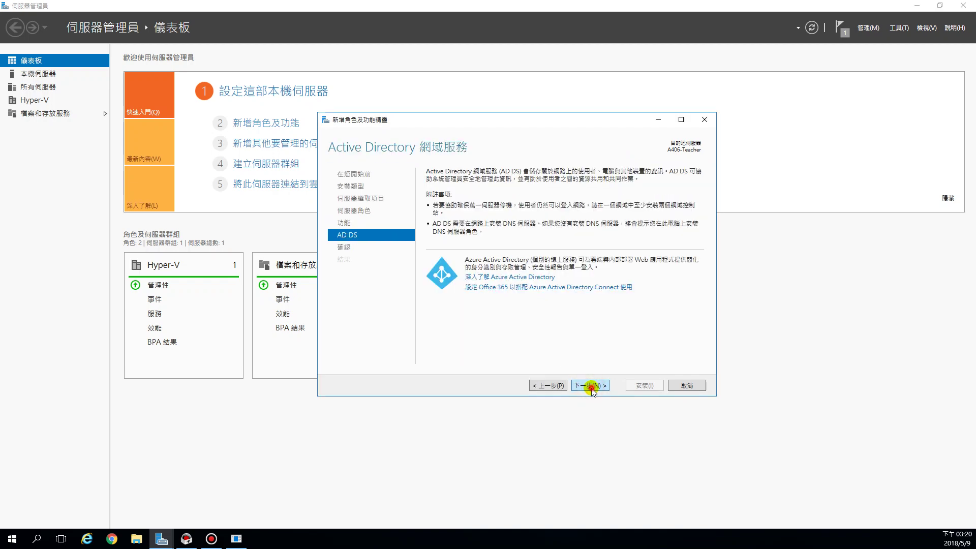
left_click(591, 387)
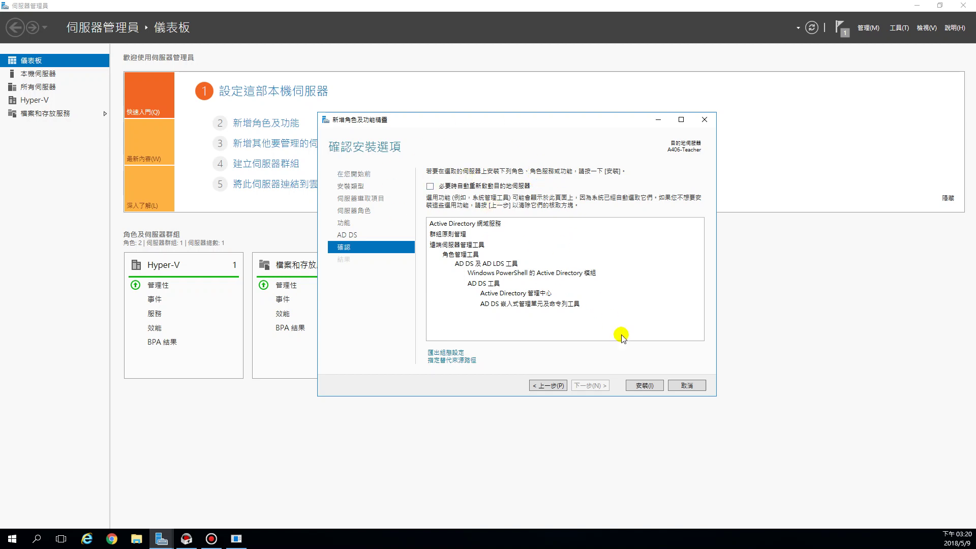
- Cancel the roles wizard and launch Hyper-V 管理員 from the Tools (工具) menu
left_click(690, 385)
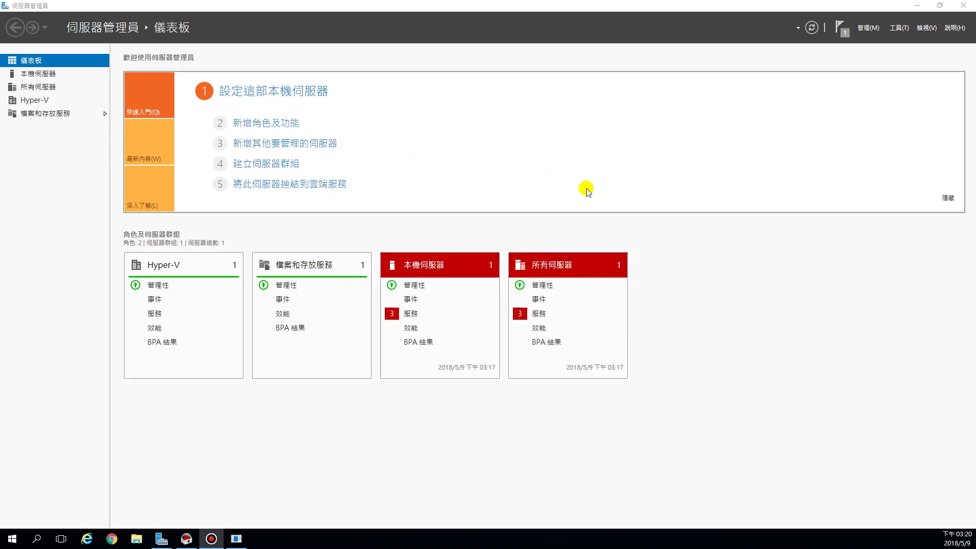
left_click(899, 29)
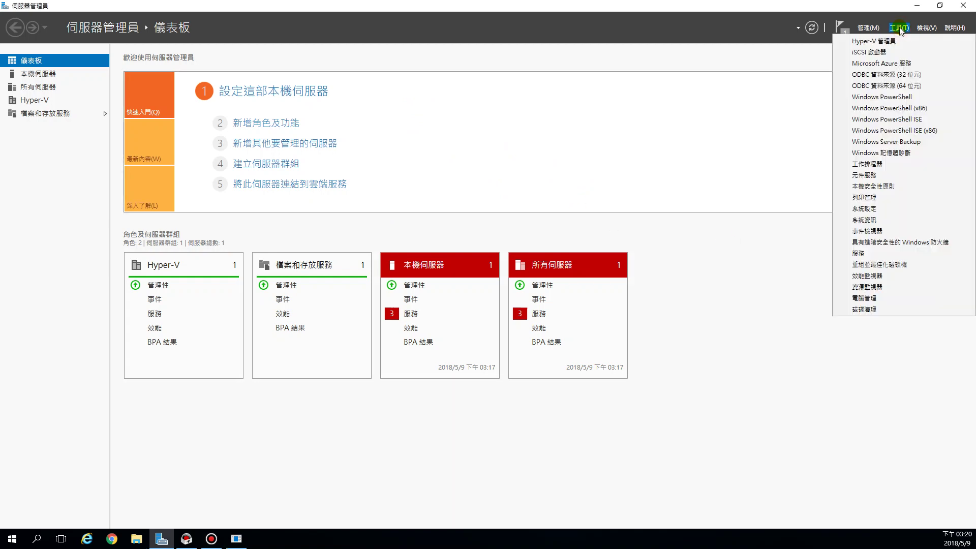
left_click(855, 41)
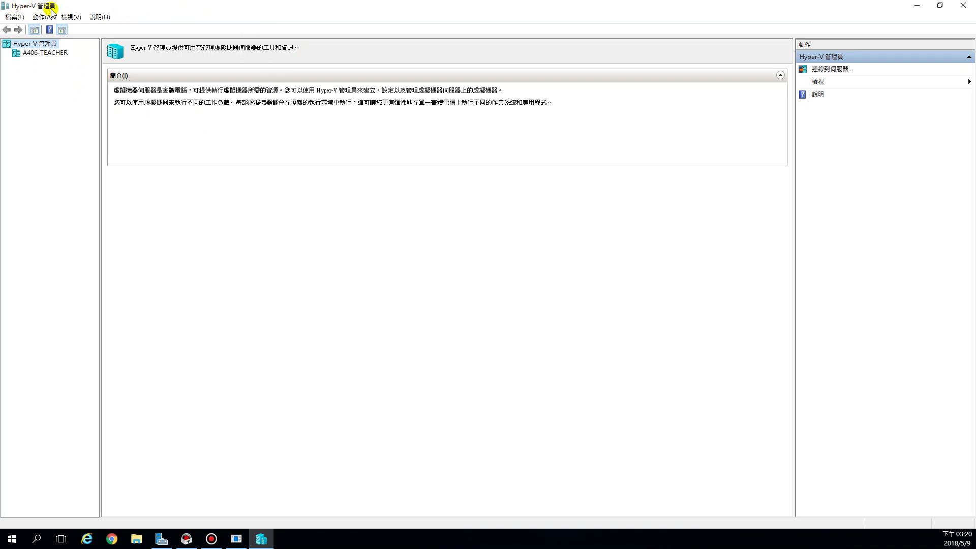
- Restore and enlarge Hyper-V Manager, widen its tree pane, reposition it, and minimize Server Manager
left_click_drag(72, 7, 115, 38)
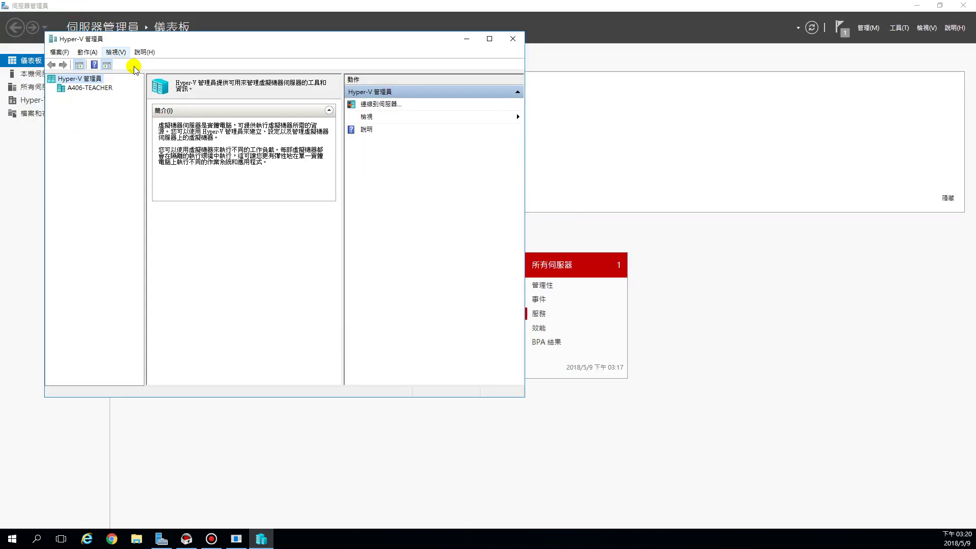
left_click_drag(525, 398, 834, 462)
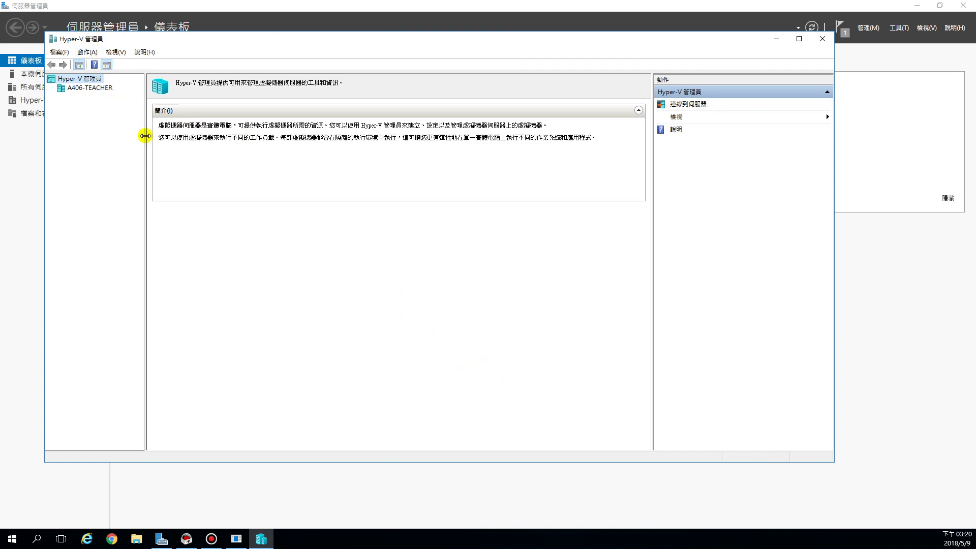
left_click_drag(144, 135, 198, 142)
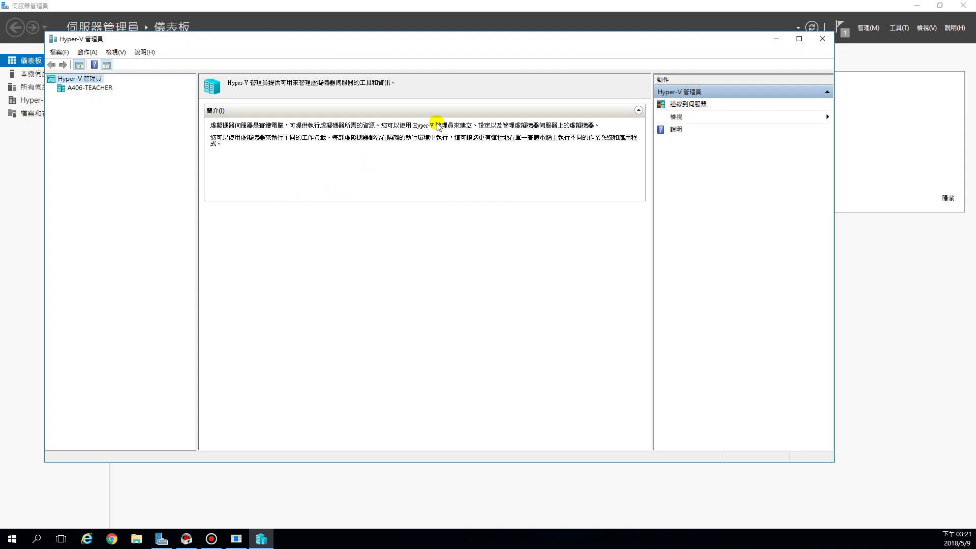
left_click_drag(447, 43, 454, 68)
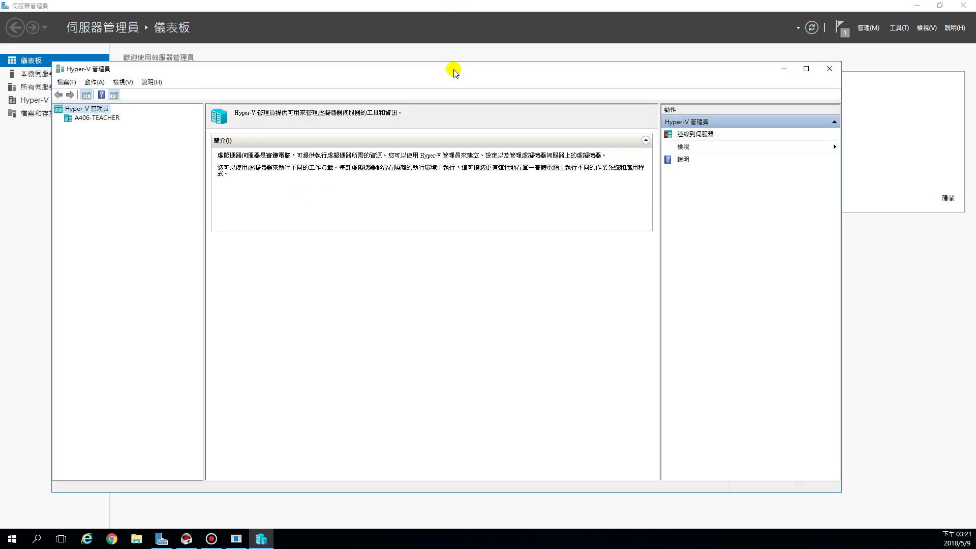
left_click(916, 6)
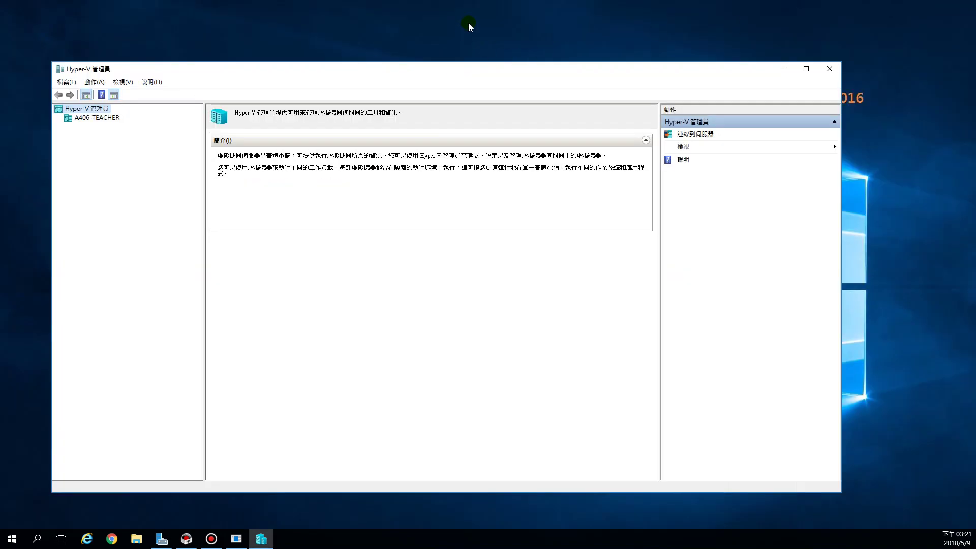
left_click_drag(515, 66, 527, 145)
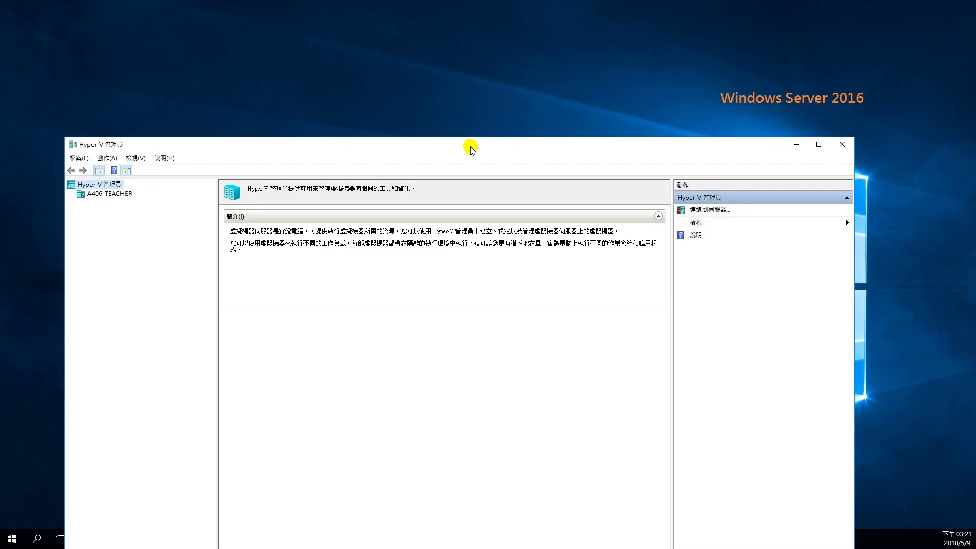
left_click_drag(468, 148, 477, 60)
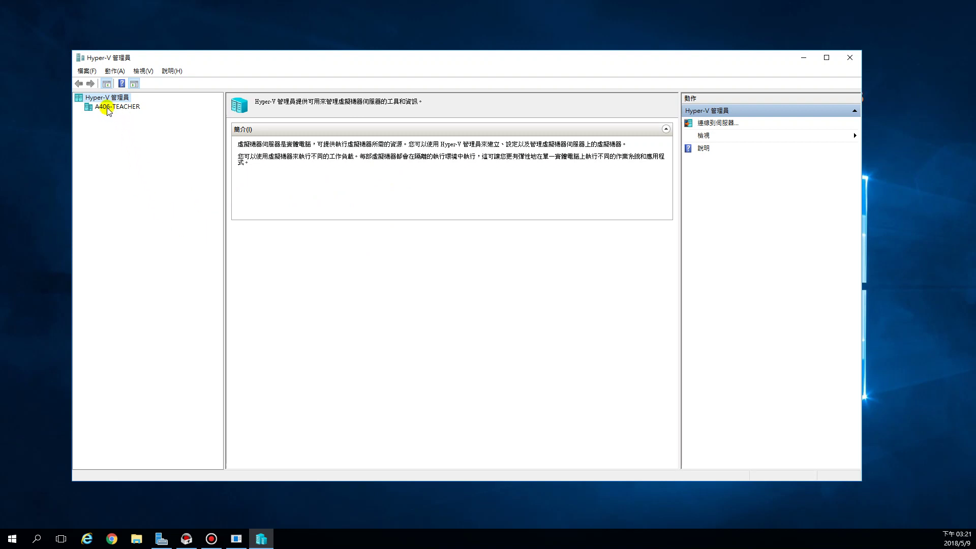
- Select the A406-TEACHER host in the tree and narrow the tree pane
left_click(107, 107)
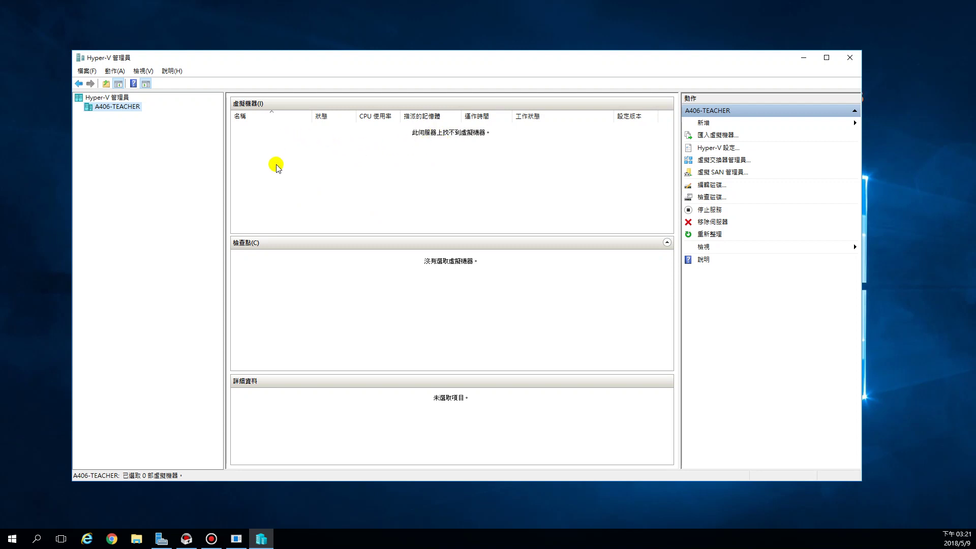
left_click_drag(223, 174, 188, 177)
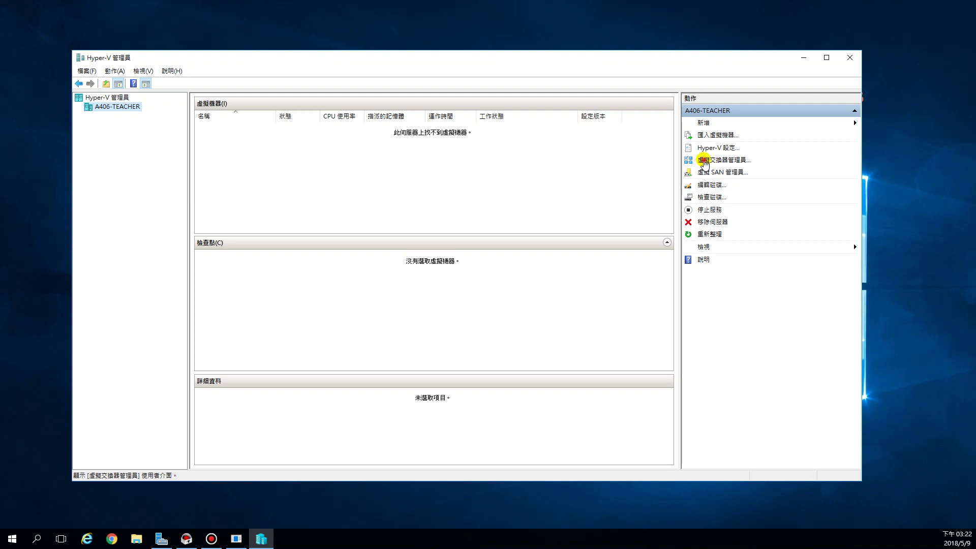
- In Virtual Switch Manager, create a new 內部 (Internal) virtual switch
left_click(704, 163)
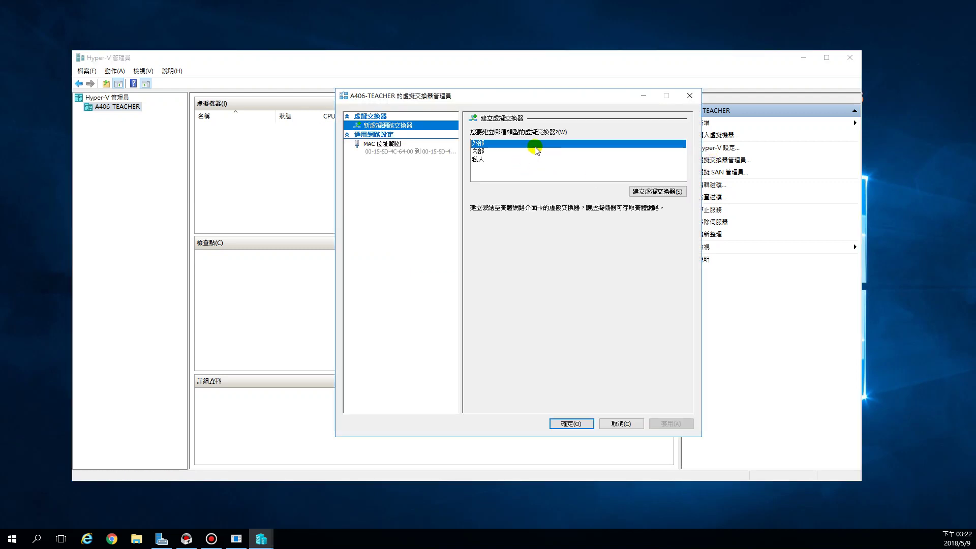
left_click_drag(538, 95, 444, 91)
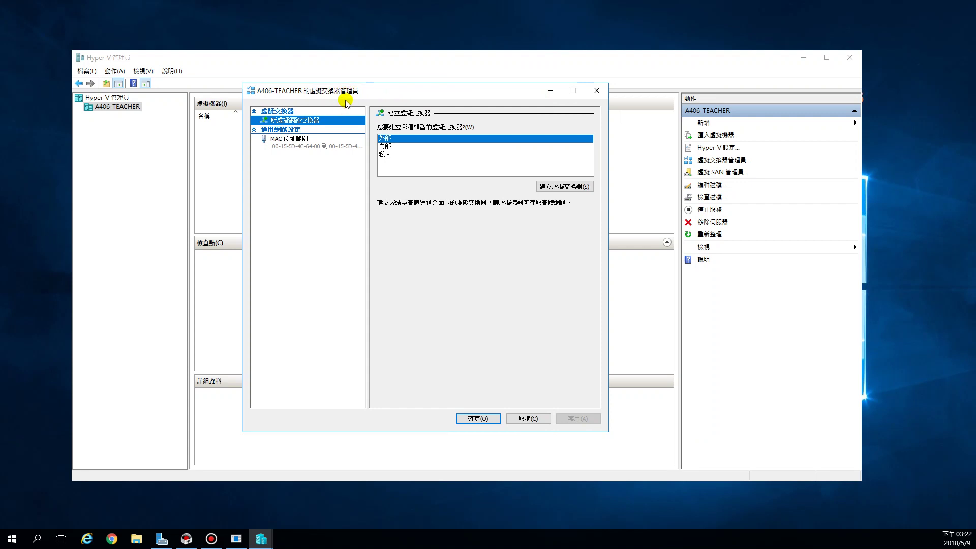
left_click(385, 146)
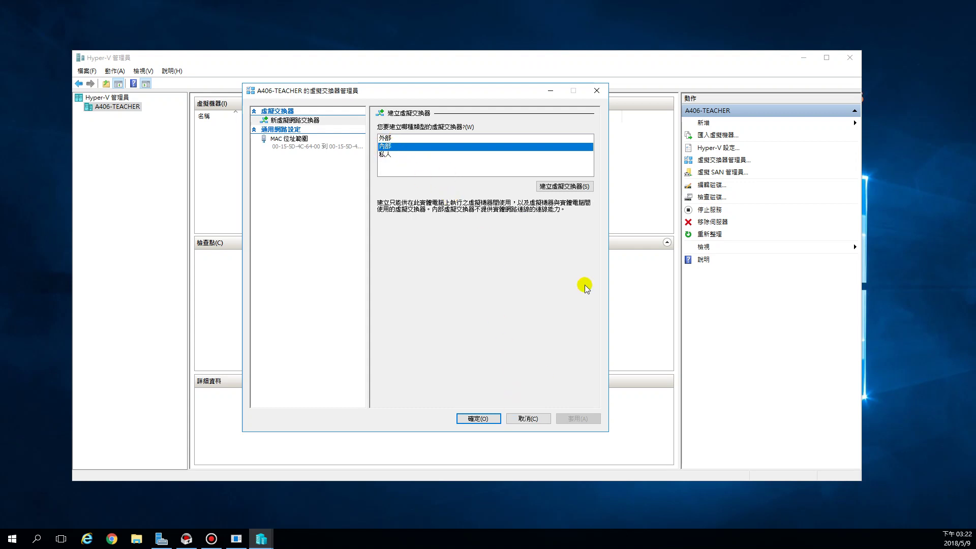
left_click(562, 188)
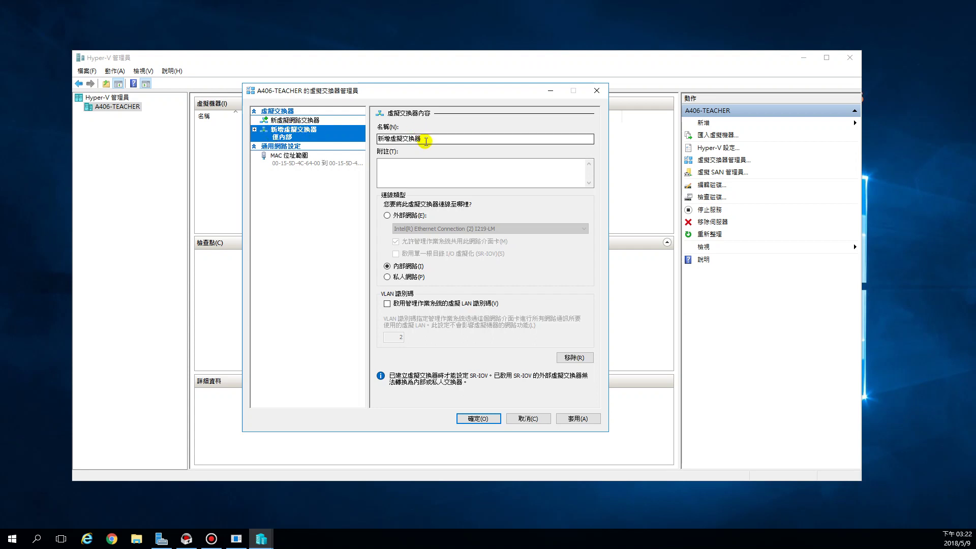
- Rename the switch from 新增虛擬交換器 to 88-虛擬交換器 and confirm with OK
left_click_drag(427, 139, 379, 140)
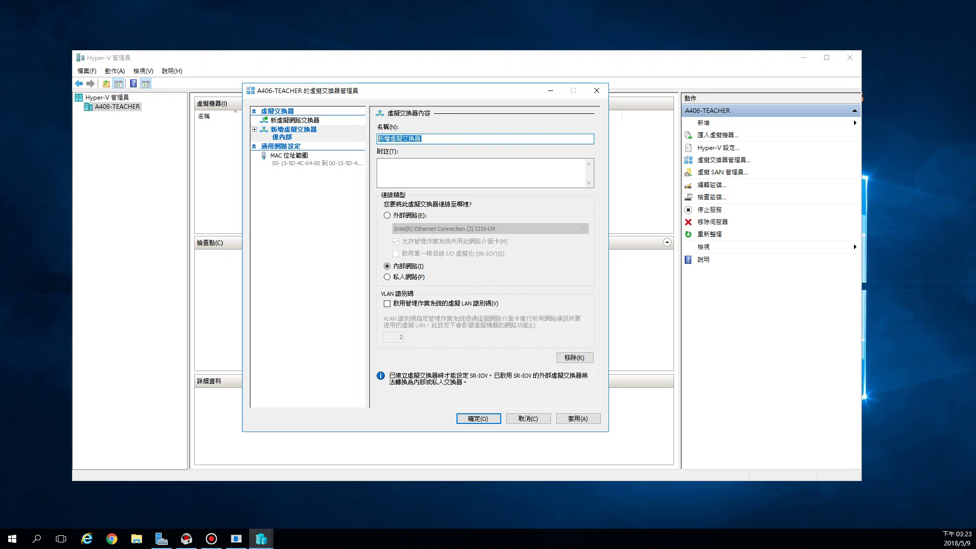
key("End")
key("Home")
key("Delete")
key("Delete")
type("88-")
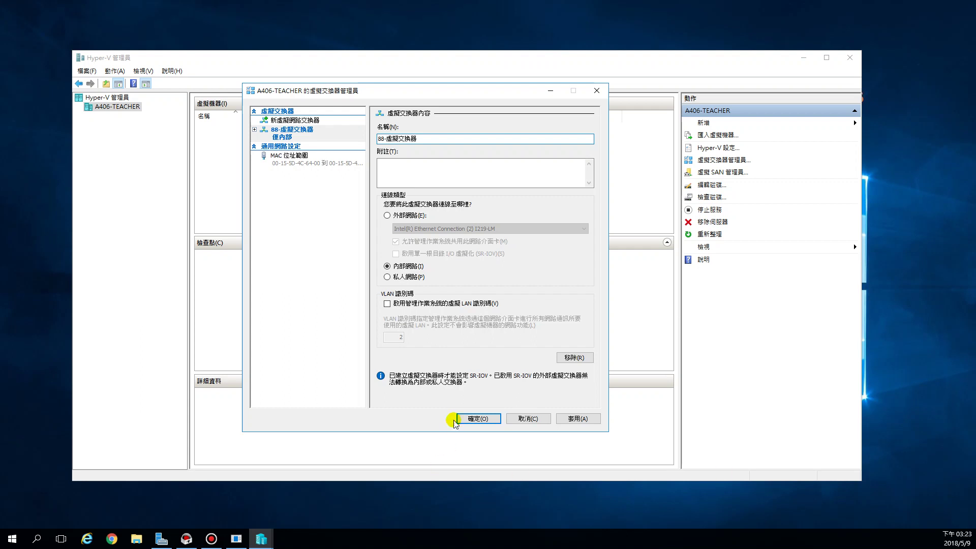
left_click(474, 419)
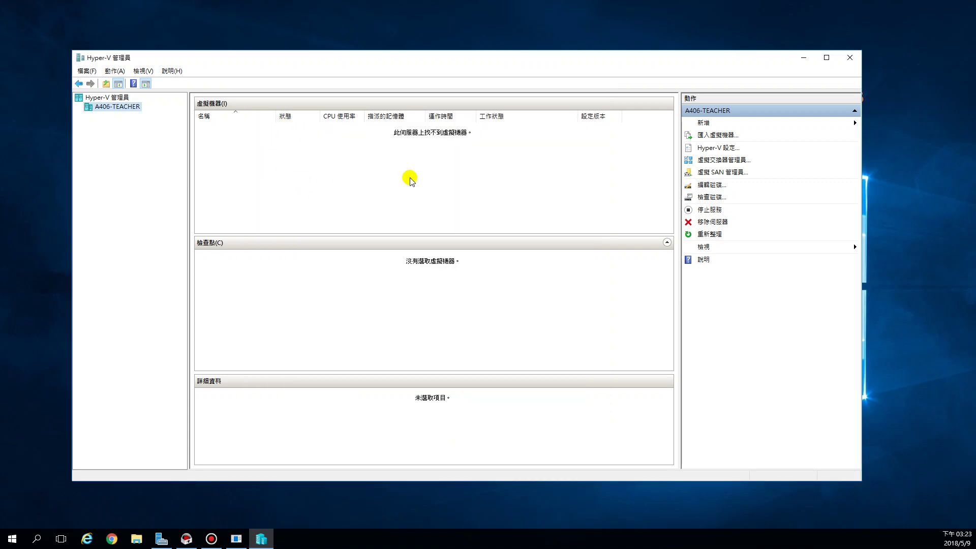
- Reopen Virtual Switch Manager, check the 88-虛擬交換器 switch's name, and cancel without changes
left_click(708, 164)
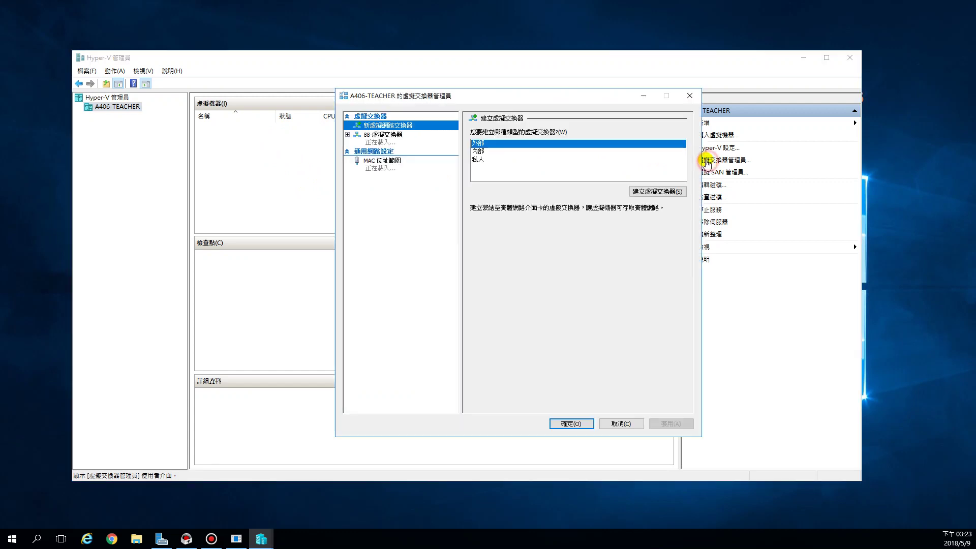
left_click(385, 135)
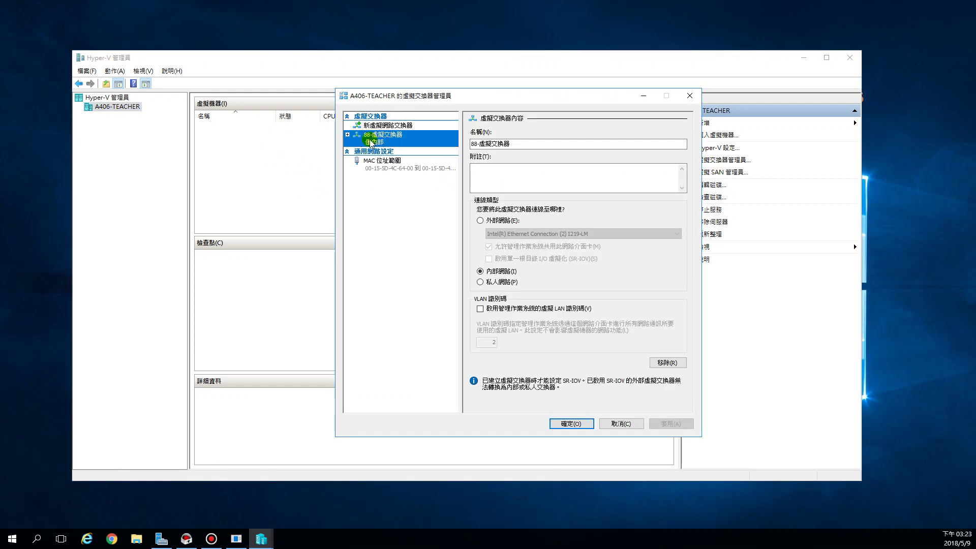
left_click(506, 144)
left_click_drag(513, 143, 468, 140)
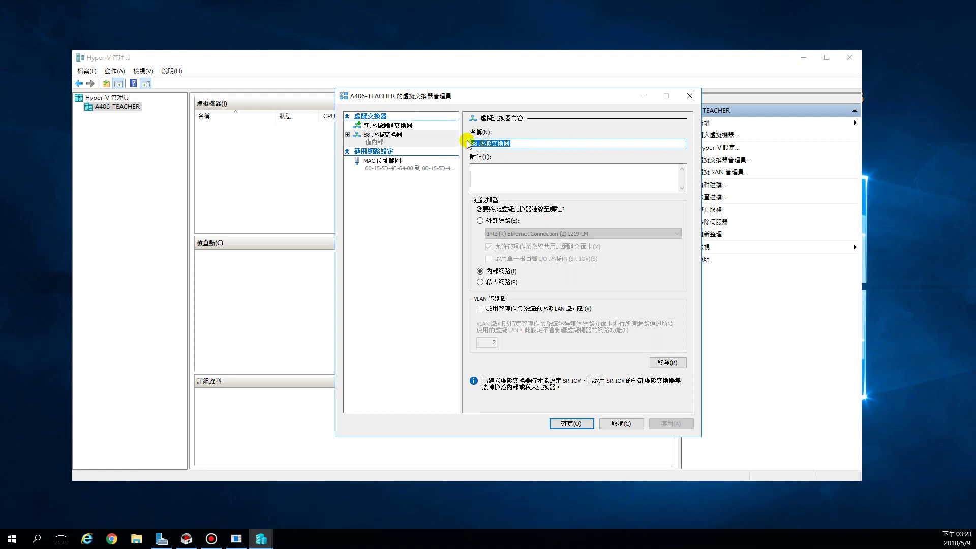
left_click(521, 145)
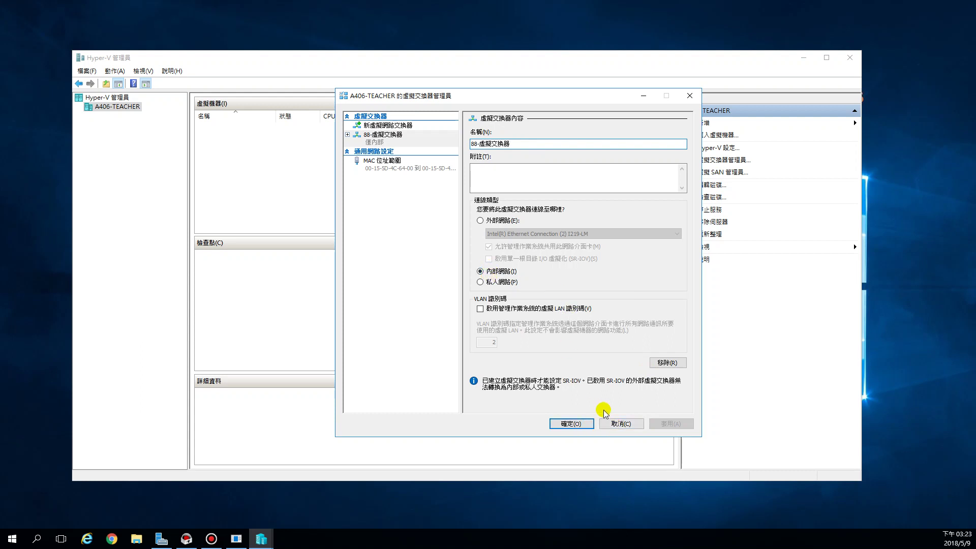
left_click(619, 425)
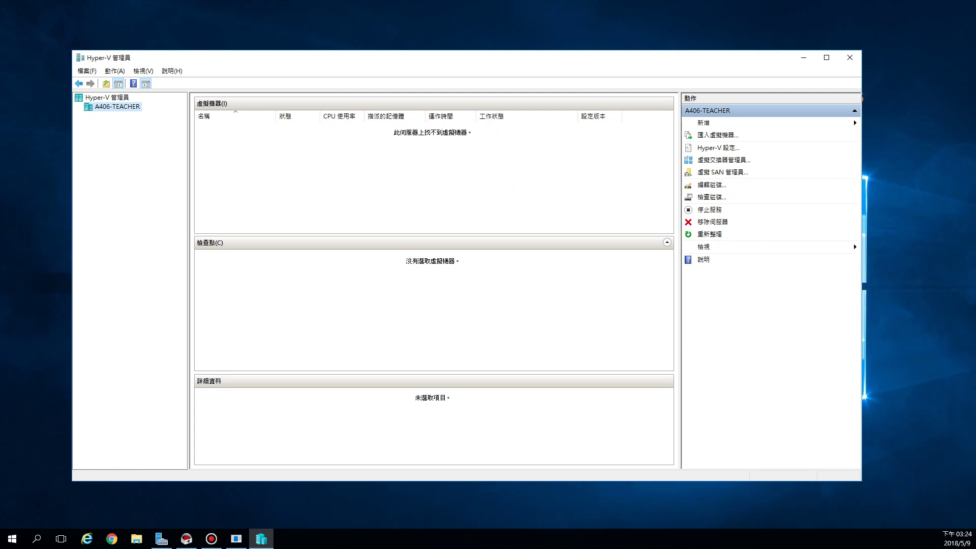
- Sketch two machines linked to the switch on screen, clear the sketch, then open New
mouse_move(273, 207)
left_mouse_down()
mouse_move(293, 206)
mouse_move(273, 208)
left_mouse_up()
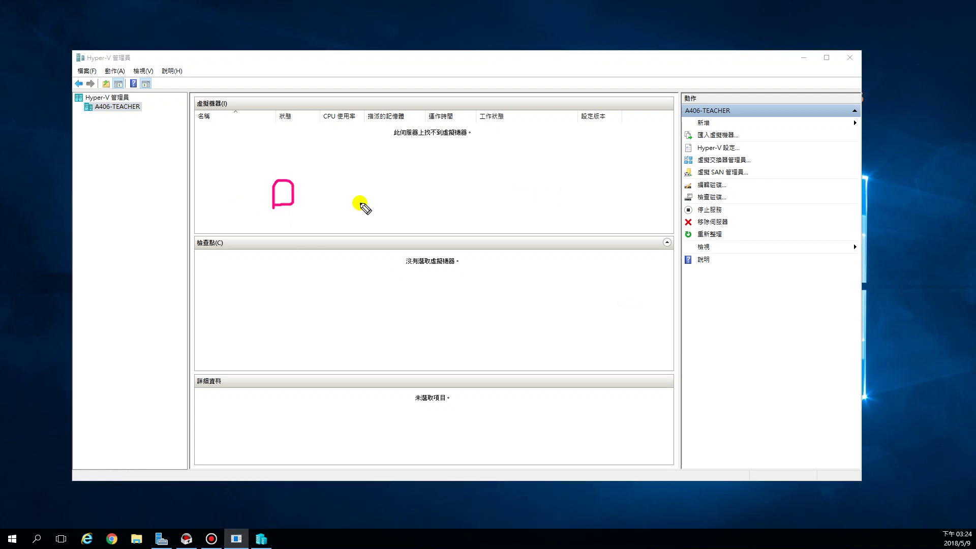
mouse_move(392, 199)
left_mouse_down()
mouse_move(395, 191)
mouse_move(401, 200)
left_mouse_up()
mouse_move(325, 239)
left_mouse_down()
mouse_move(364, 245)
mouse_move(321, 237)
left_mouse_up()
mouse_move(293, 192)
left_mouse_down()
mouse_move(340, 244)
mouse_move(414, 202)
left_mouse_up()
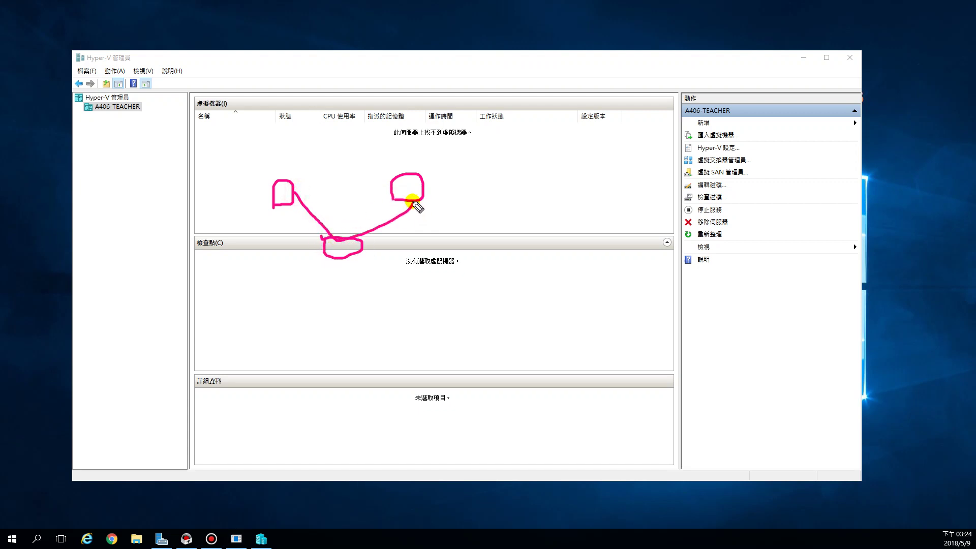
left_click_drag(314, 186, 382, 196)
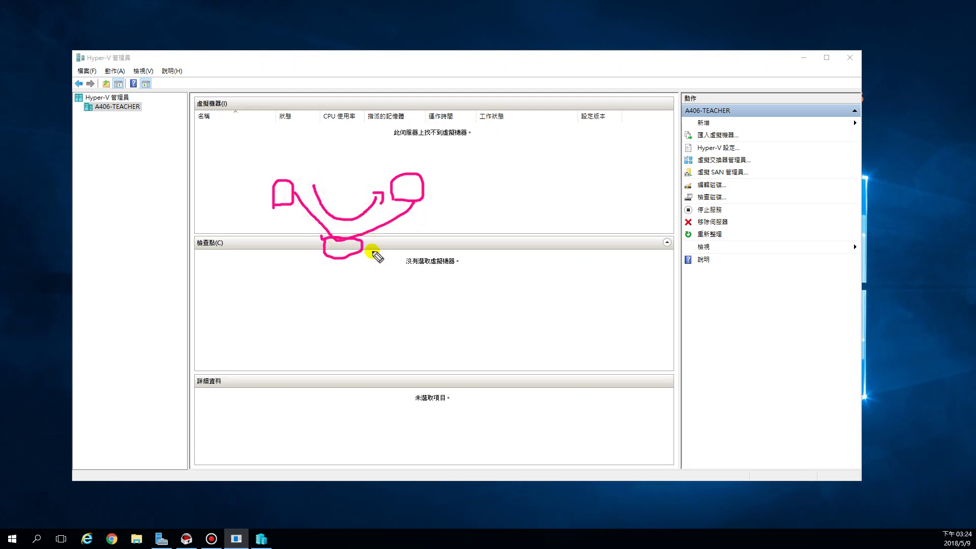
mouse_move(320, 260)
left_mouse_down()
mouse_move(351, 224)
mouse_move(312, 260)
left_mouse_up()
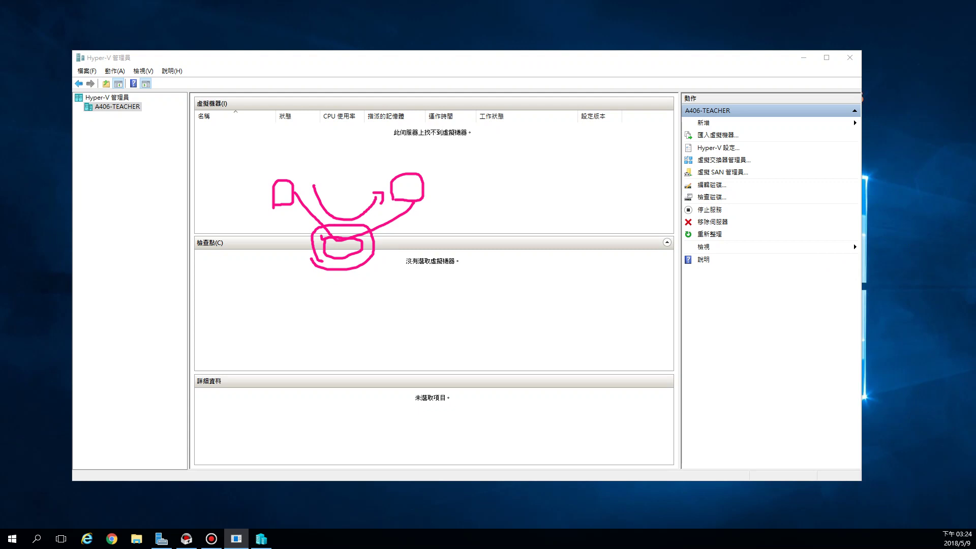
key("Escape")
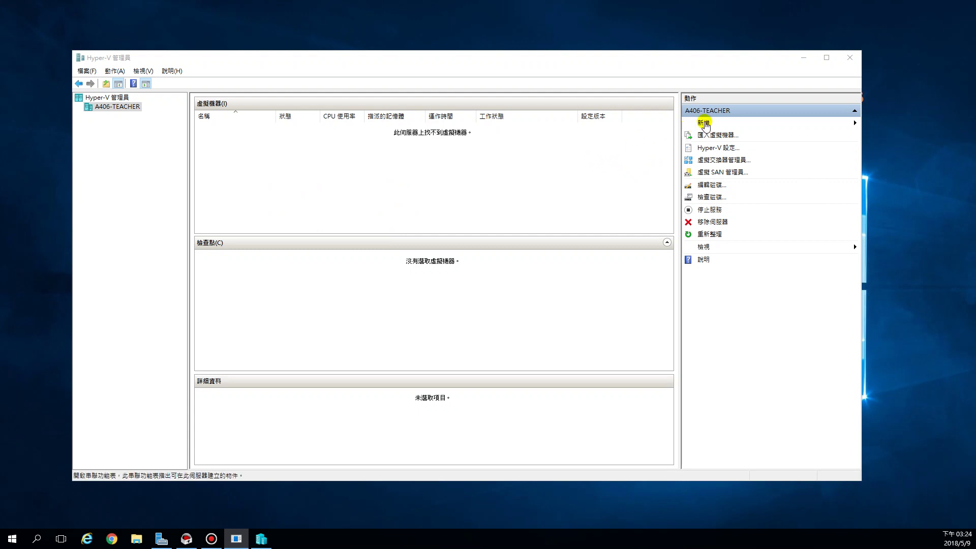
left_click(707, 124)
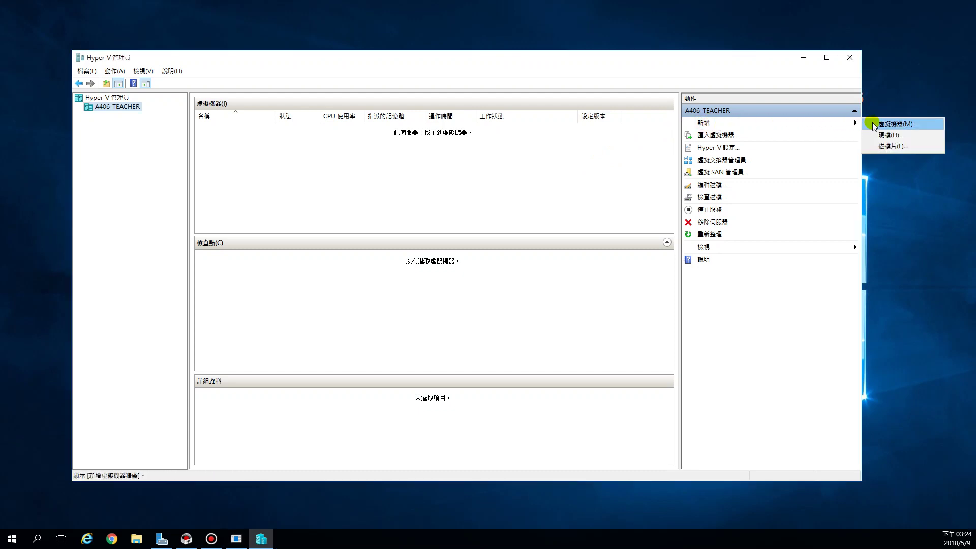
- Start a new virtual machine and name it WinServer01
left_click(900, 124)
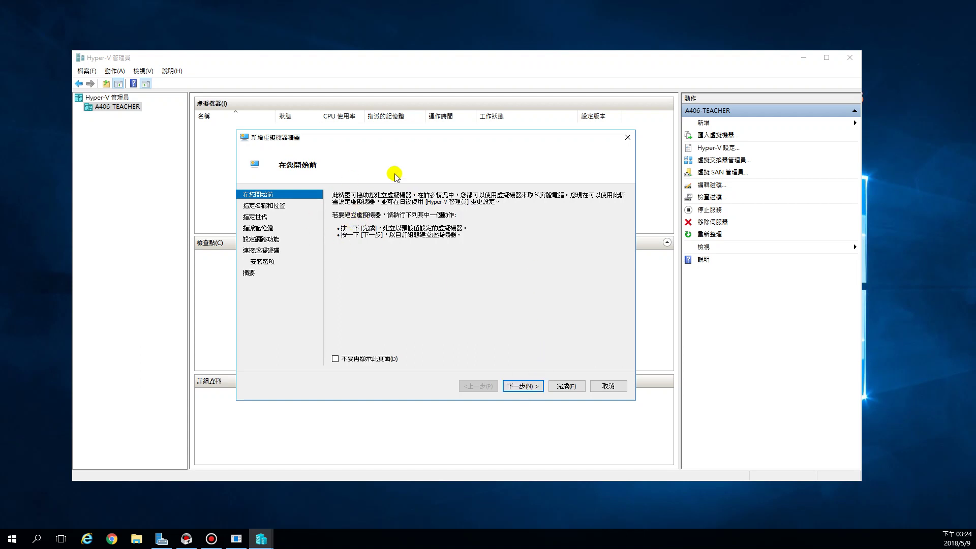
left_click(523, 386)
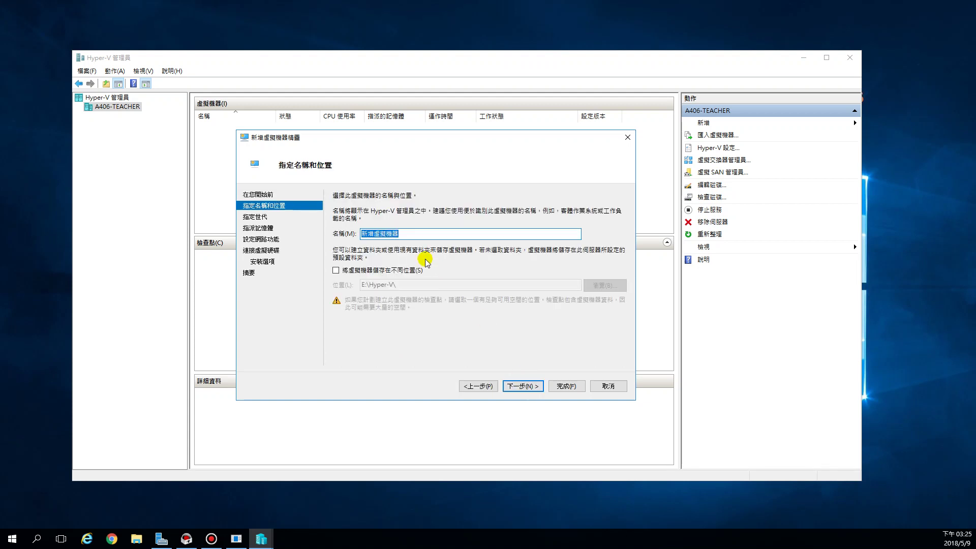
left_click(415, 232)
left_click_drag(427, 234, 362, 233)
type("Win")
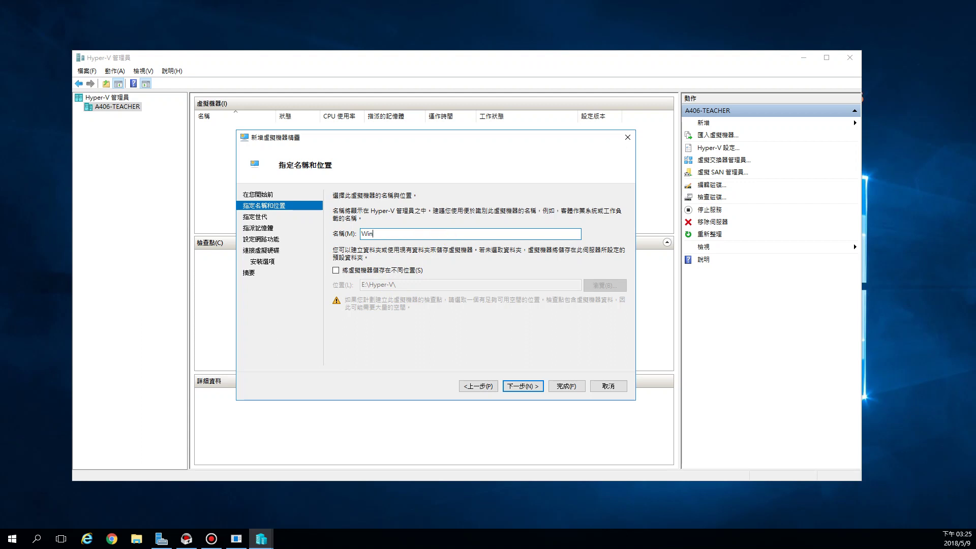
type("Server01")
left_click(450, 238)
- Store WinServer01 in its own folder under E:\Hyper-V\ and continue
left_click(335, 271)
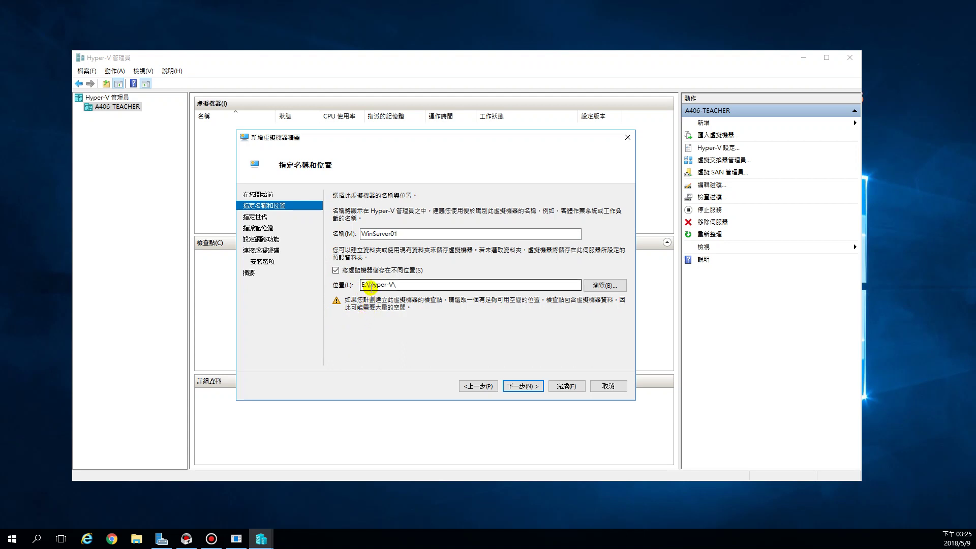
left_click_drag(403, 284, 348, 285)
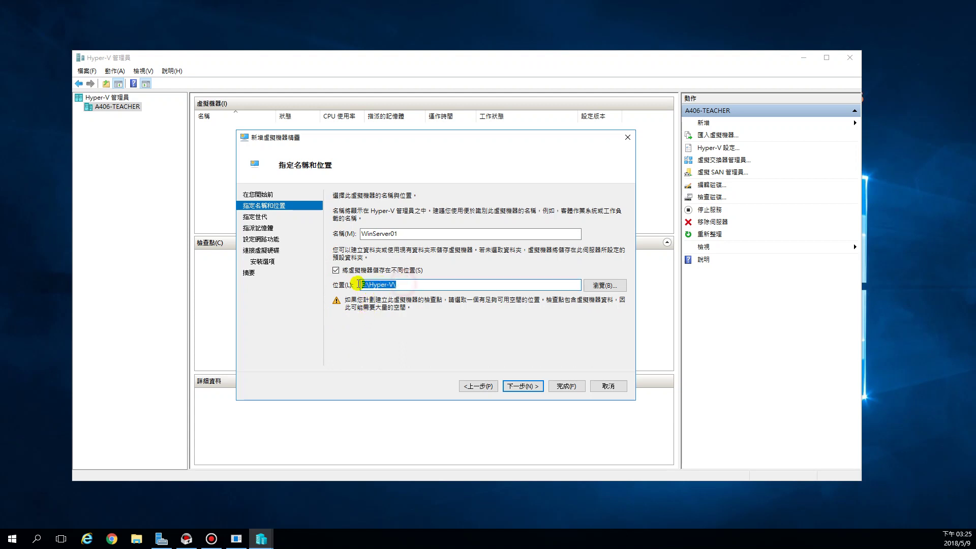
left_click(336, 271)
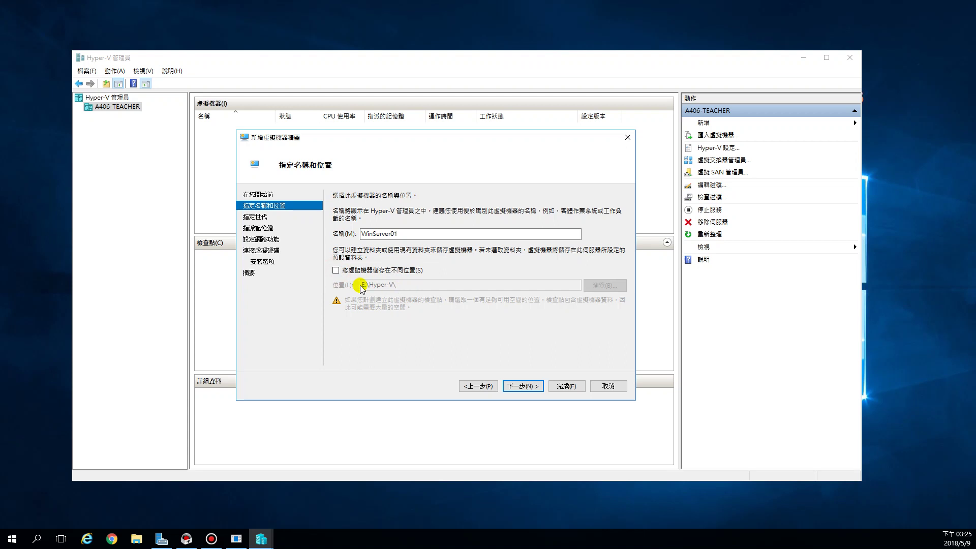
left_click(336, 270)
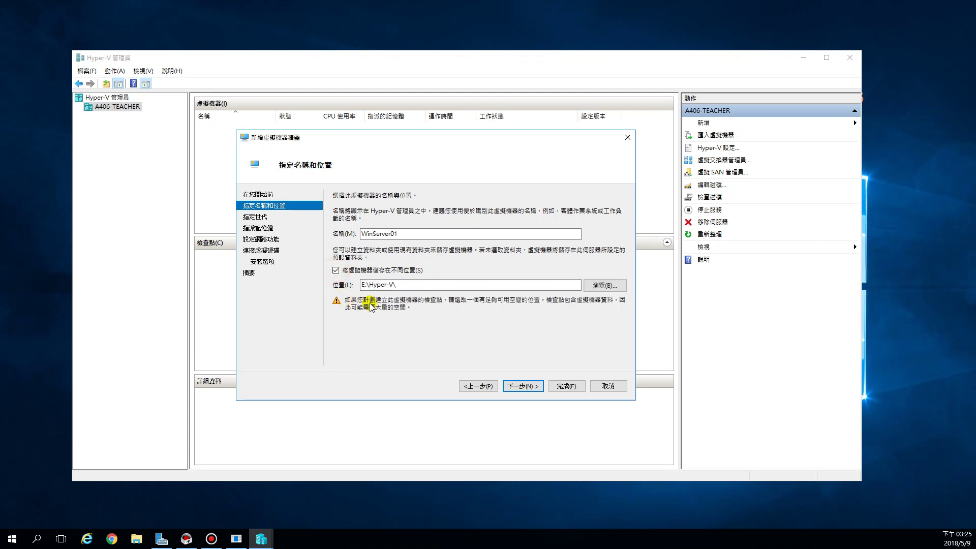
left_click(336, 270)
left_click(336, 270)
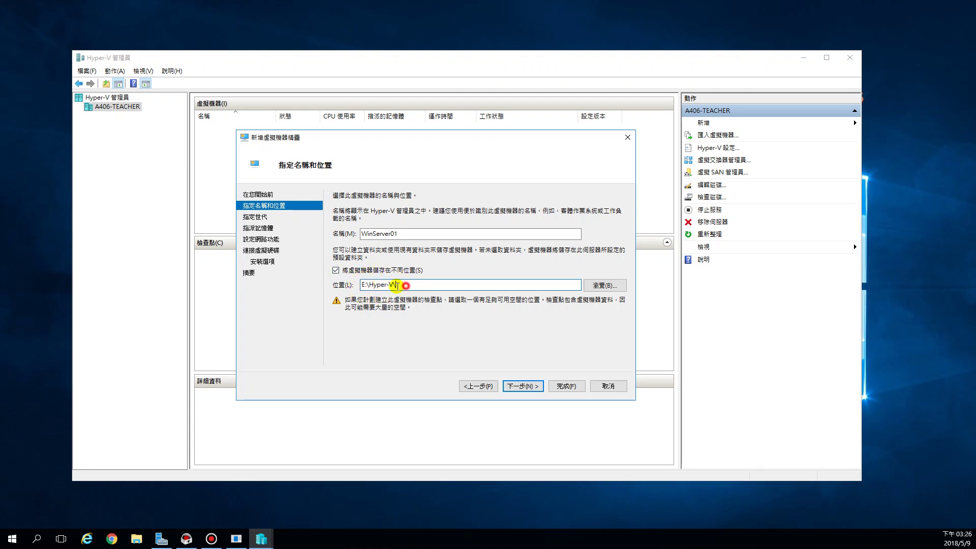
left_click_drag(405, 285, 338, 288)
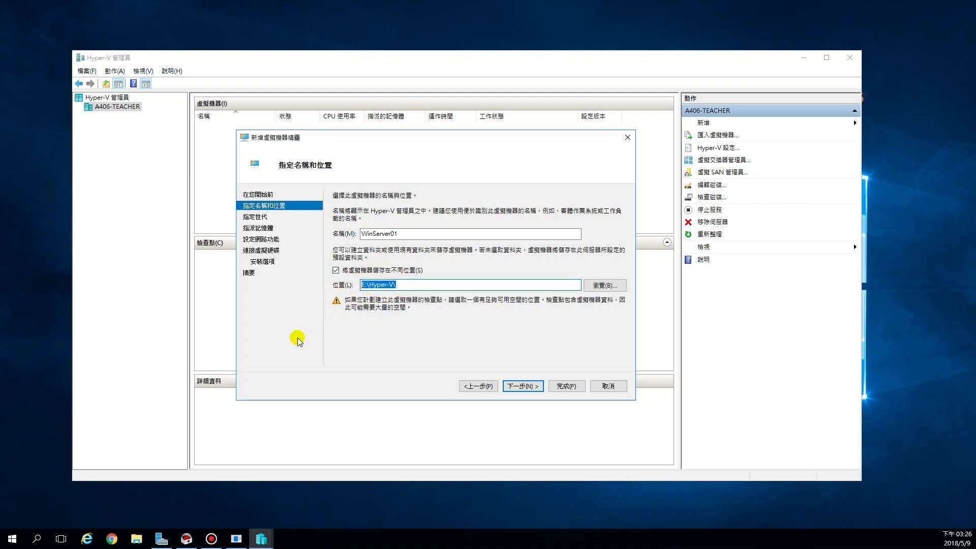
left_click(402, 286)
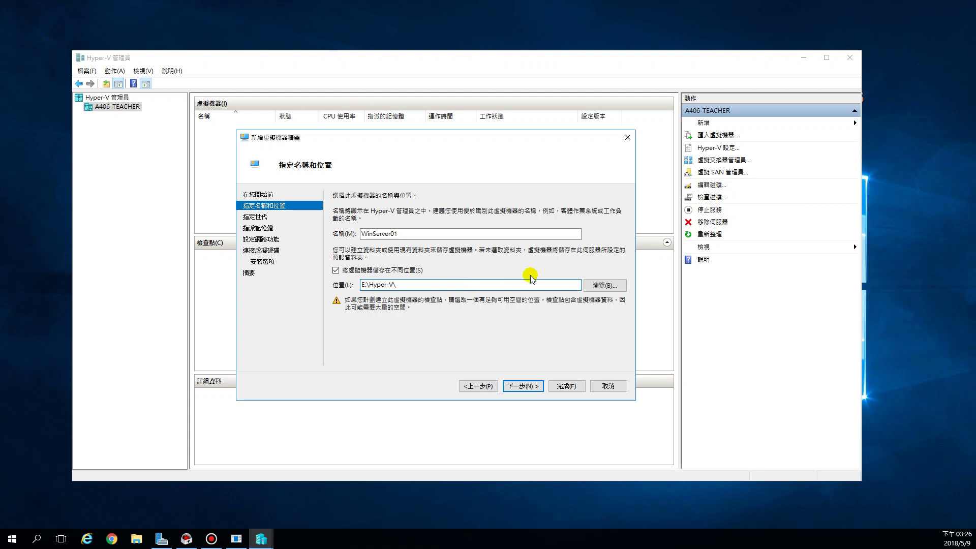
left_click(532, 387)
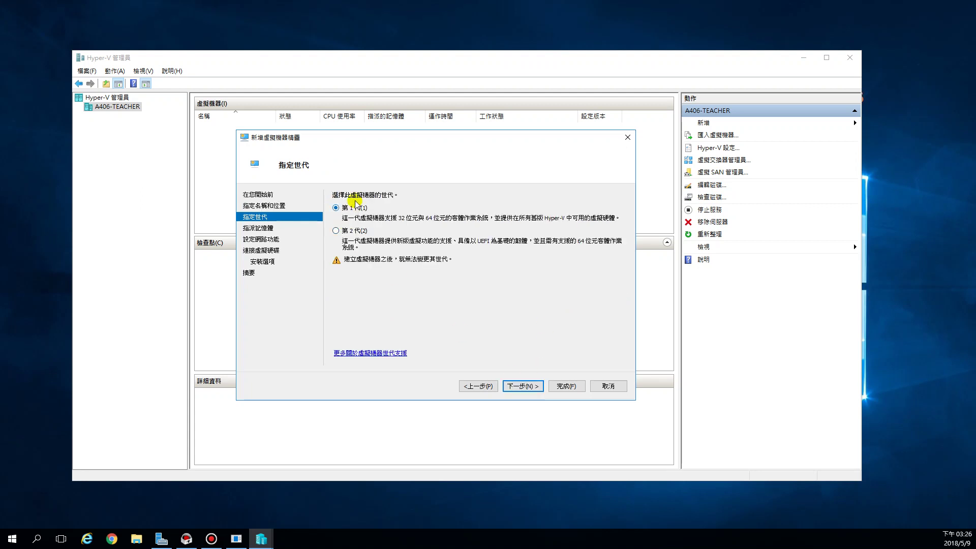
- Choose Generation 2 and raise startup memory from 1024 to 2048 MB
left_click(335, 231)
left_click(520, 386)
left_click(384, 214)
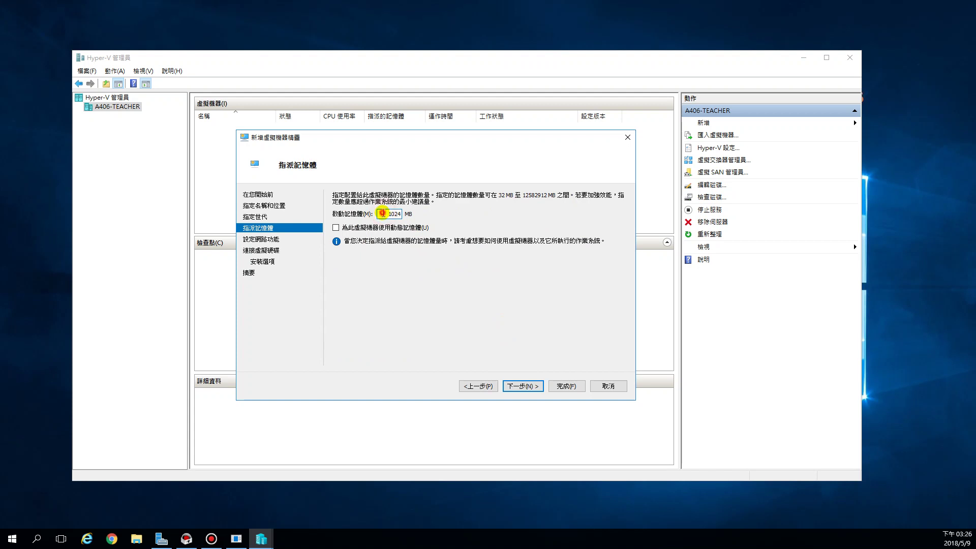
left_click_drag(383, 214, 401, 213)
type("2048")
double_click(380, 212)
left_click(527, 388)
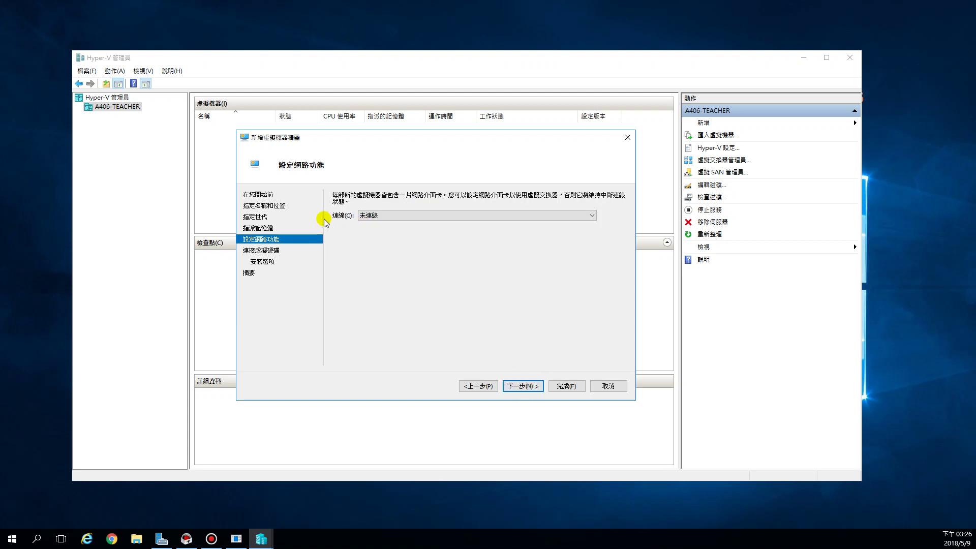
- Connect WinServer01's network adapter to the 88-虛擬交換器 switch
left_click(393, 219)
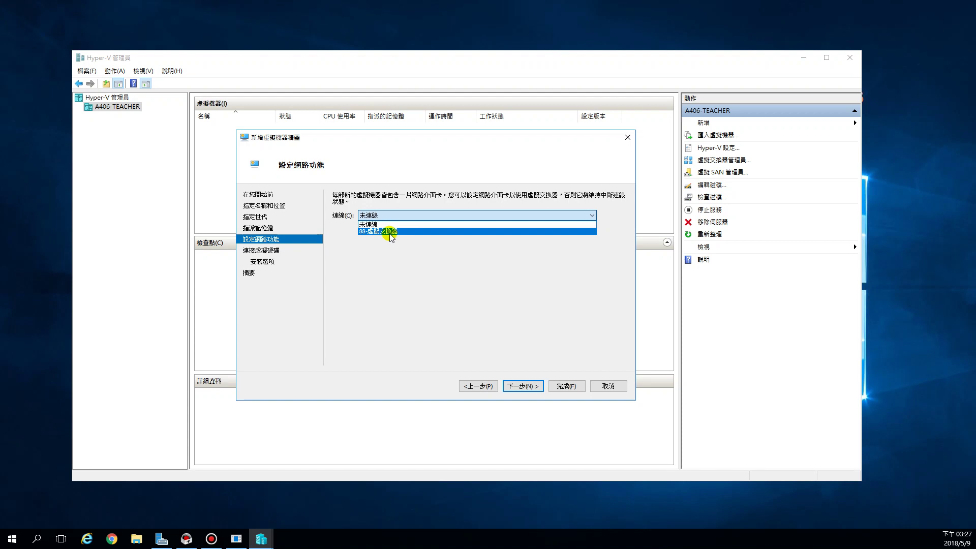
left_click(392, 233)
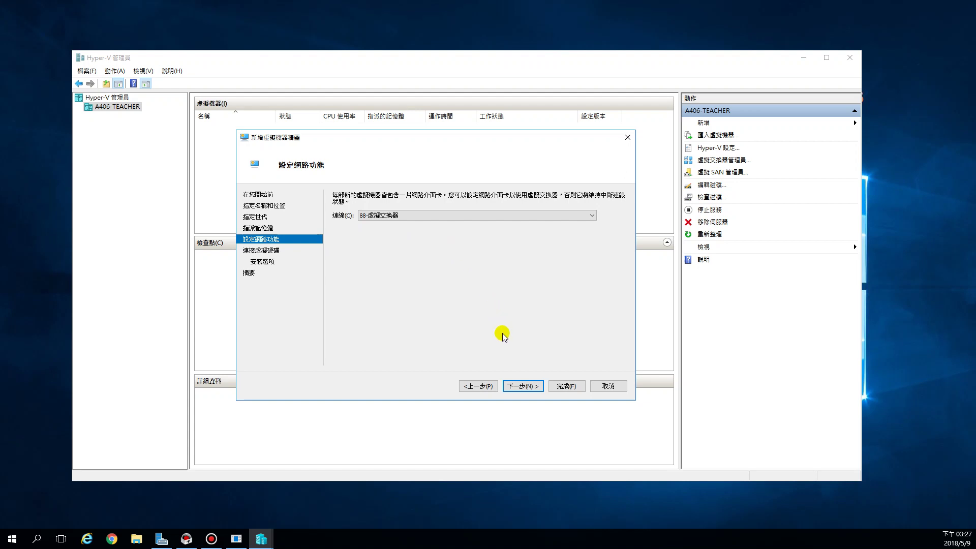
left_click(523, 386)
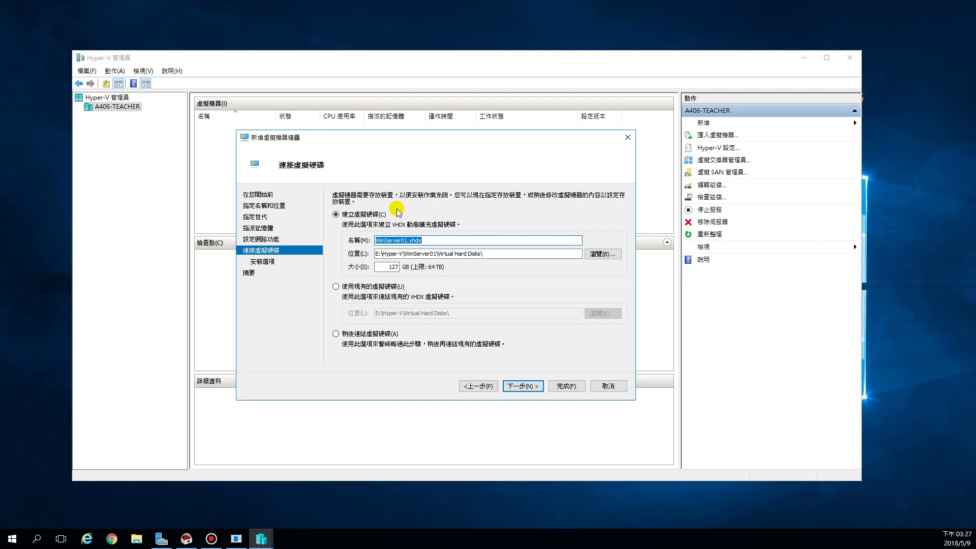
- Keep the disk name WinServer01.vhdx and shrink its size from 127 to 30 GB
left_click(408, 241)
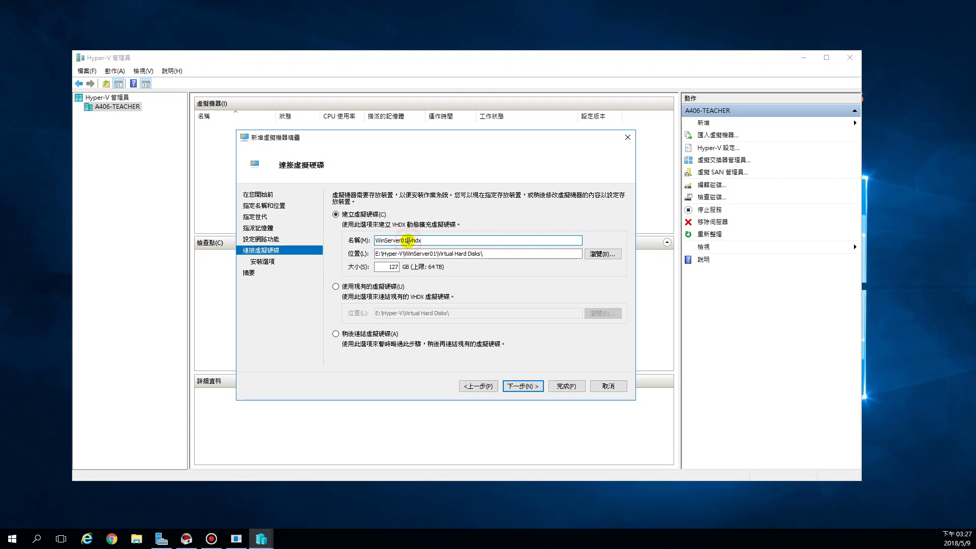
left_click_drag(409, 241, 374, 241)
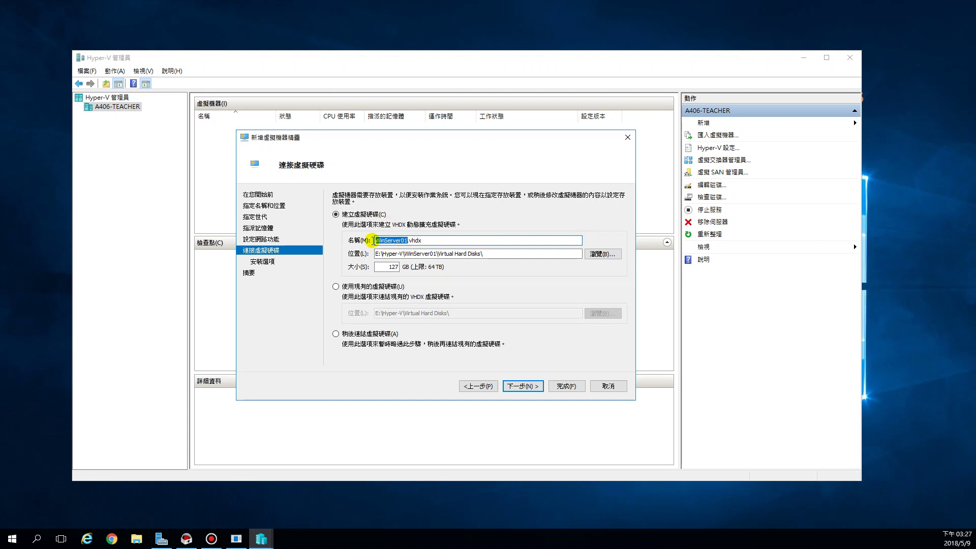
mouse_move(435, 241)
left_mouse_down()
mouse_move(375, 241)
mouse_move(377, 254)
mouse_move(483, 254)
mouse_move(433, 254)
left_mouse_up()
left_click(436, 240)
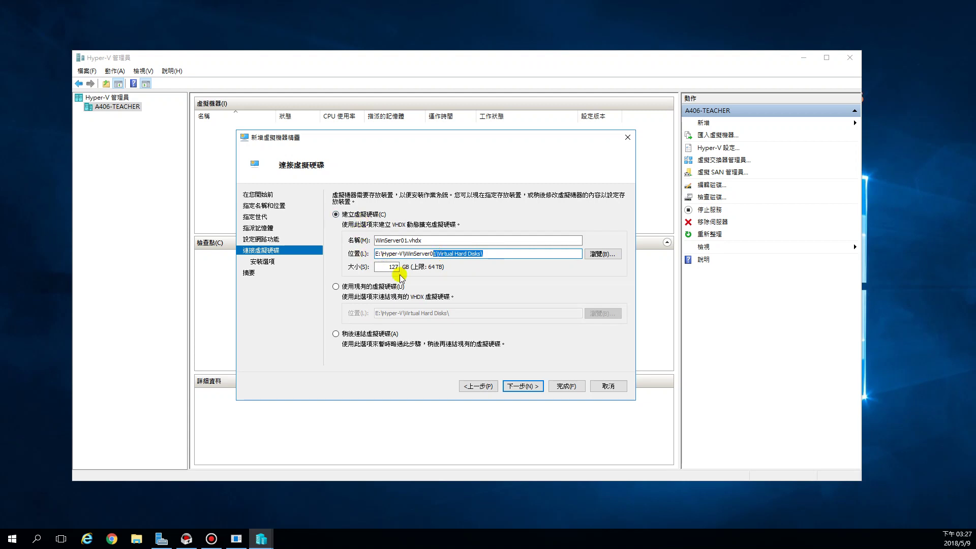
double_click(385, 267)
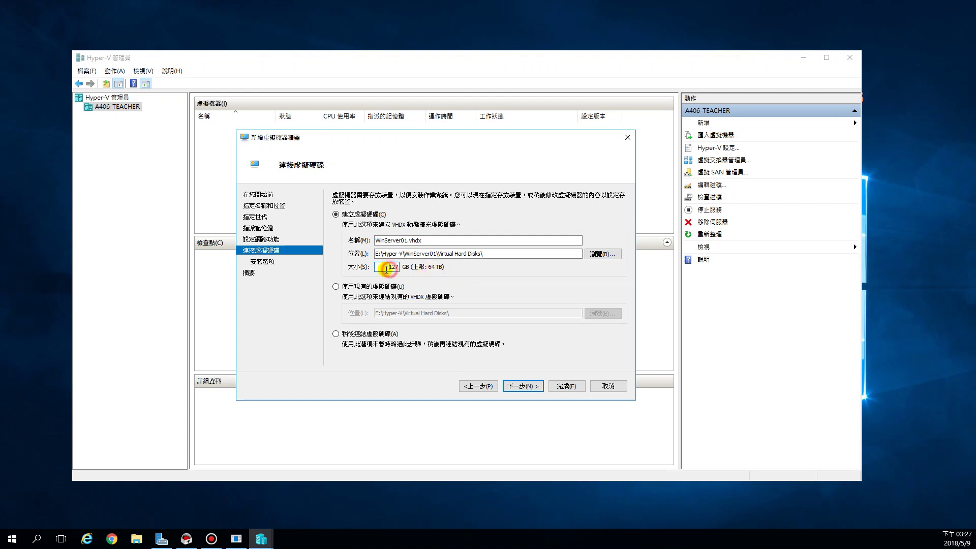
type("30")
left_click(524, 387)
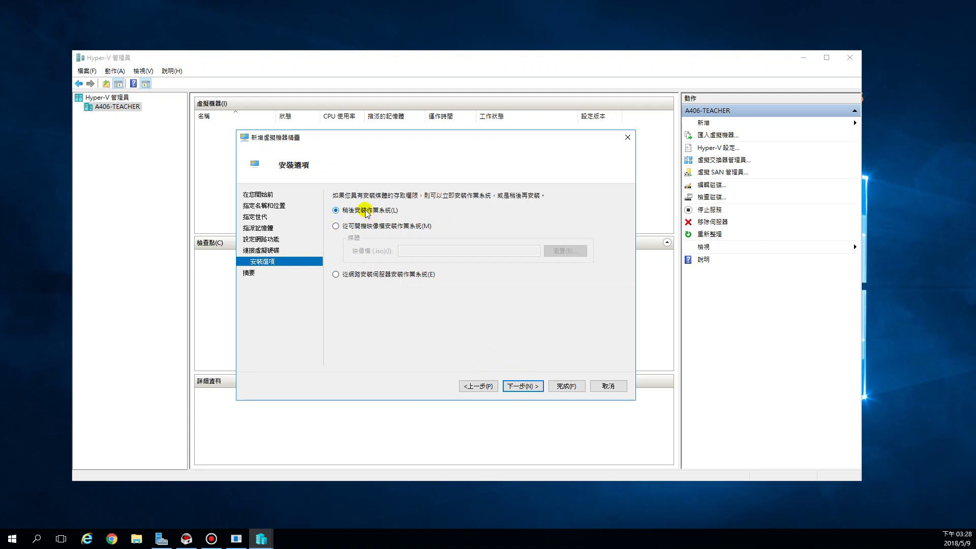
- Install from a bootable image, choosing the Windows Server 2016 ISO in E:\ISO
left_click(336, 226)
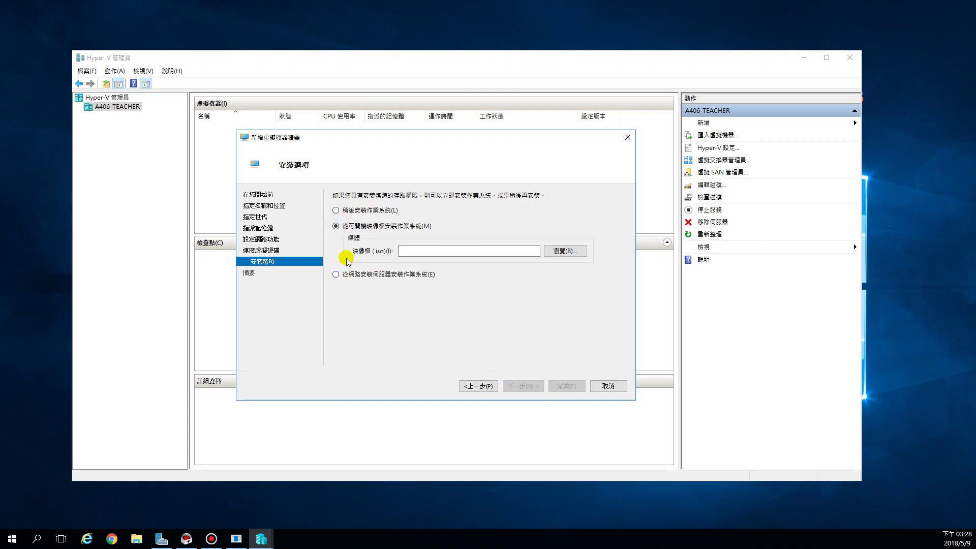
left_click(565, 251)
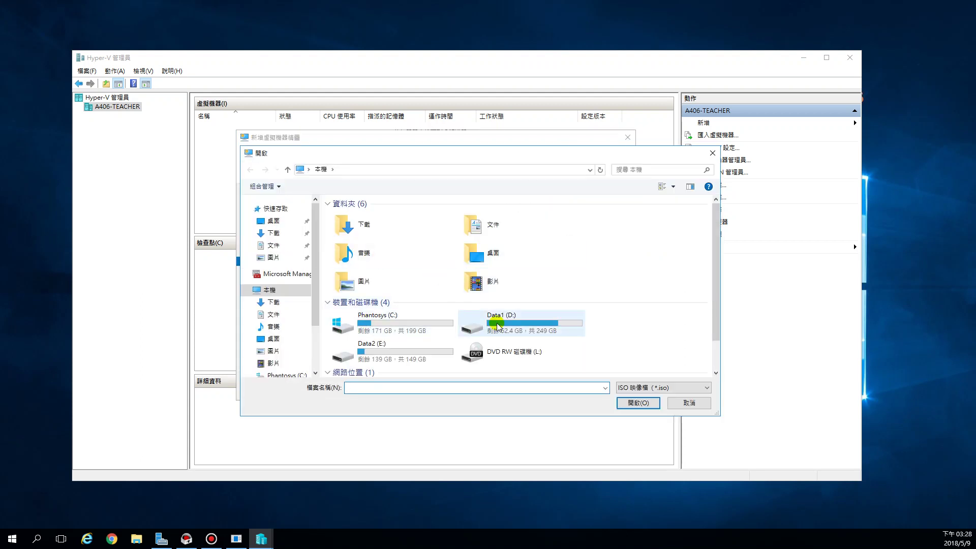
double_click(370, 319)
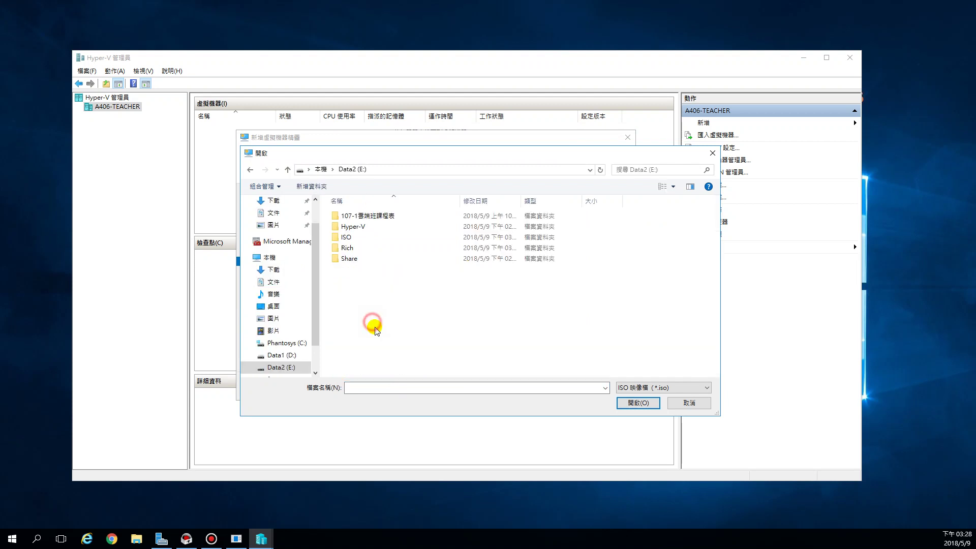
double_click(359, 238)
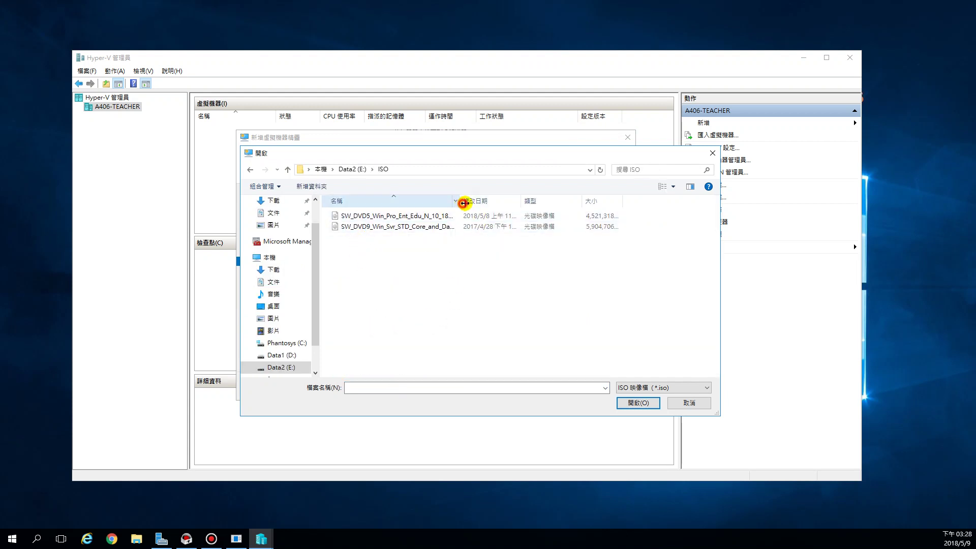
left_click_drag(461, 201, 573, 200)
left_click(398, 227)
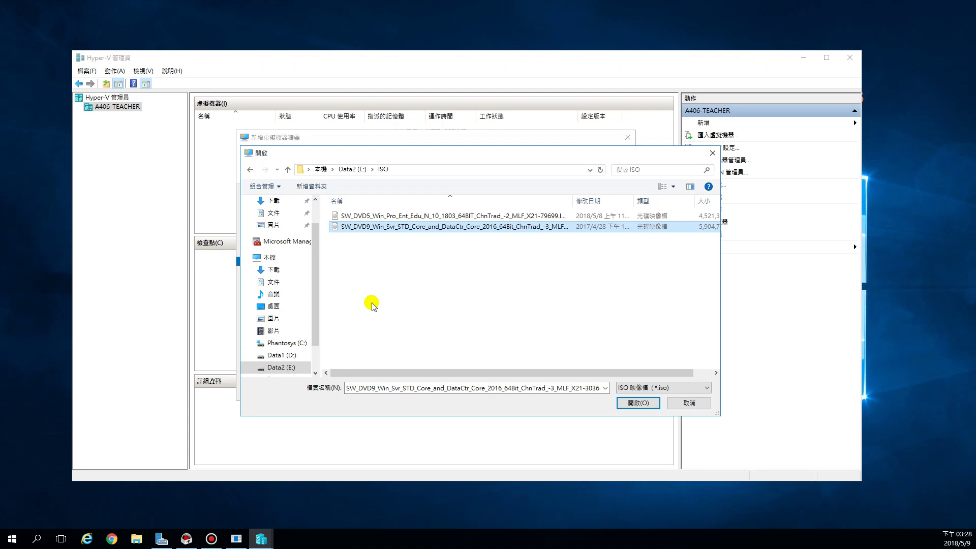
left_click(646, 401)
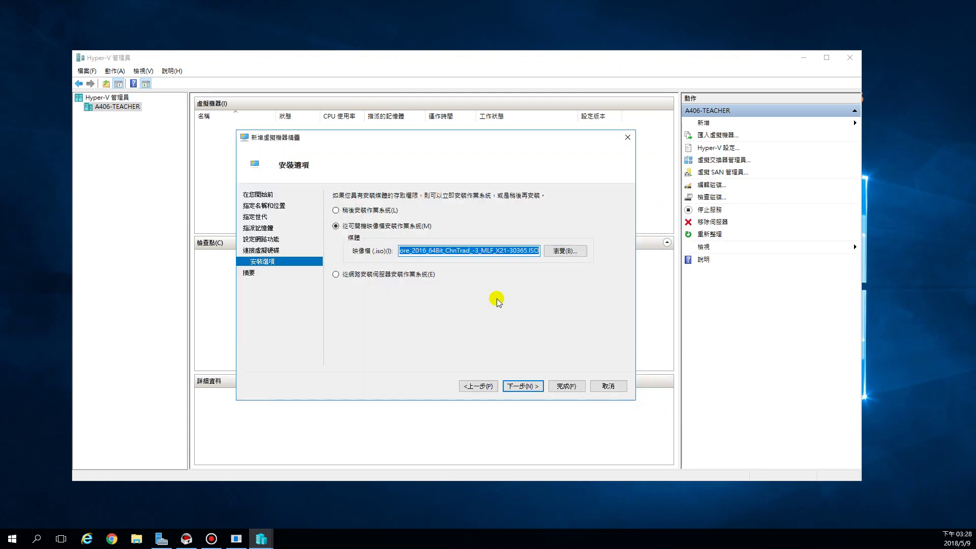
- Check the selected Svr ISO path and advance to the Summary page
left_click(466, 252)
left_click_drag(425, 252, 463, 251)
left_click(441, 250)
left_click(475, 251)
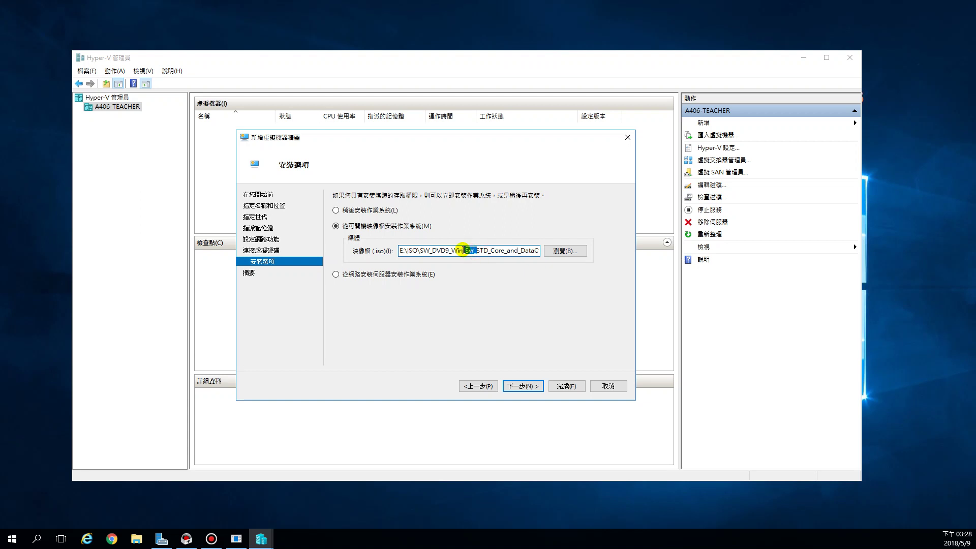
left_click(471, 251)
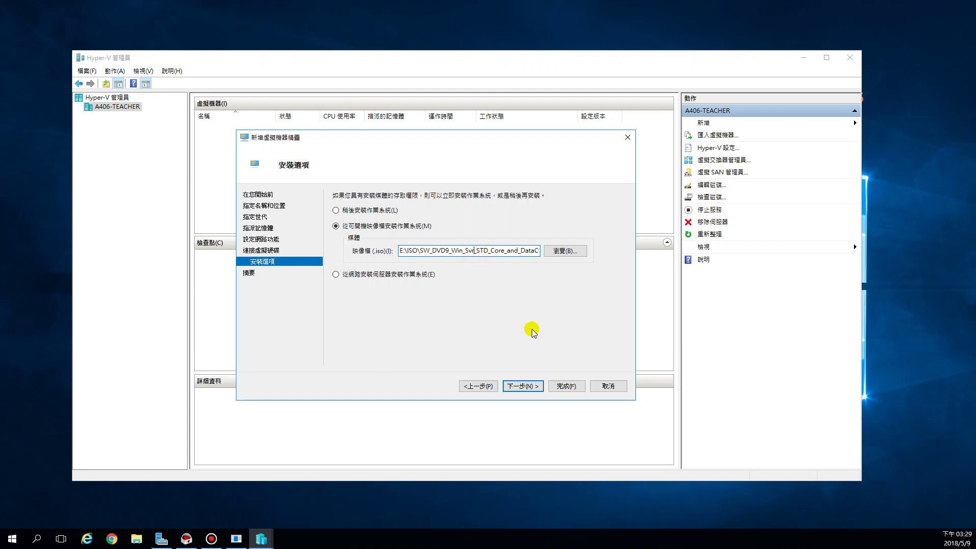
left_click(522, 386)
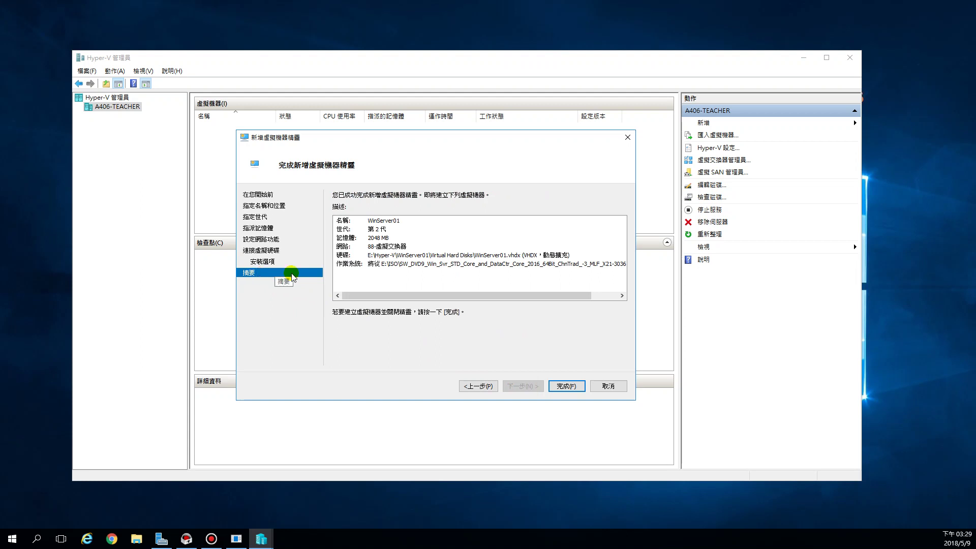
- Complete the wizard, select the newly listed WinServer01 machine, and open the New menu
left_click(566, 387)
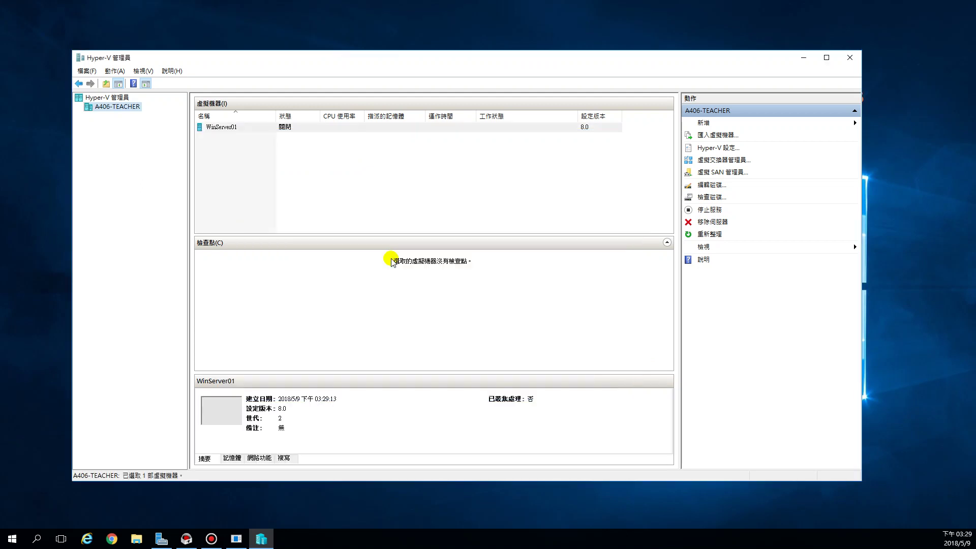
left_click(235, 128)
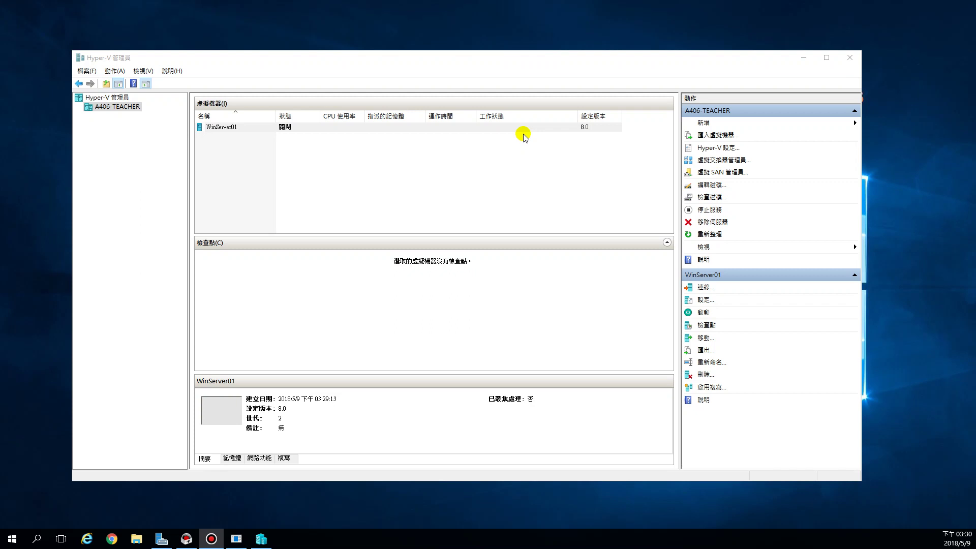
left_click(710, 126)
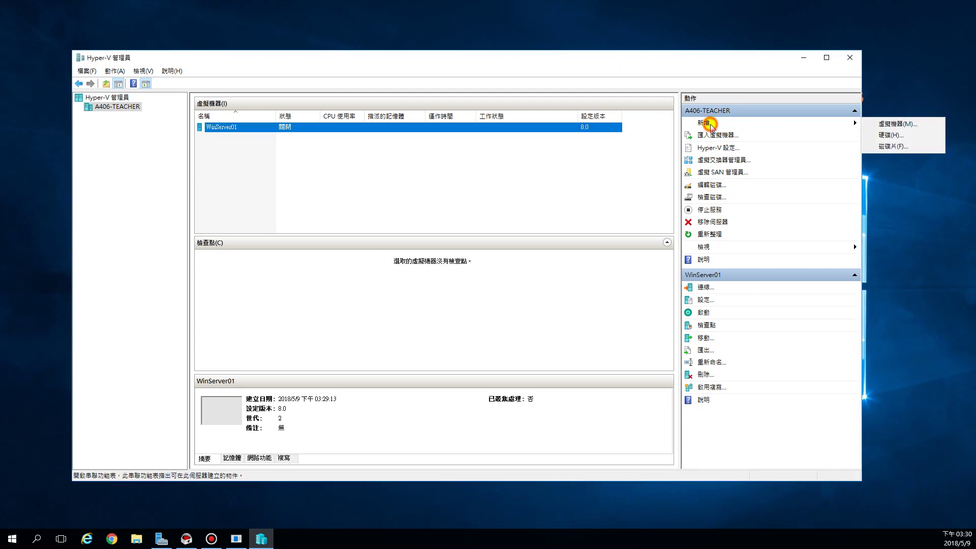
- Name the second virtual machine Win10-01 and store it in its own folder under E:\Hyper-V\
left_click(894, 125)
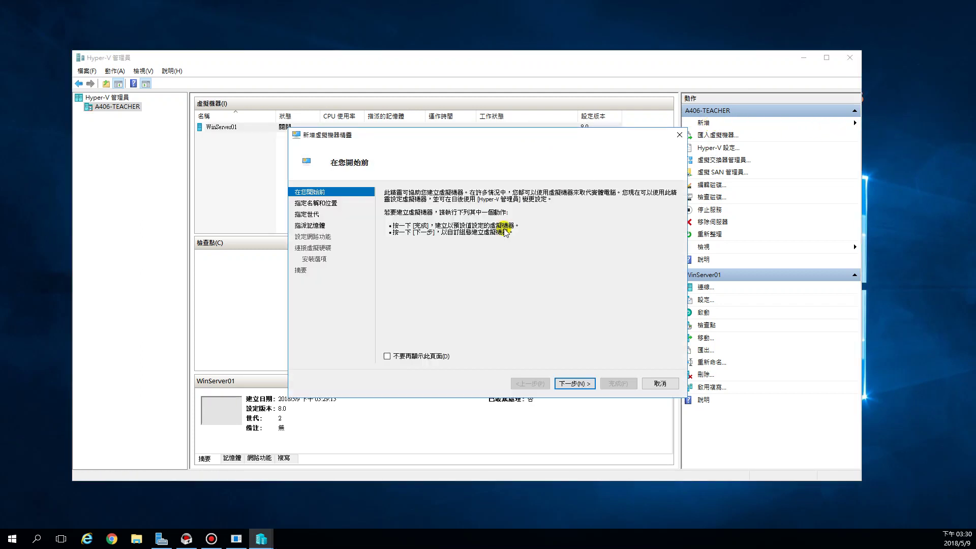
left_click(573, 384)
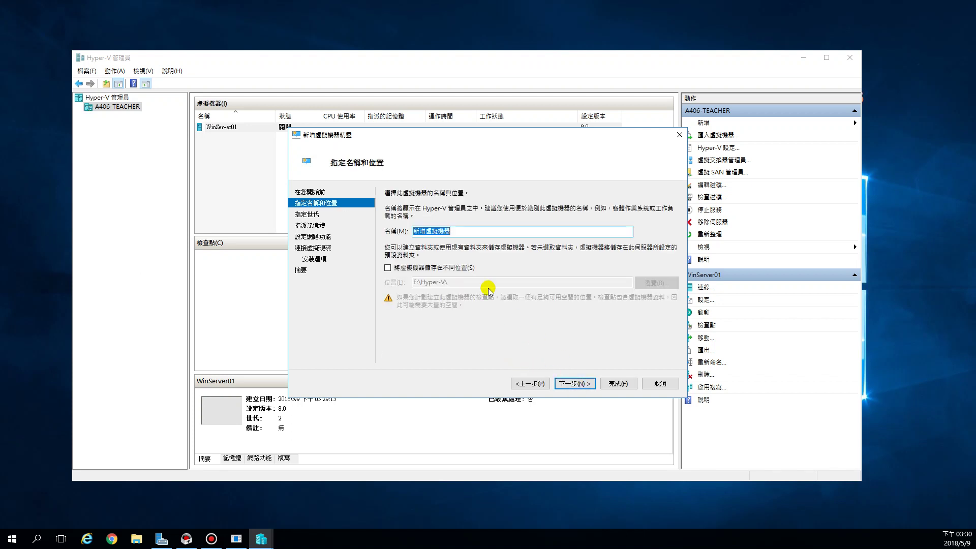
type("Win")
key("BackSpace")
key("BackSpace")
type("in")
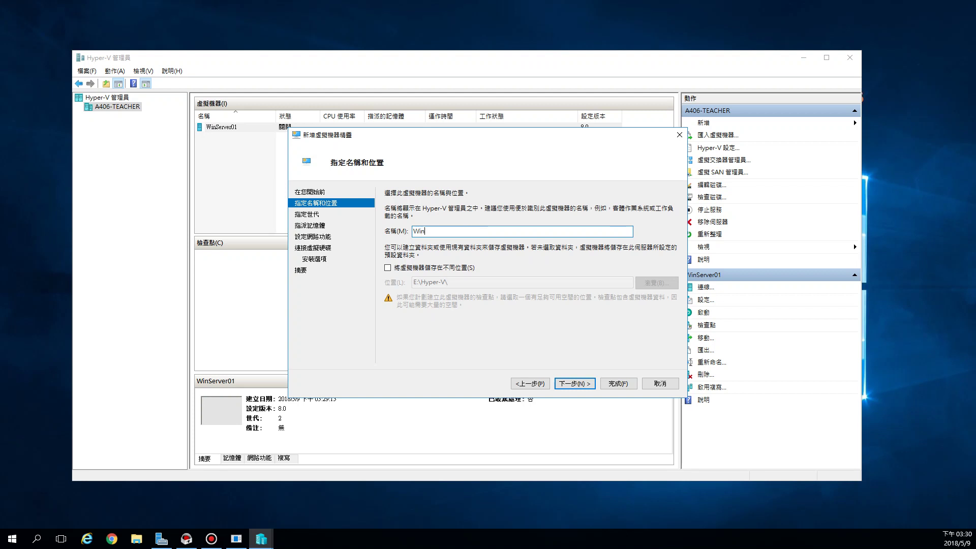
type("10-01")
left_click(388, 268)
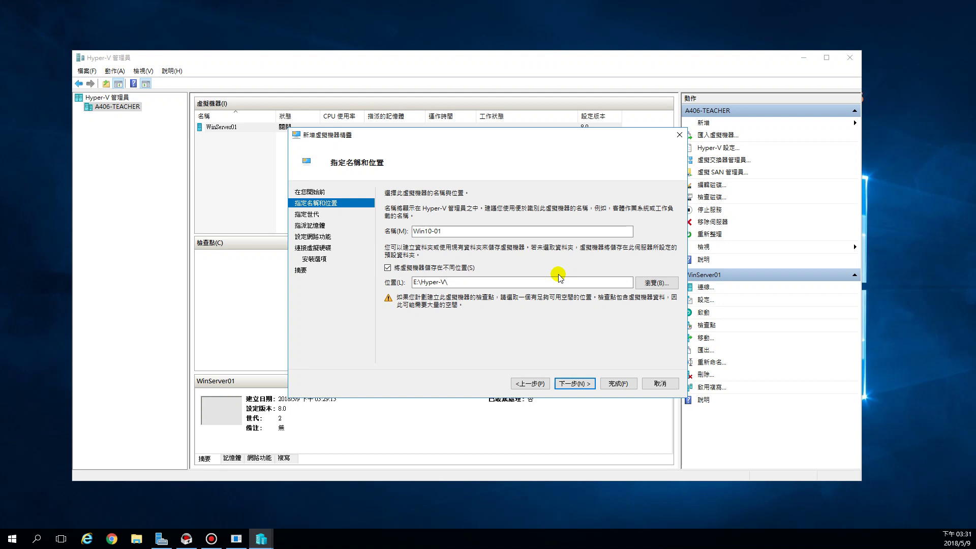
left_click(584, 384)
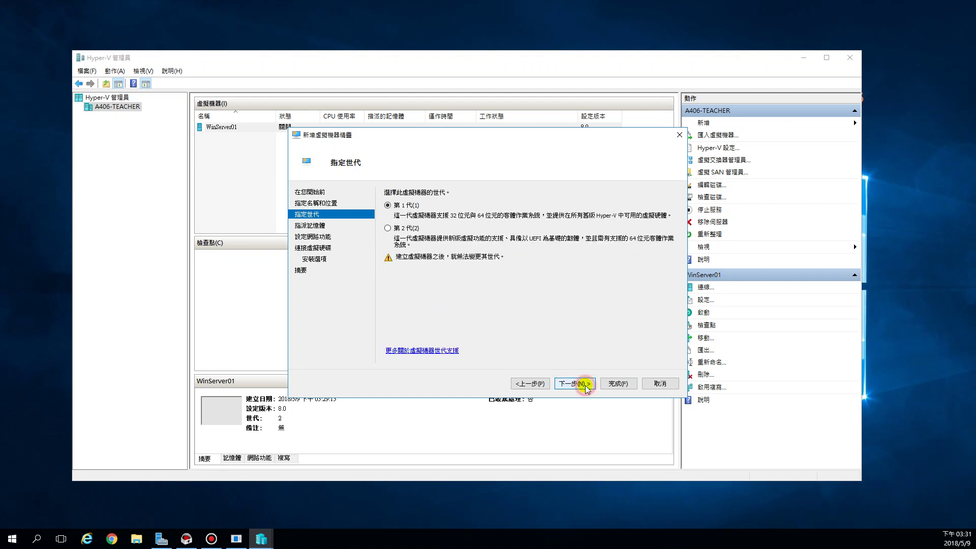
- Give Win10-01 Generation 2, 2048 MB startup memory, and the 88-虛擬交換器 connection
left_click(398, 229)
left_click(581, 385)
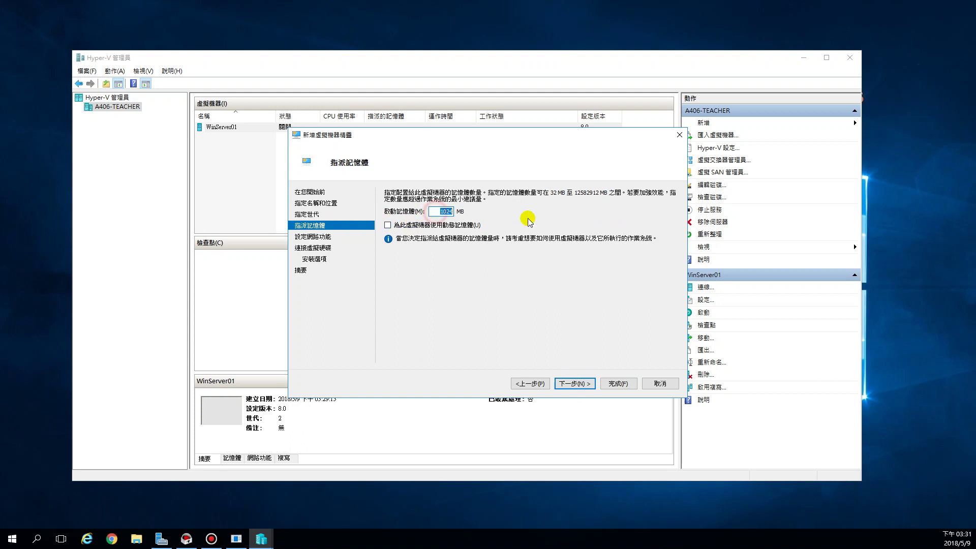
type("2048")
left_click(570, 383)
left_click(487, 214)
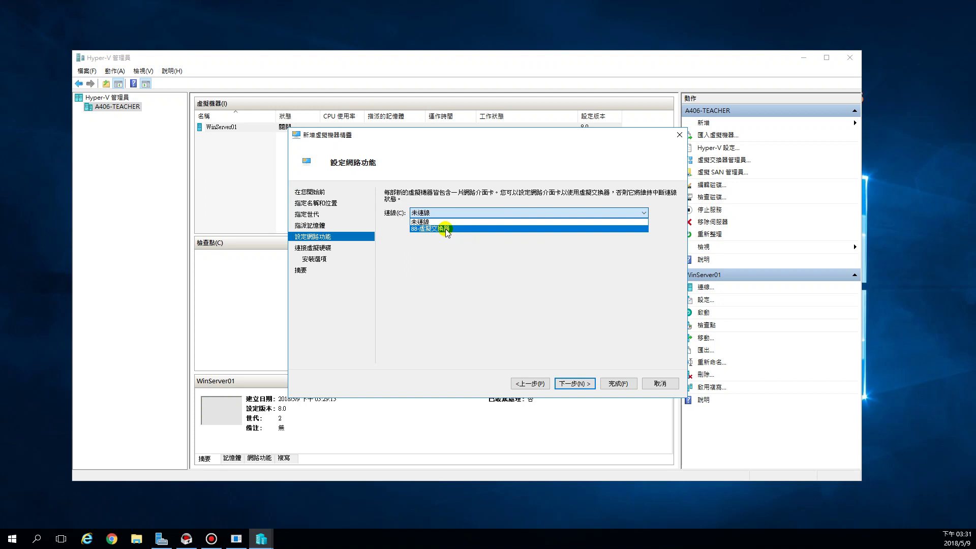
left_click(446, 229)
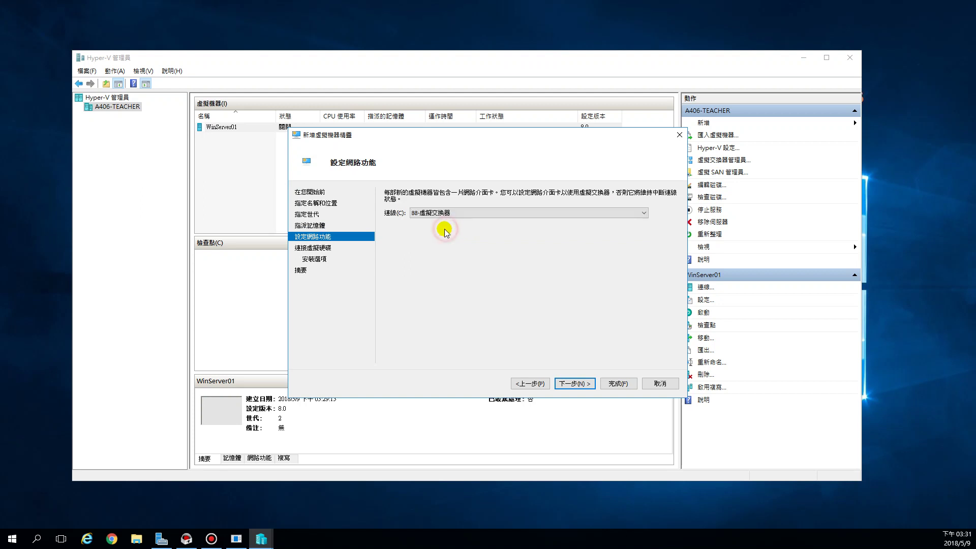
left_click(578, 384)
- Resize Win10-01.vhdx from 127 to 30 GB, stored under E:\Hyper-V\Win10-01
left_click_drag(433, 264, 503, 268)
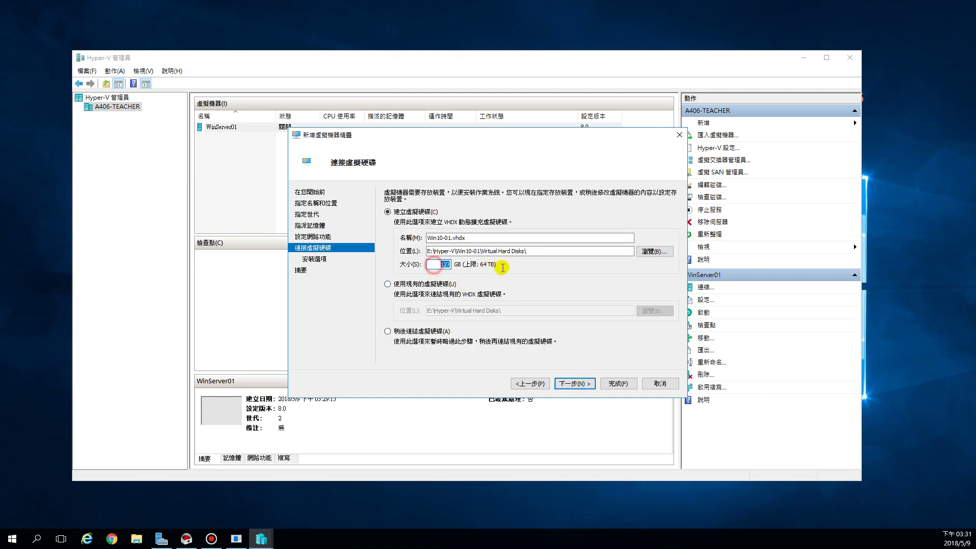
type("30")
left_click(456, 250)
left_click_drag(456, 251, 479, 251)
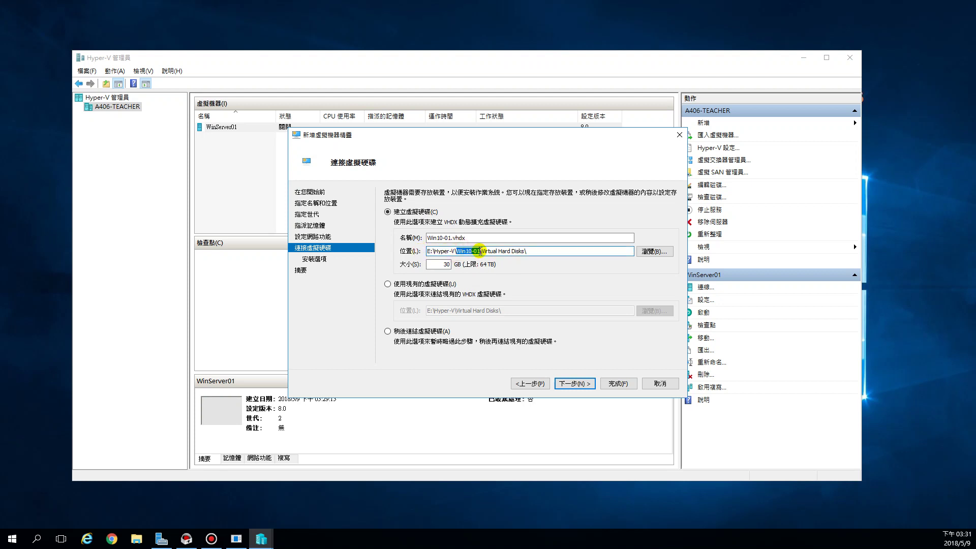
left_click(497, 251)
left_click(580, 385)
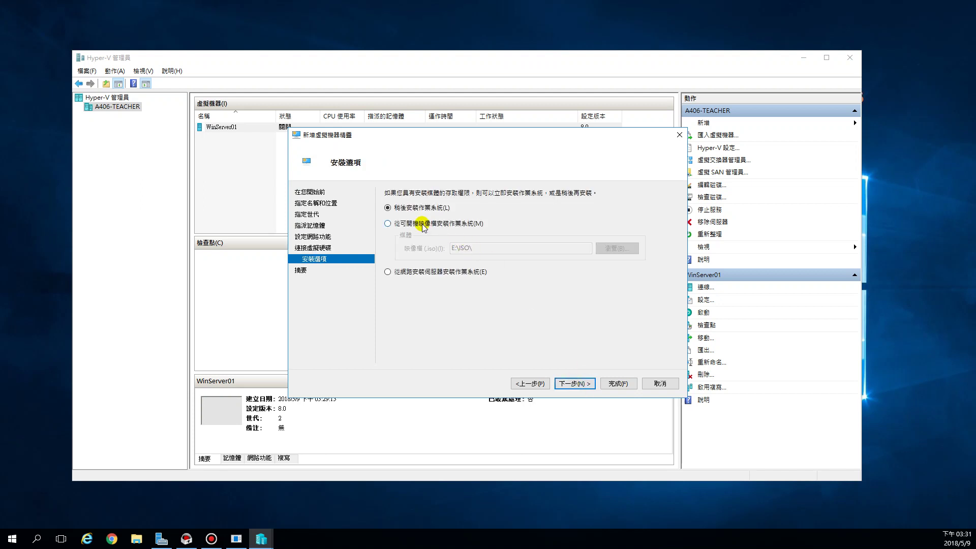
- Install from a bootable image, selecting the Windows 10 1803 ISO in E:\ISO
left_click(422, 224)
left_click(617, 249)
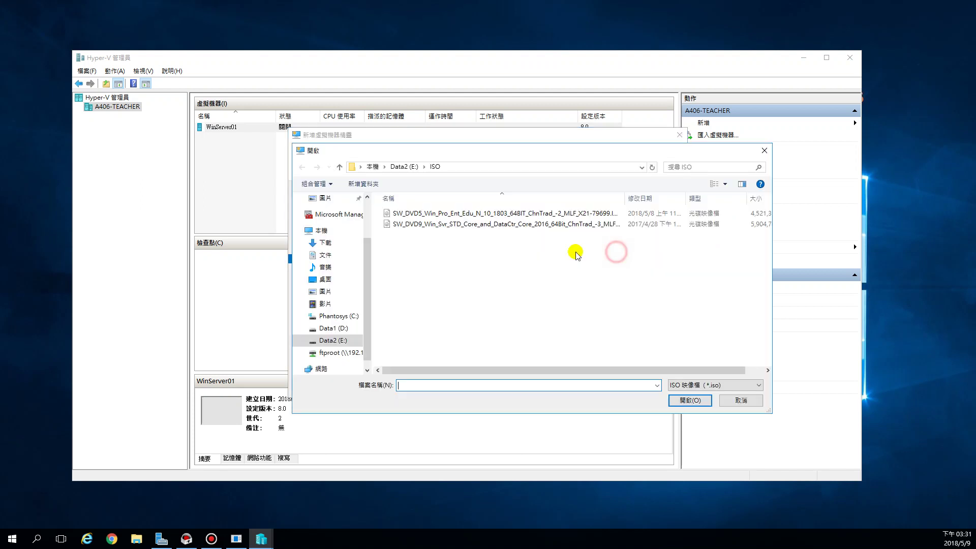
left_click(445, 215)
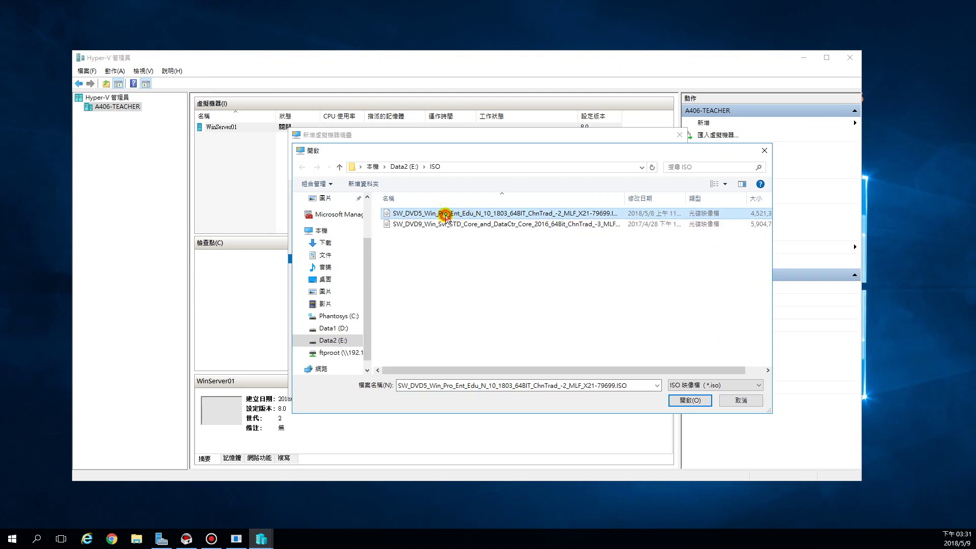
left_click(458, 214)
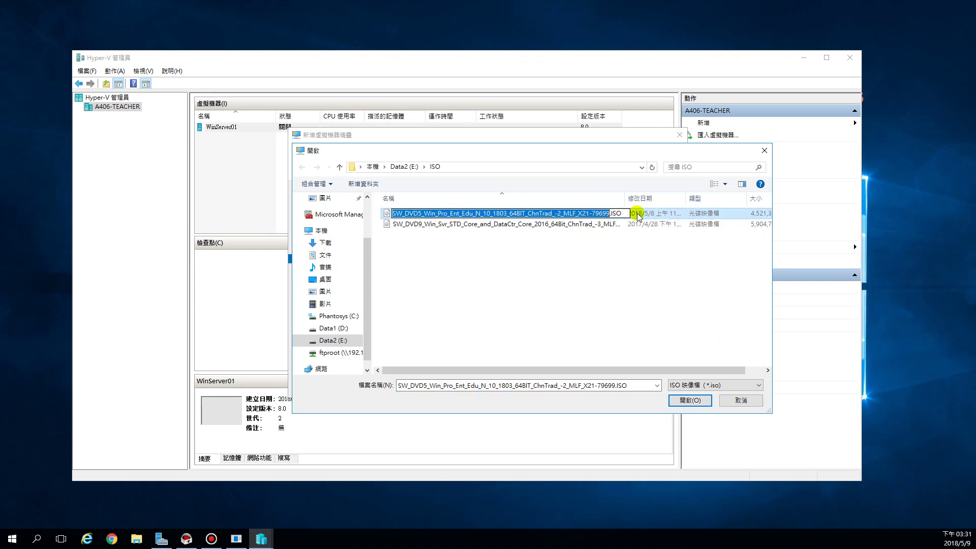
left_click(603, 214)
left_click(605, 214)
left_click(636, 217)
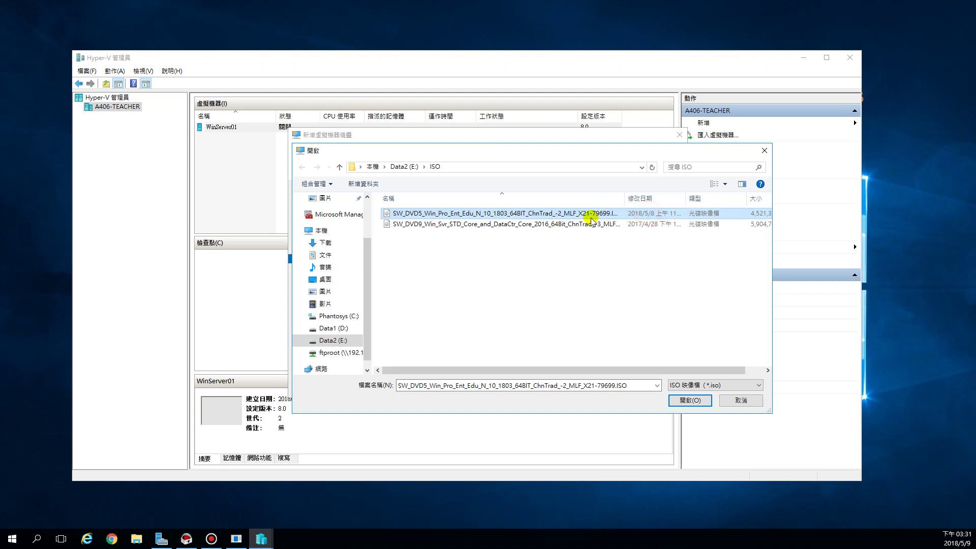
left_click(688, 402)
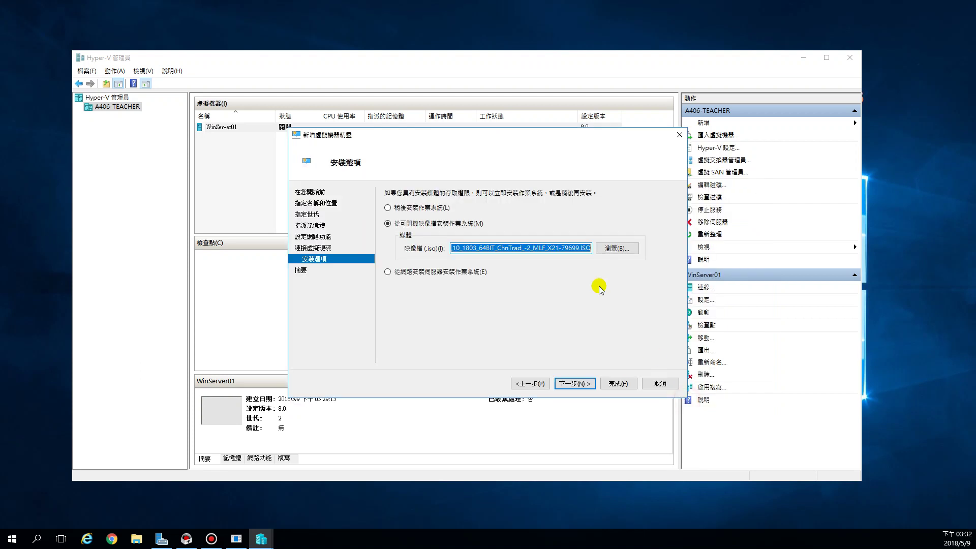
left_click(534, 249)
- Check the Win_Pro ISO path and proceed to the Summary page
left_click_drag(507, 247, 424, 247)
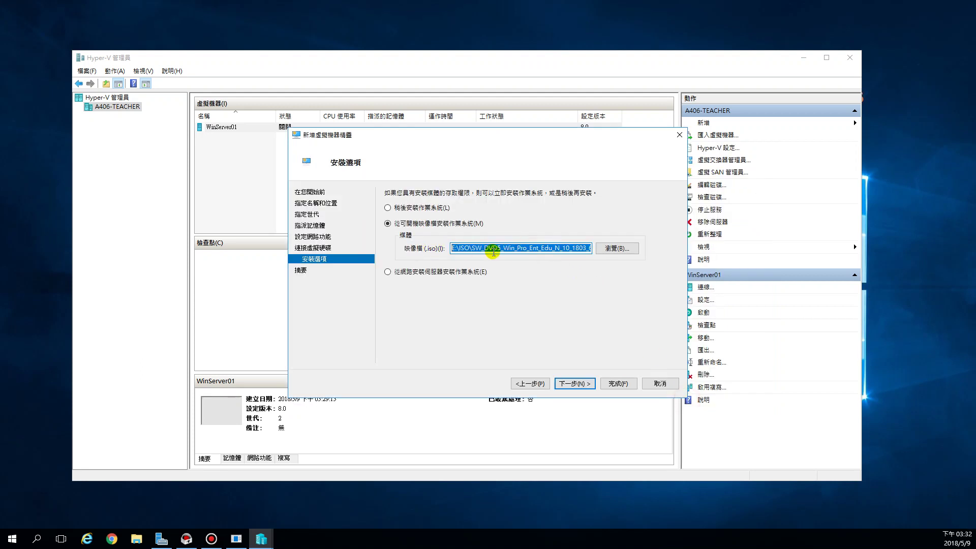
left_click(505, 247)
left_click_drag(504, 248, 528, 249)
left_click(527, 249)
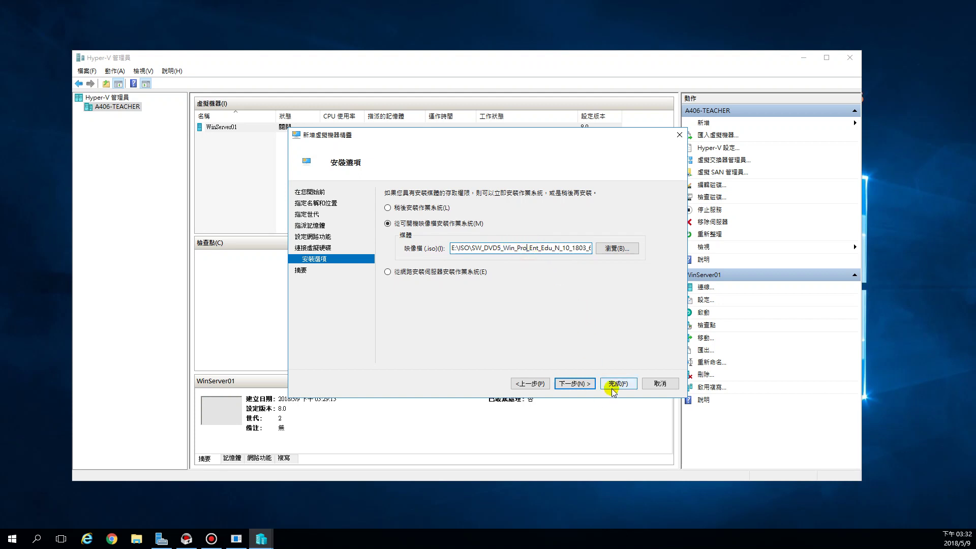
left_click(584, 384)
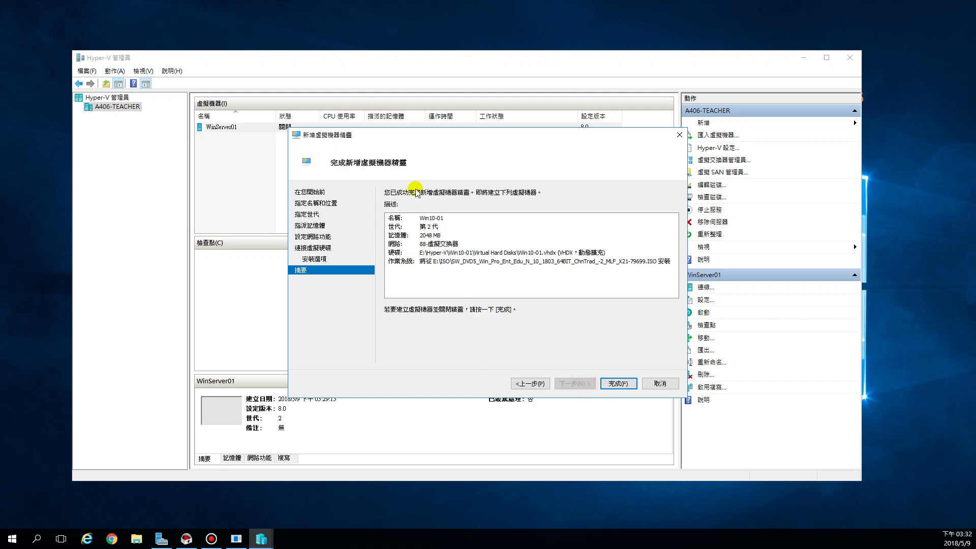
- Finish the wizard so Win10-01 is created, then right-click Win10-01 in the machine list
left_click(627, 384)
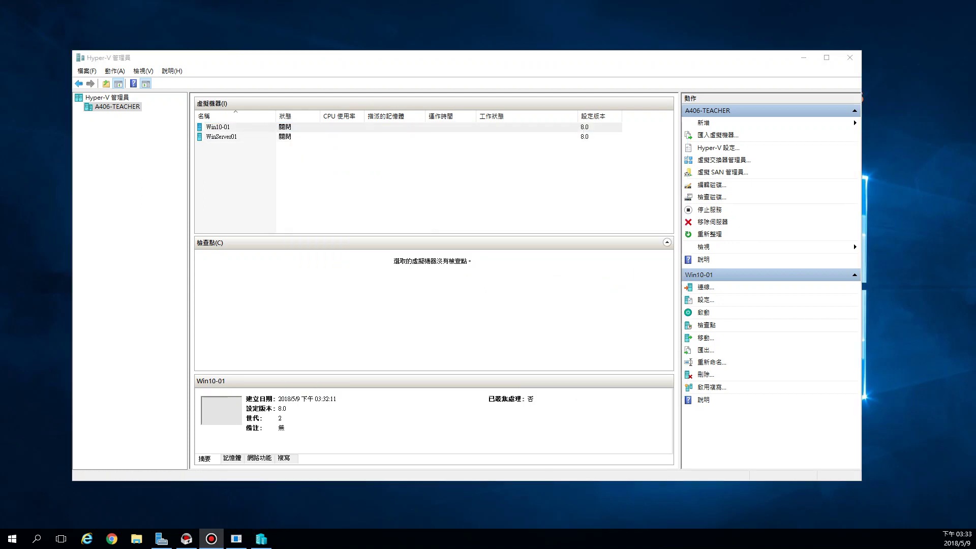
left_click(234, 128)
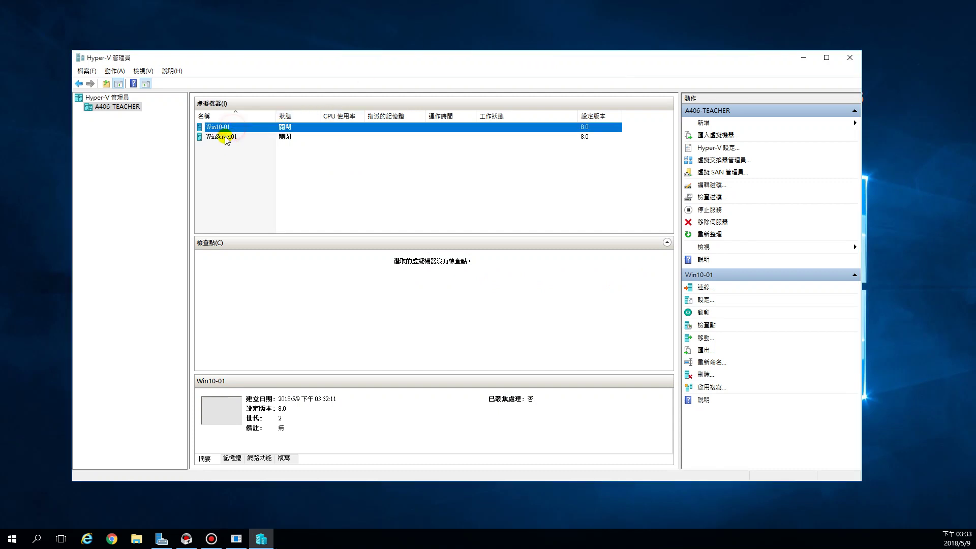
left_click(222, 136)
left_click(244, 126)
left_click(240, 137)
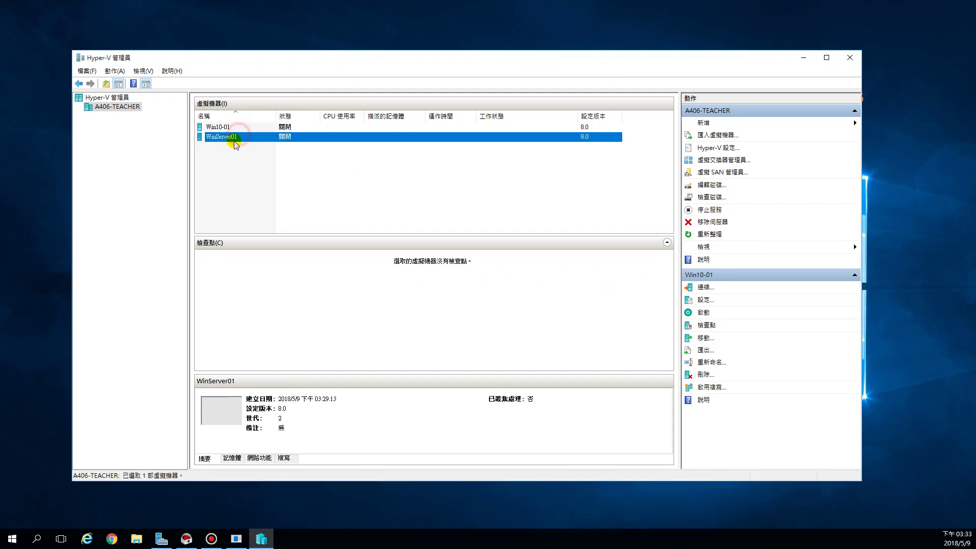
left_click(249, 128)
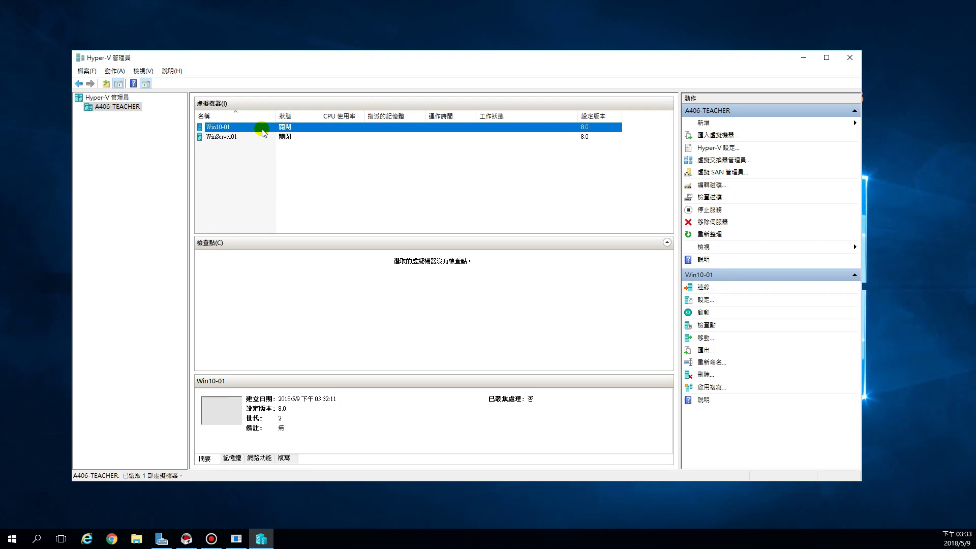
left_click(242, 164)
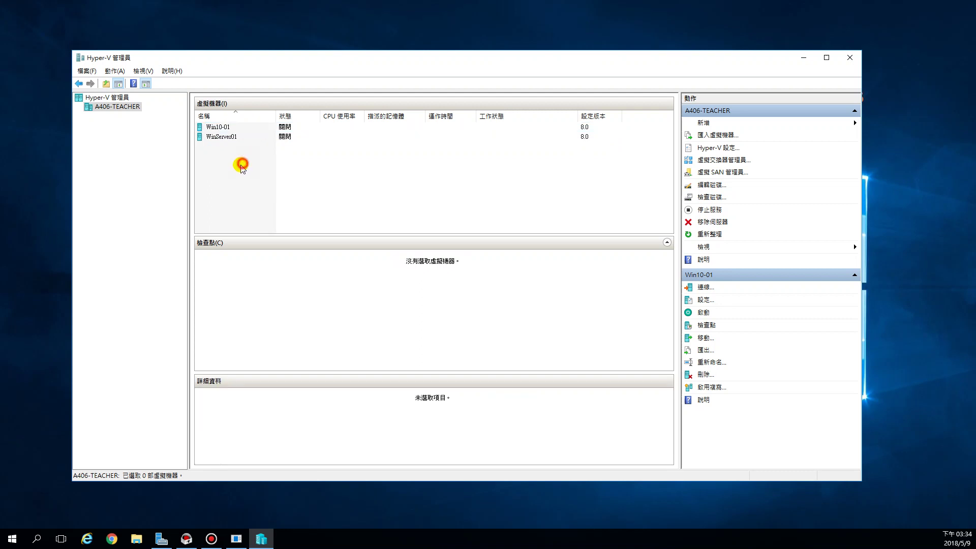
left_click(233, 128)
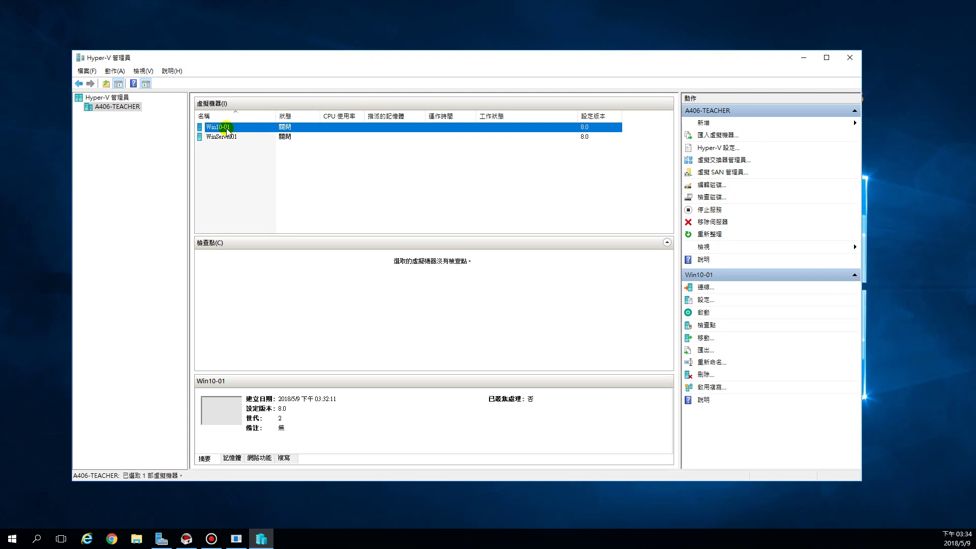
right_click(227, 131)
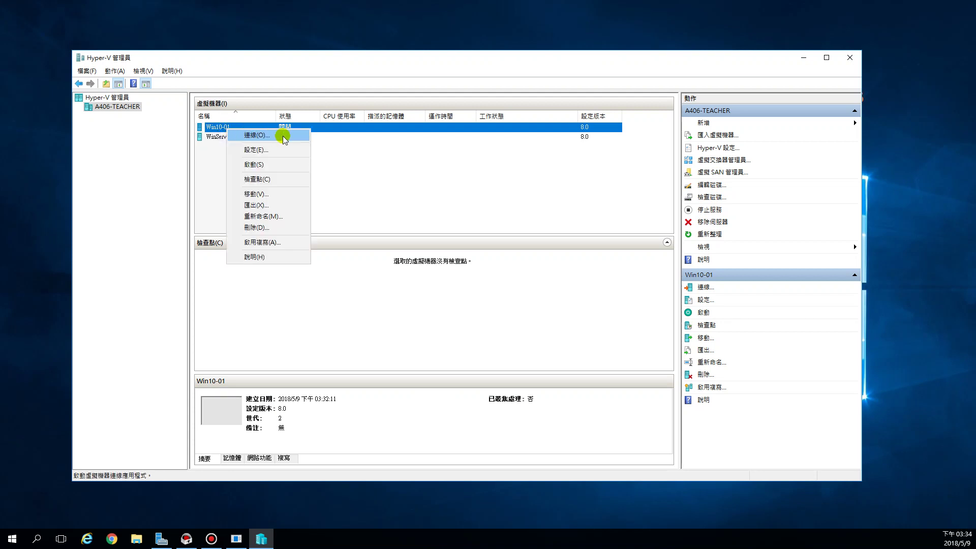
- Connect to Win10-01, drag its connection window into place, and minimize Hyper-V Manager
left_click(283, 136)
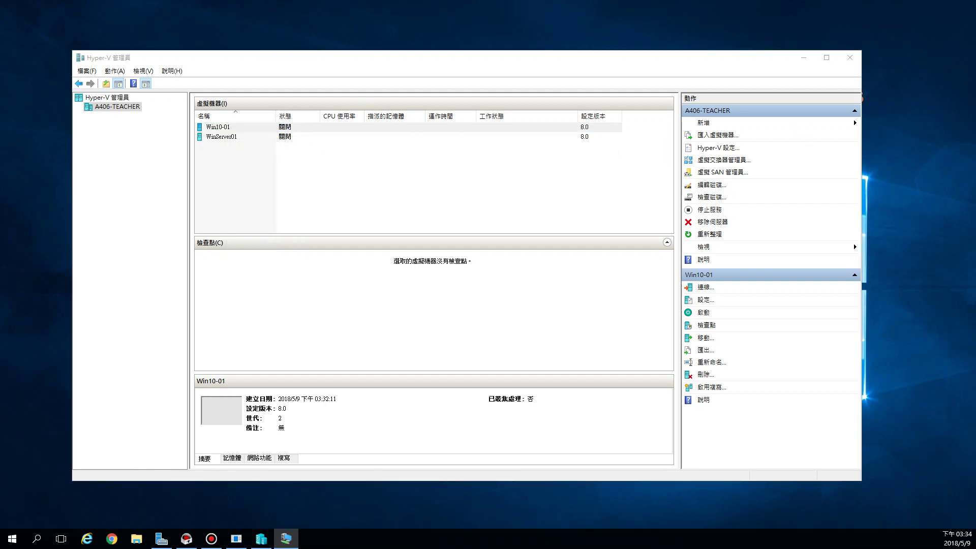
left_click_drag(968, 31, 274, 131)
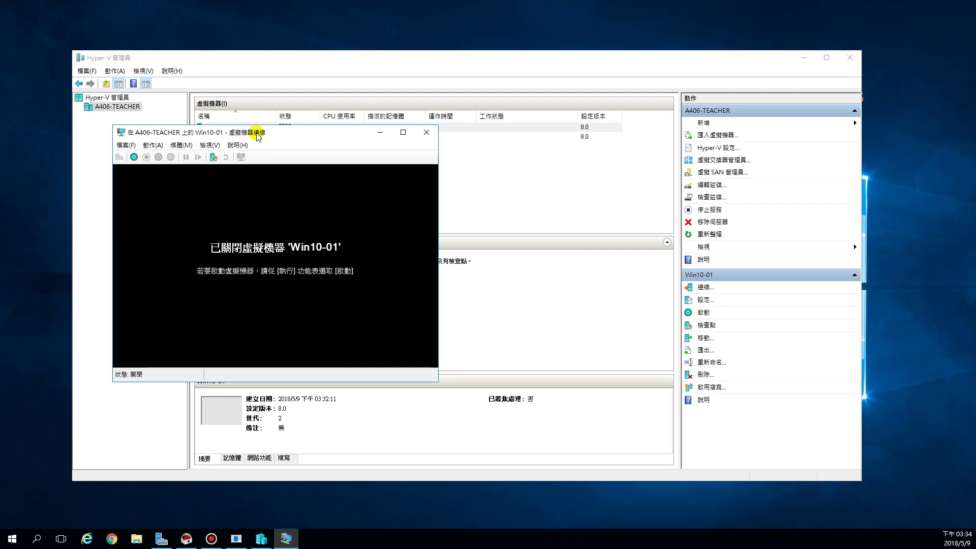
left_click_drag(283, 132, 358, 71)
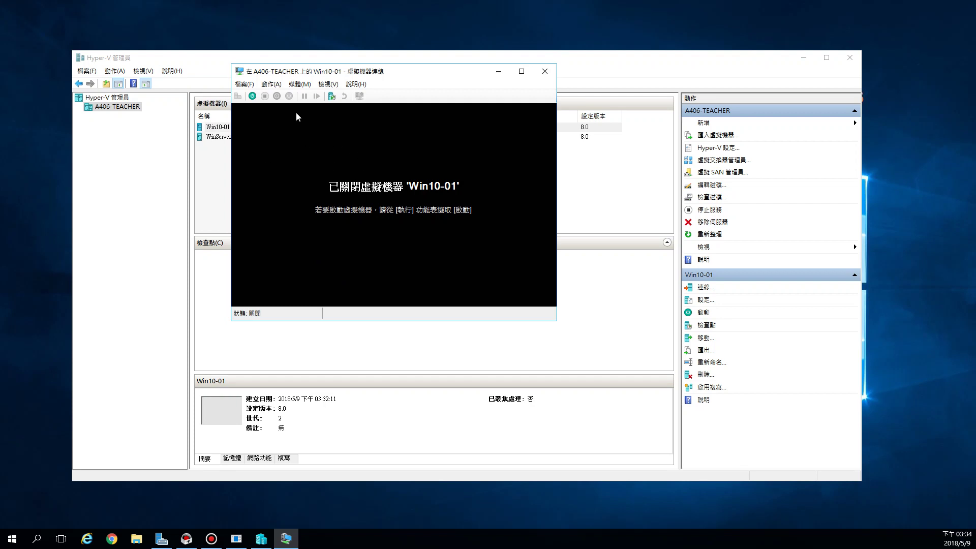
left_click(802, 63)
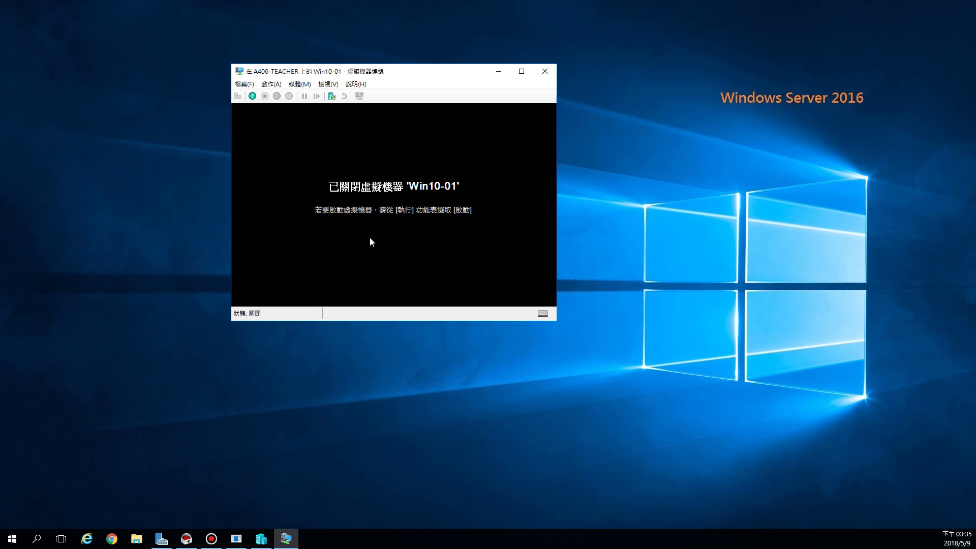
left_click(252, 96)
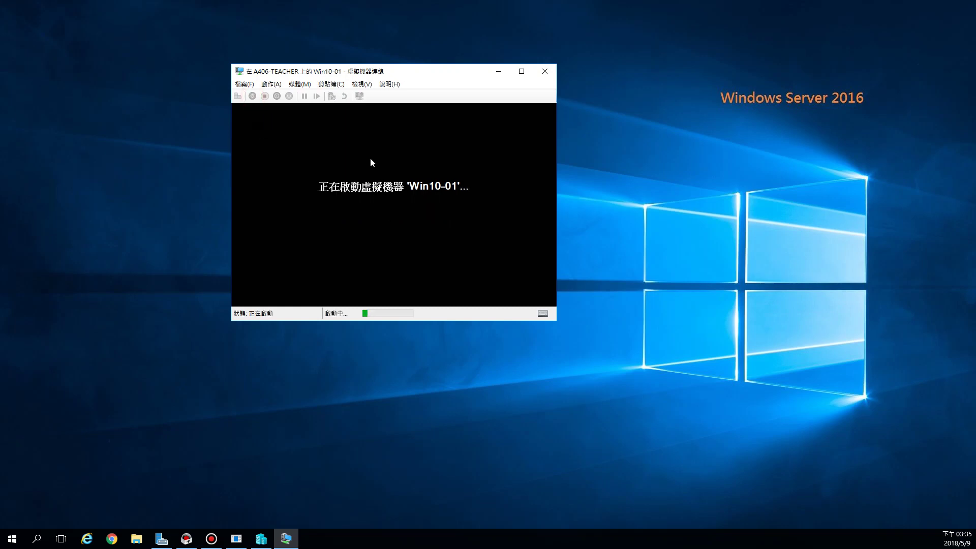
key("Return")
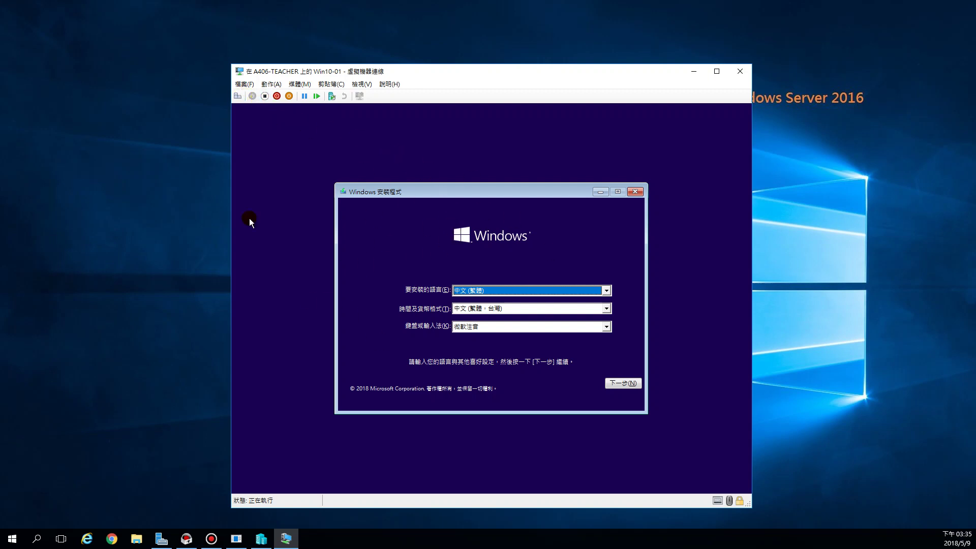
left_click(265, 96)
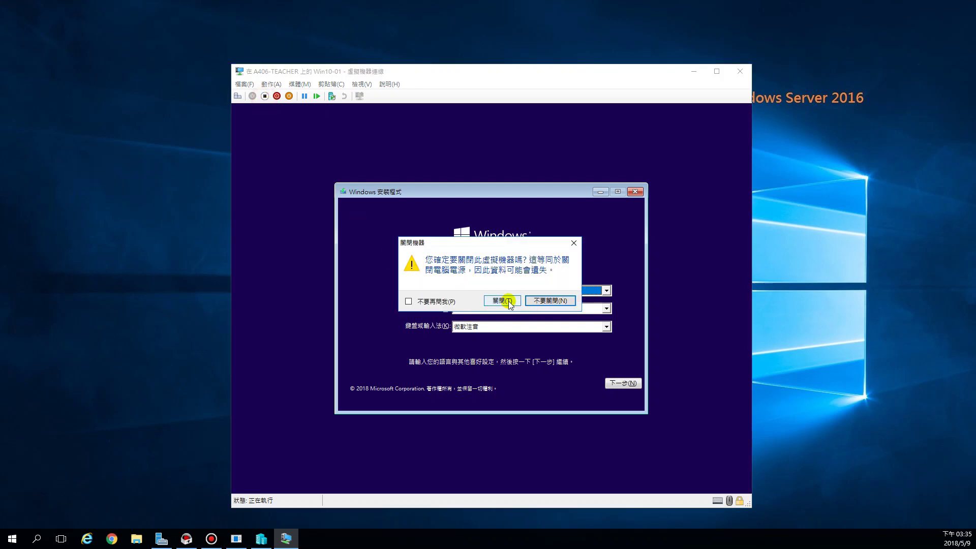
left_click(508, 301)
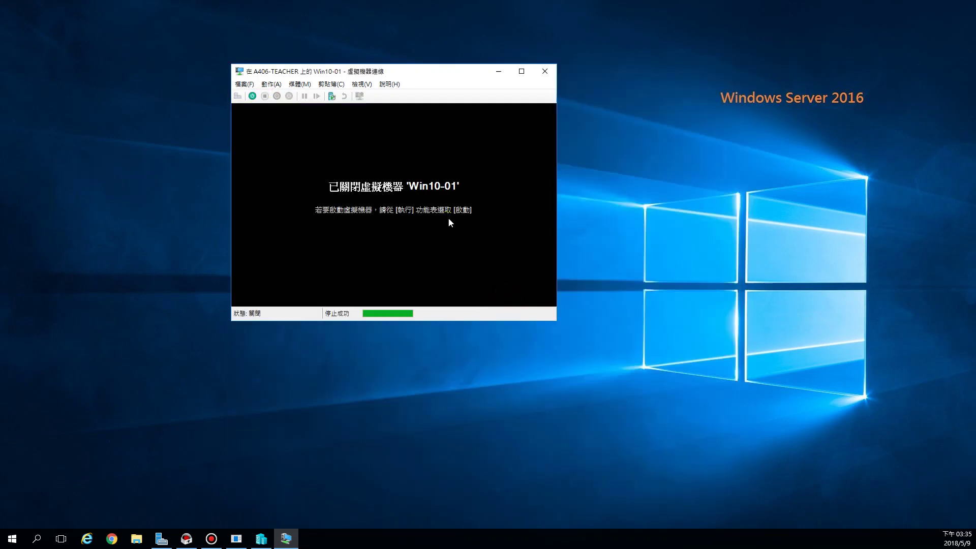
- Start Win10-01 and boot it from the install DVD, then return to Hyper-V Manager
left_click(253, 96)
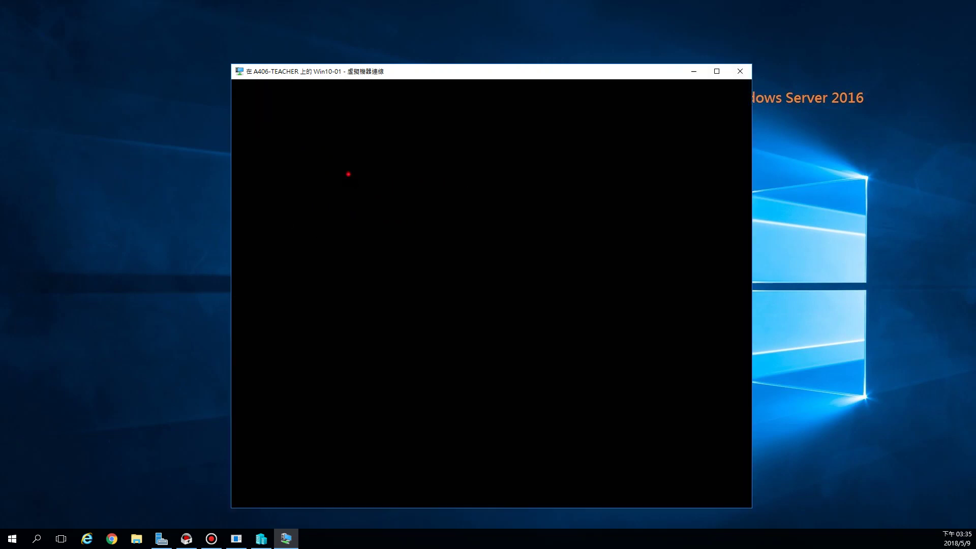
key("Return")
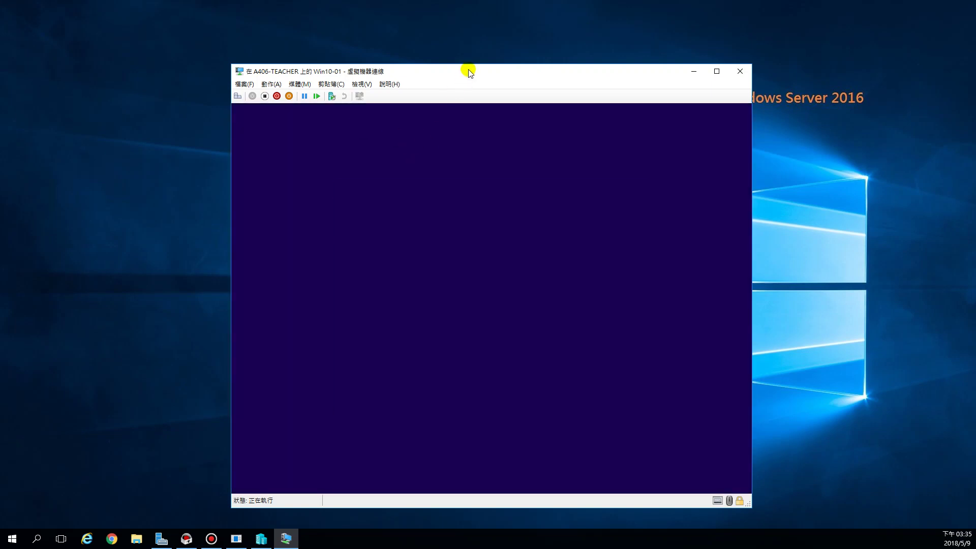
left_click_drag(464, 70, 355, 51)
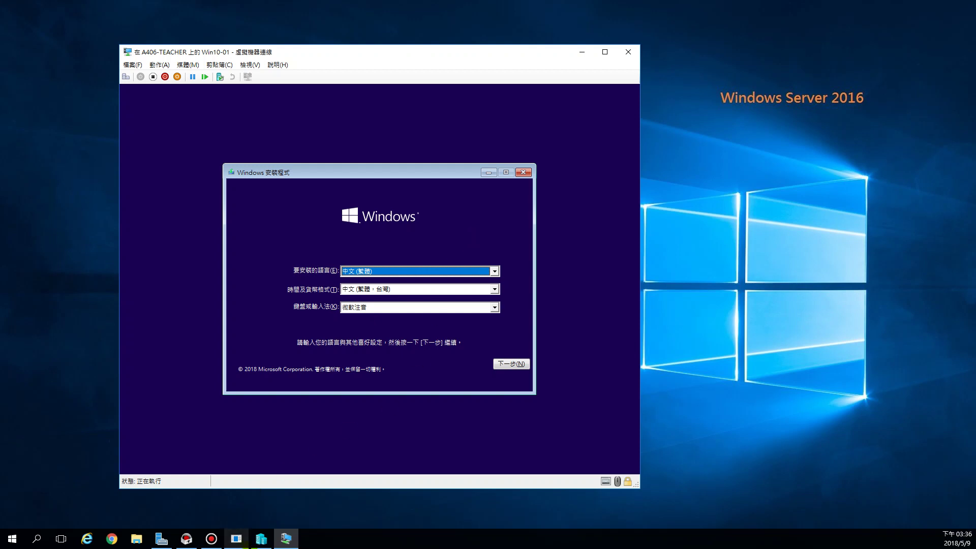
left_click(261, 539)
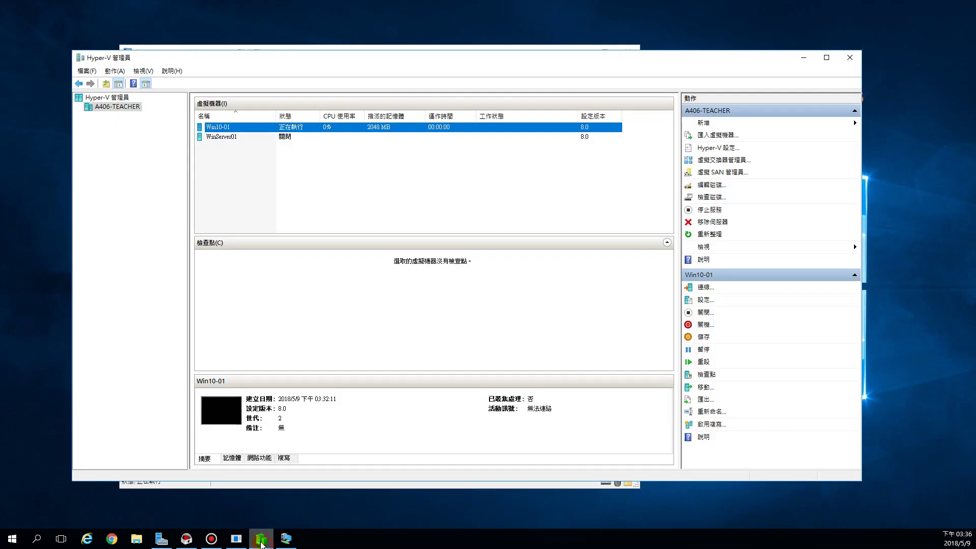
- Open a connection window to WinServer01 and minimize Hyper-V Manager
left_click(235, 137)
right_click(237, 137)
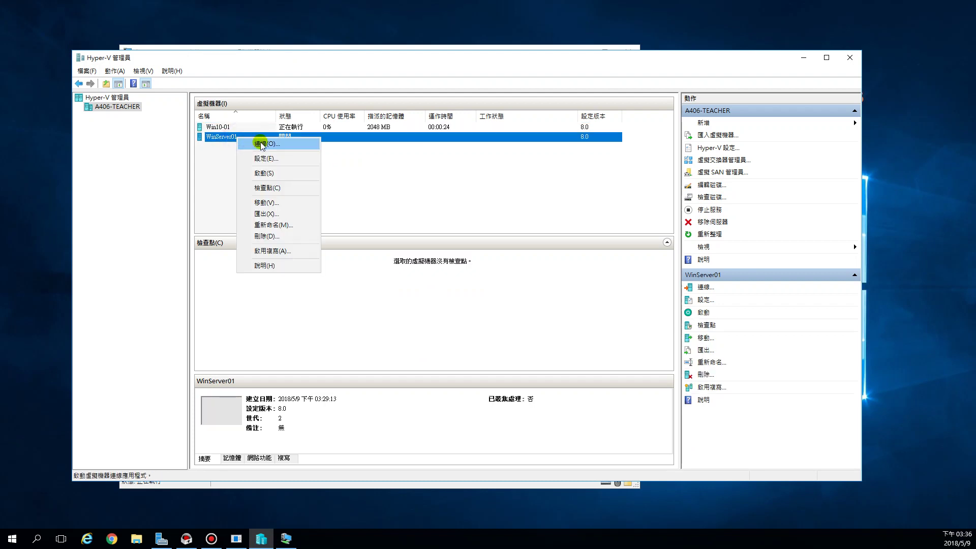
left_click(261, 144)
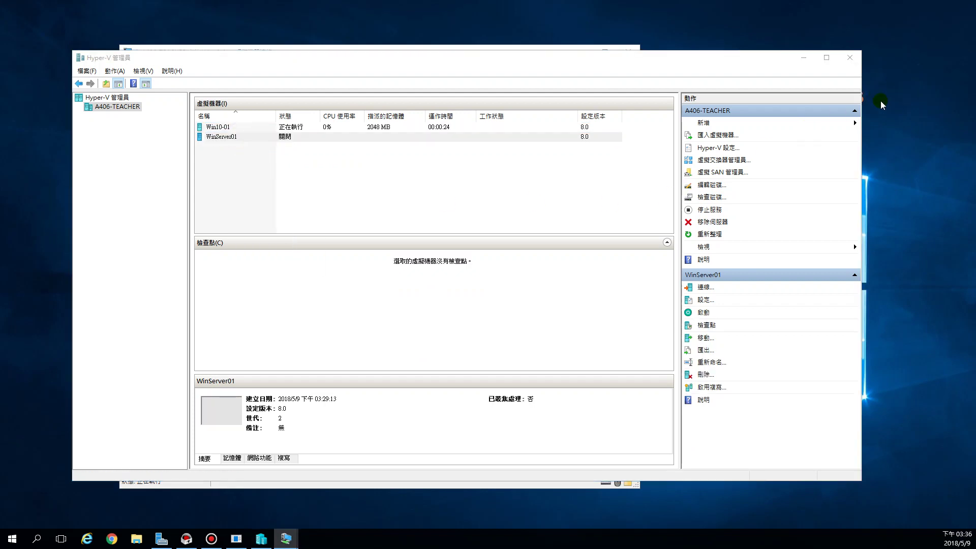
left_click(800, 60)
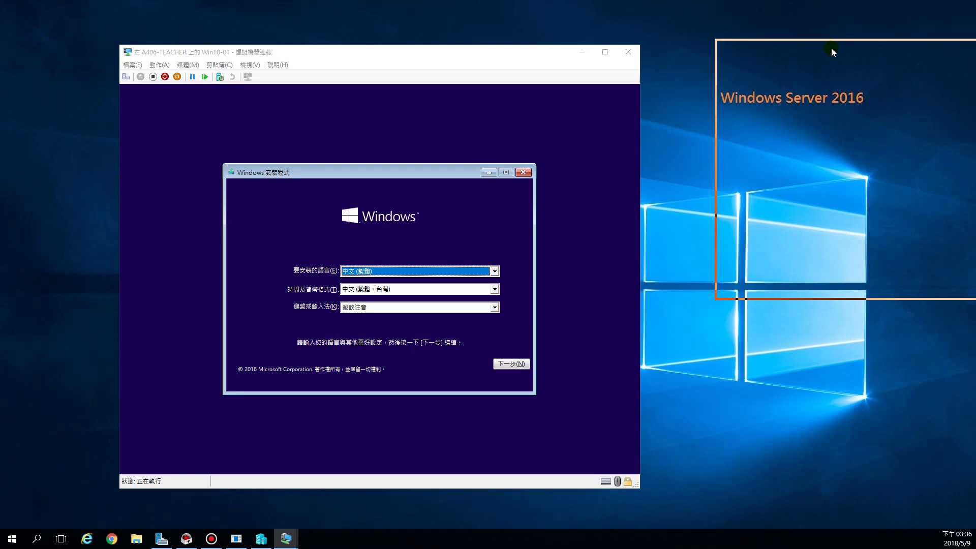
- Start WinServer01 from the install DVD, placing its window on the right half
left_click_drag(409, 50, 297, 23)
left_click_drag(608, 65, 571, 53)
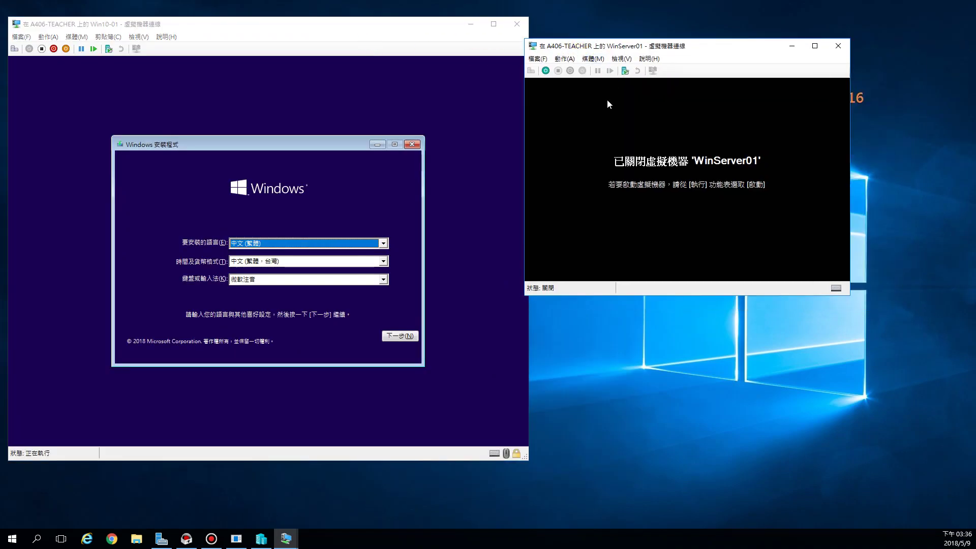
left_click(546, 71)
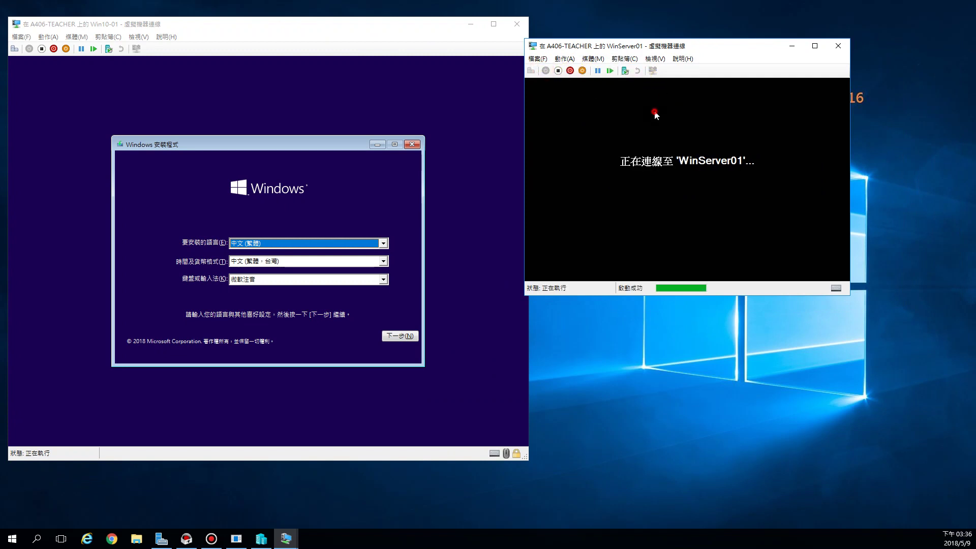
key("Return")
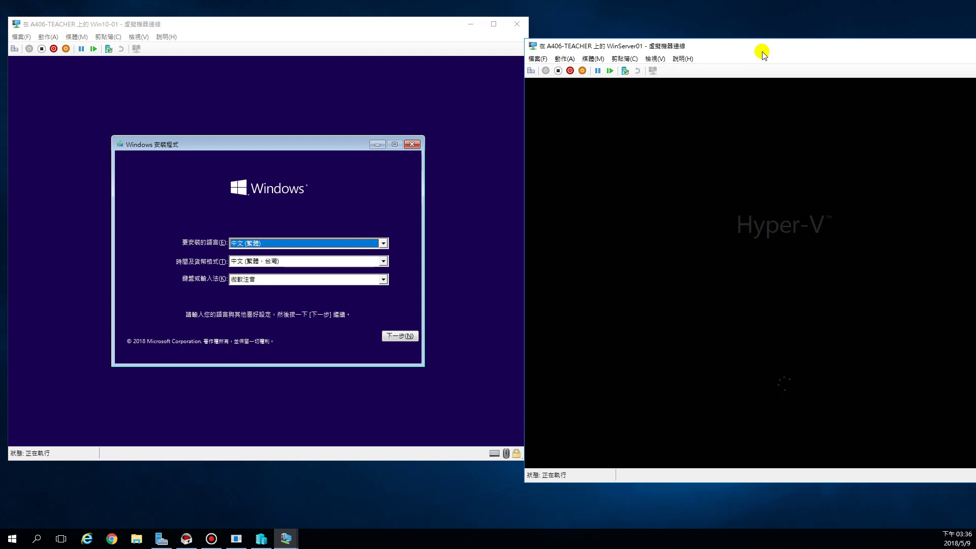
left_click_drag(761, 47, 690, 30)
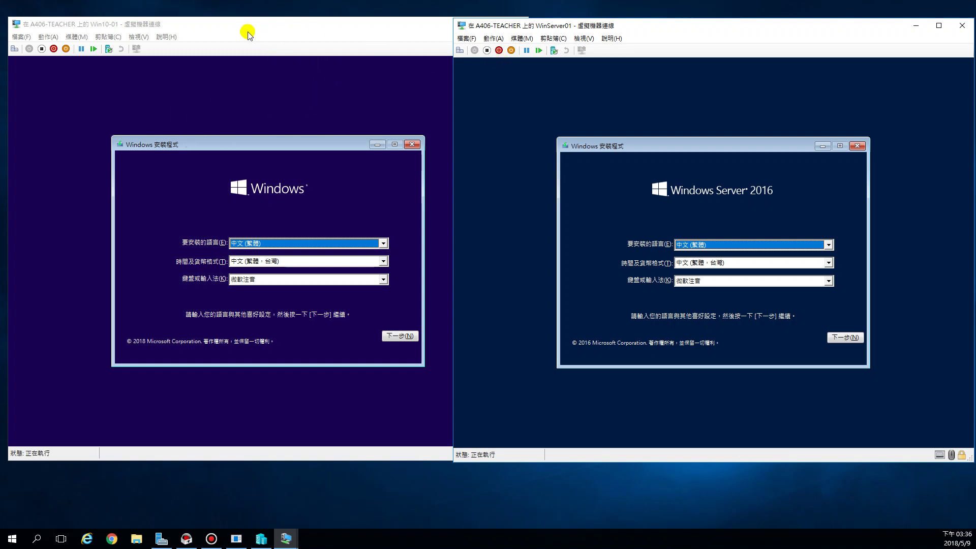
- Arrange both VM windows side by side, finishing with Win10-01's window in front
mouse_move(192, 26)
left_mouse_down()
mouse_move(184, 32)
mouse_move(191, 23)
left_mouse_up()
left_click(608, 26)
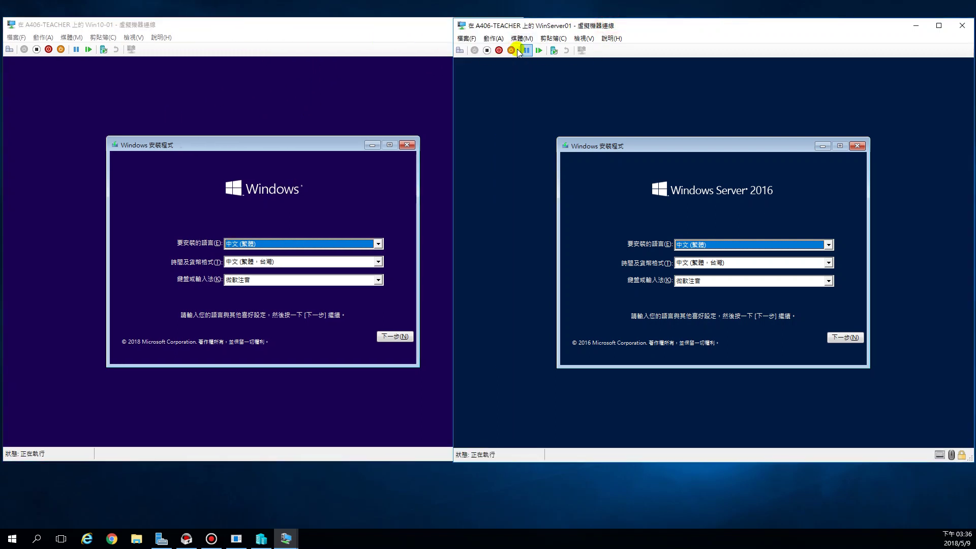
left_click(307, 41)
left_click(610, 38)
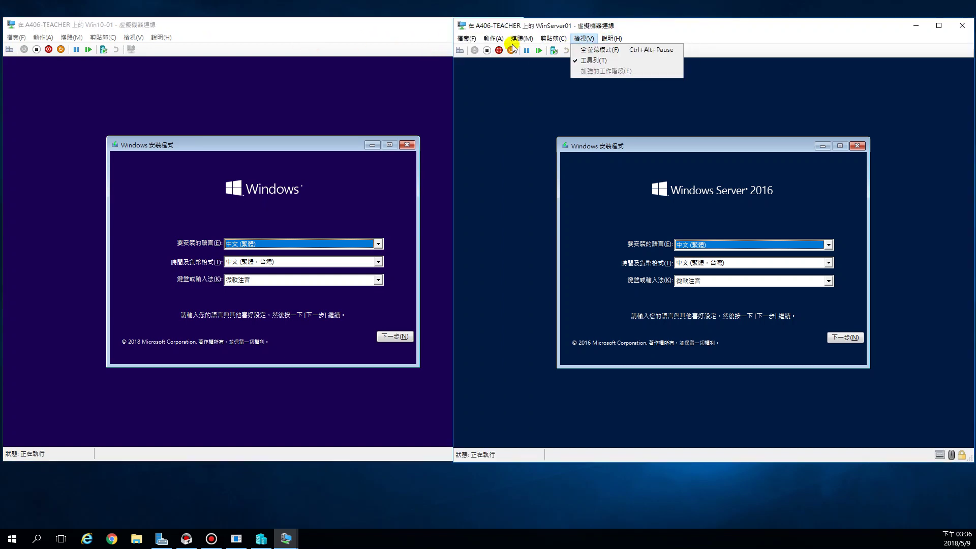
left_click(403, 28)
left_click(761, 39)
left_click(403, 40)
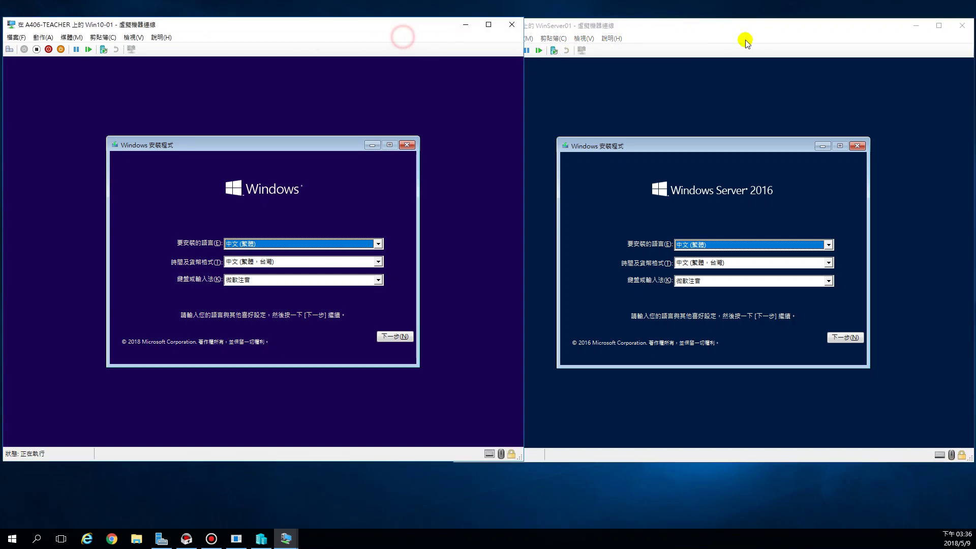
left_click(752, 39)
left_click(402, 40)
left_click(747, 44)
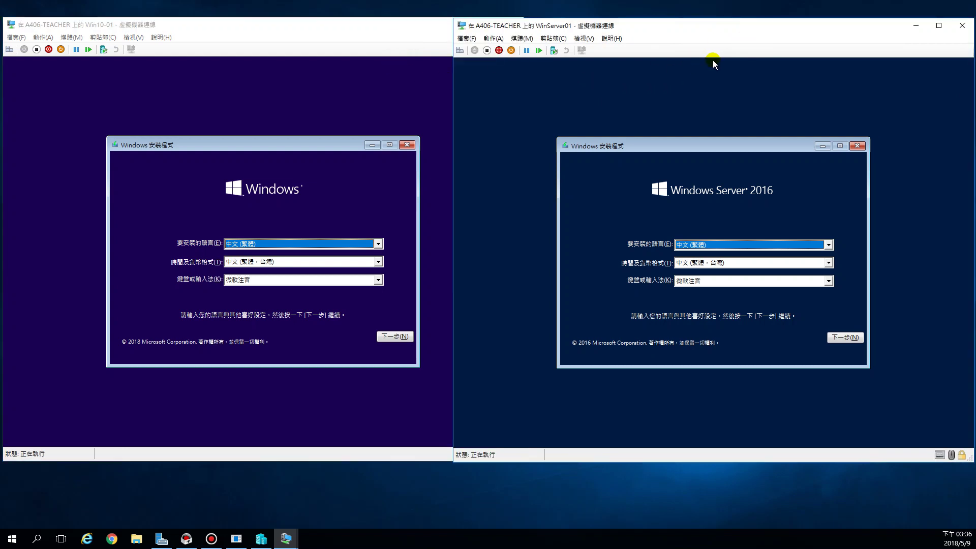
left_click(280, 24)
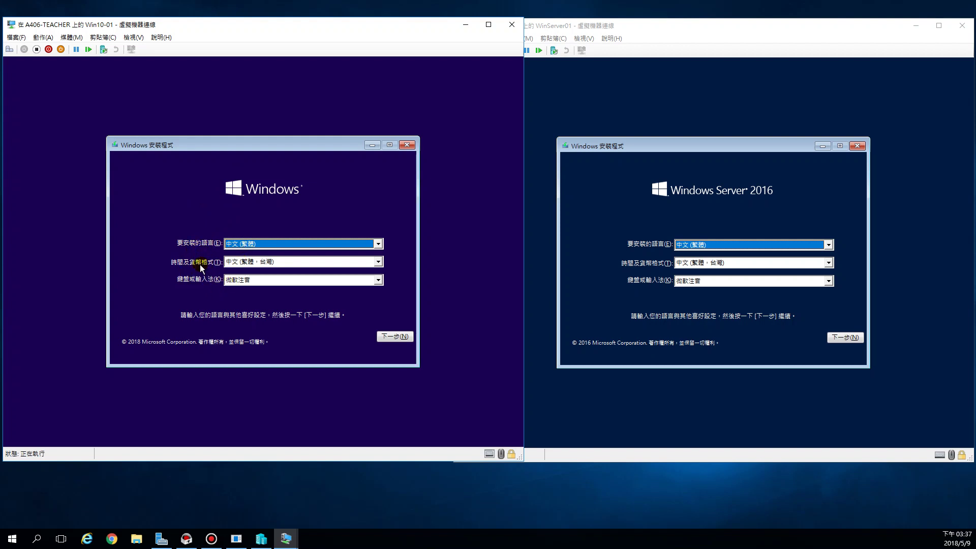
- Begin Windows 10 installation, pick the Windows 10 專業版 edition, and accept the license terms
left_click(390, 337)
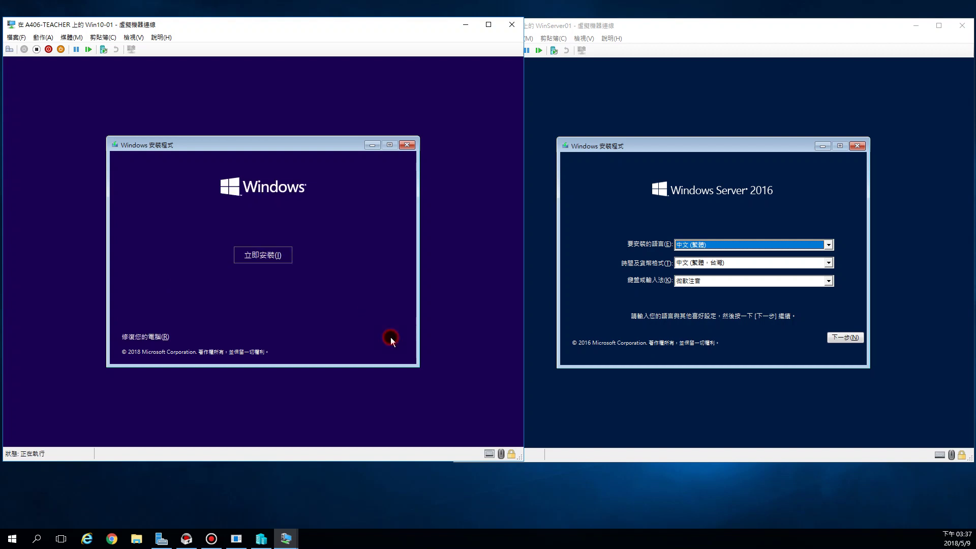
left_click(271, 257)
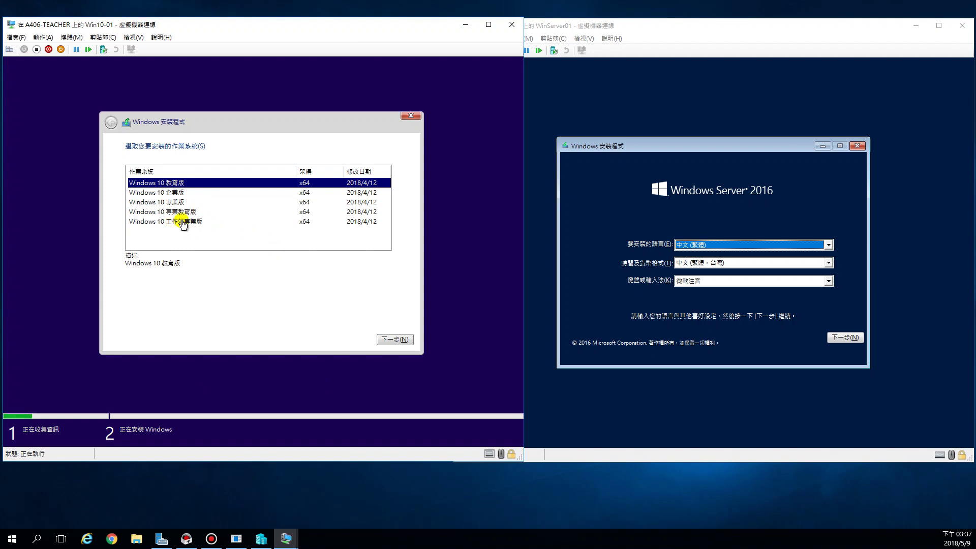
left_click(163, 203)
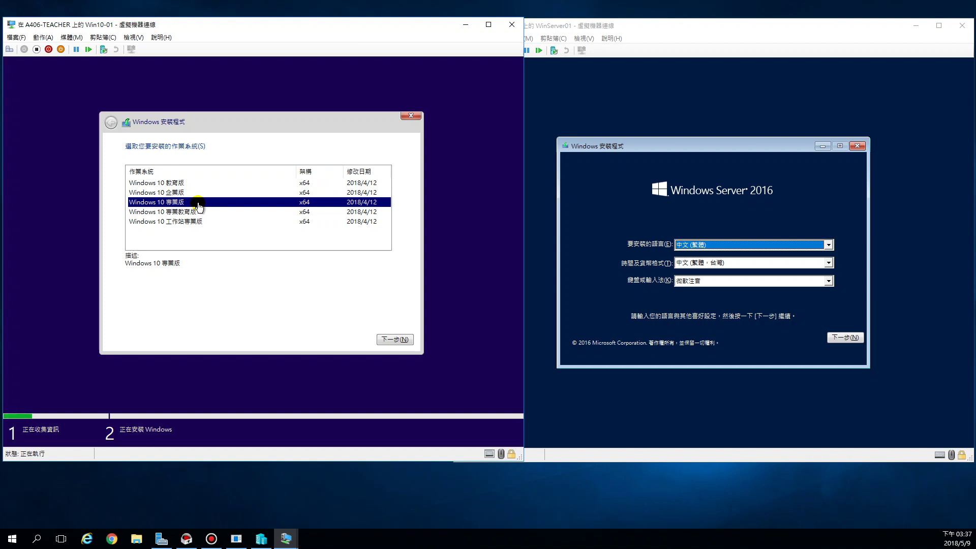
left_click(394, 336)
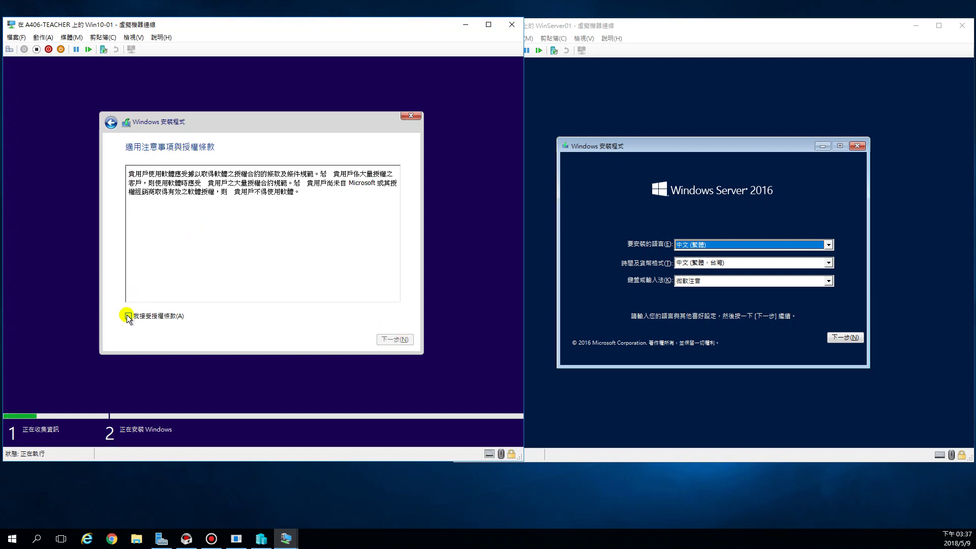
left_click(129, 316)
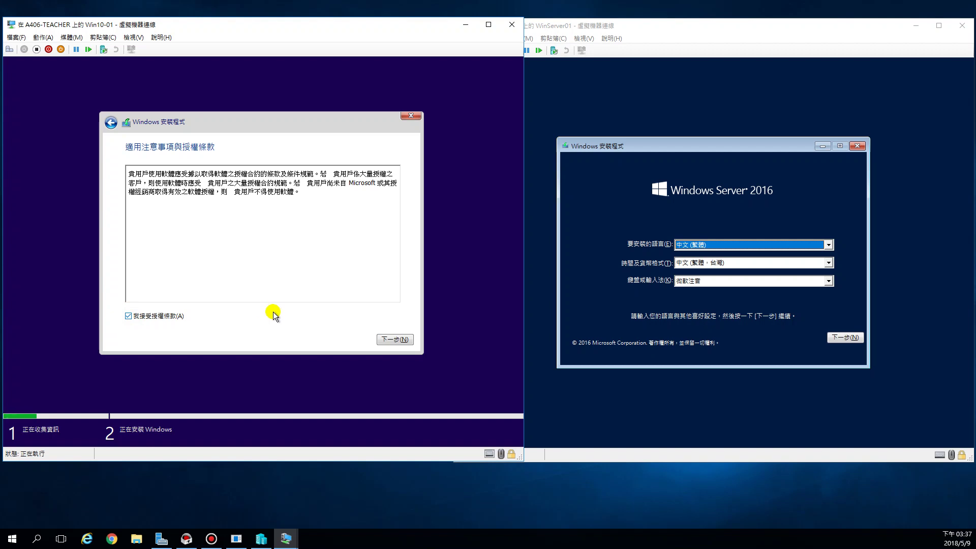
left_click(390, 341)
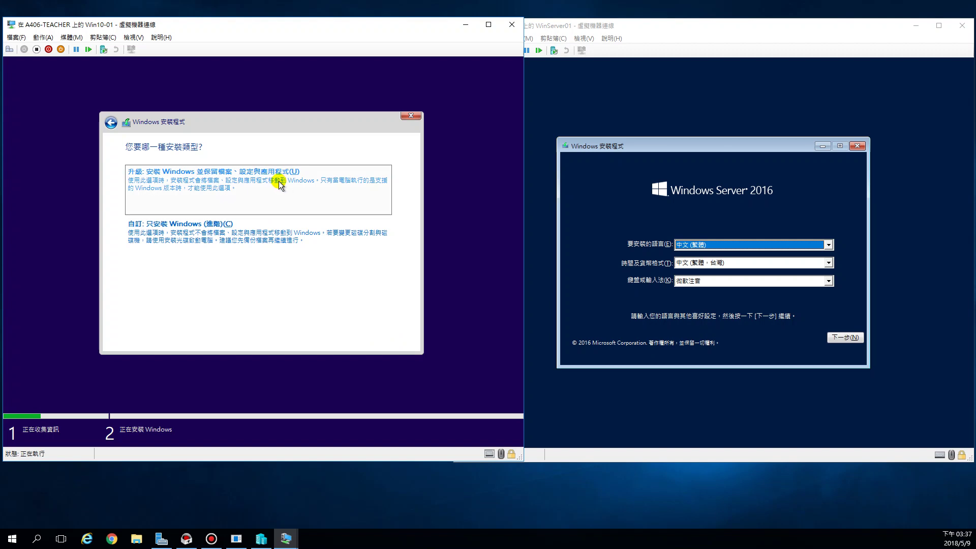
- Choose 自訂 installation and install Windows 10 onto 磁碟機 0's 30 GB unallocated space
left_click(170, 229)
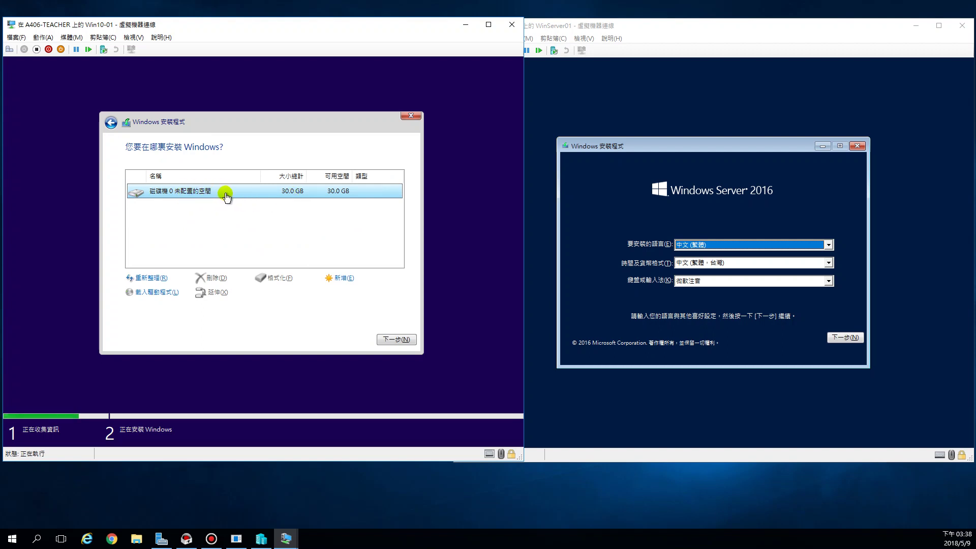
left_click(394, 340)
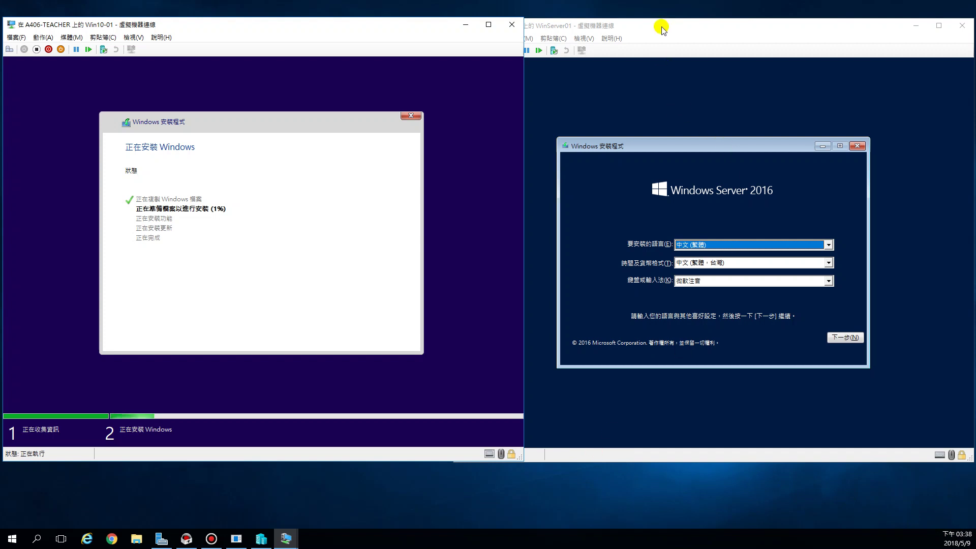
- Advance WinServer01's setup past the language page and select Windows Server 2016 Standard (桌面體驗)
left_click(642, 26)
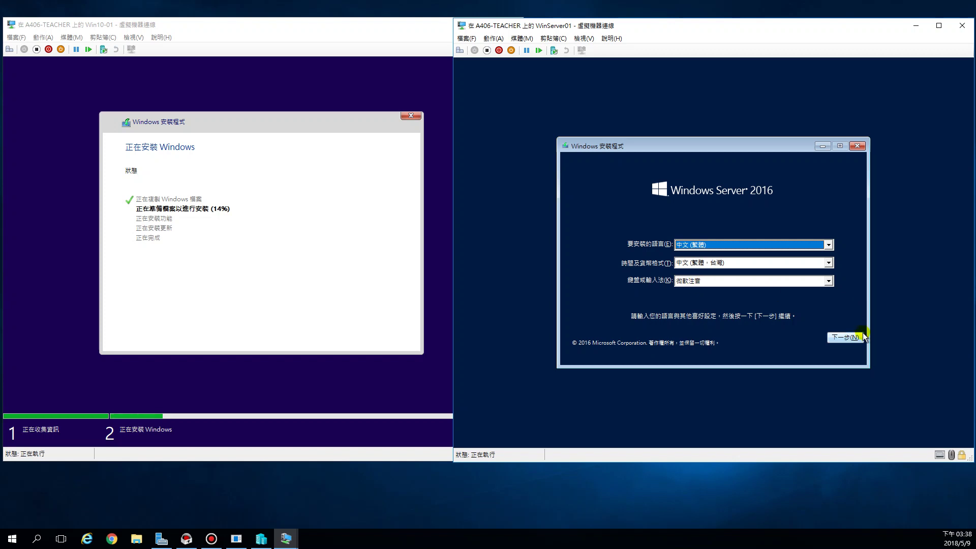
left_click(848, 337)
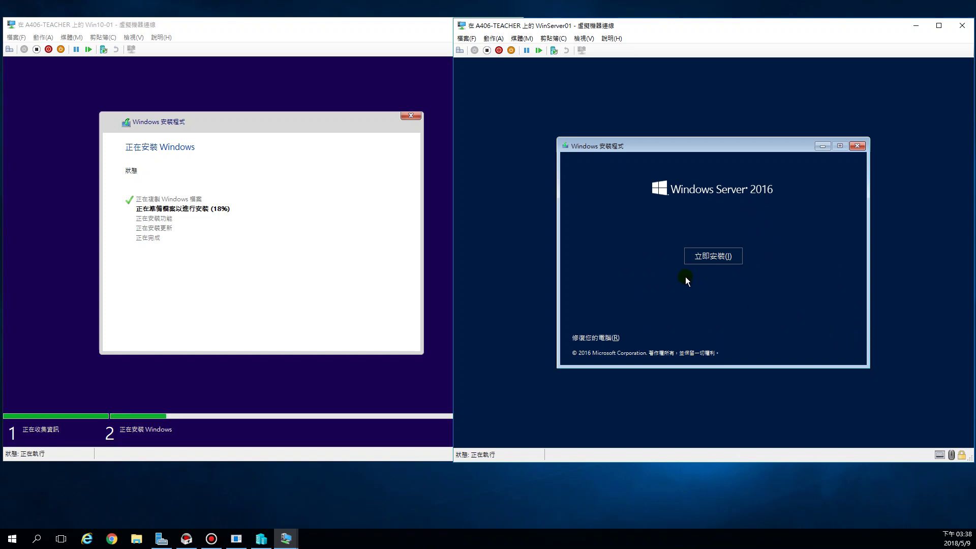
left_click(726, 260)
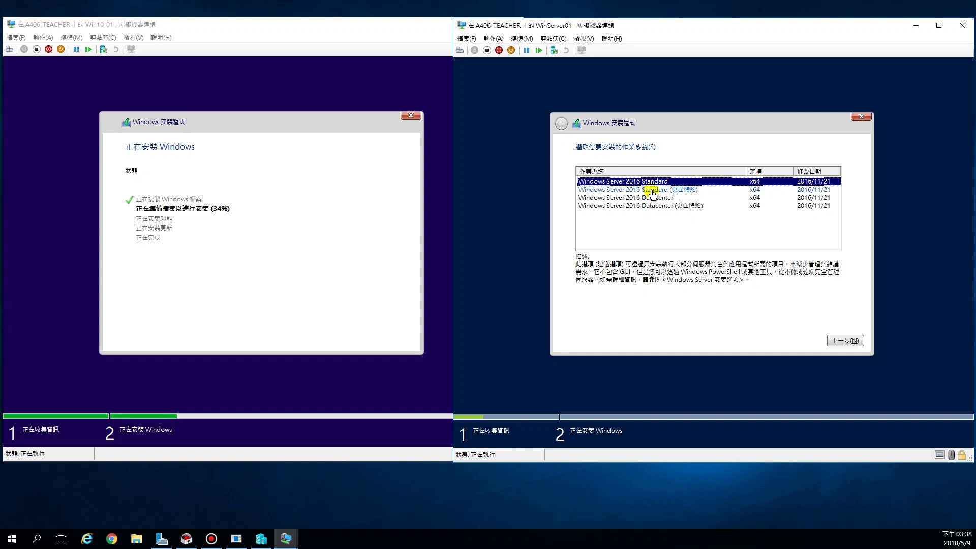
left_click(693, 194)
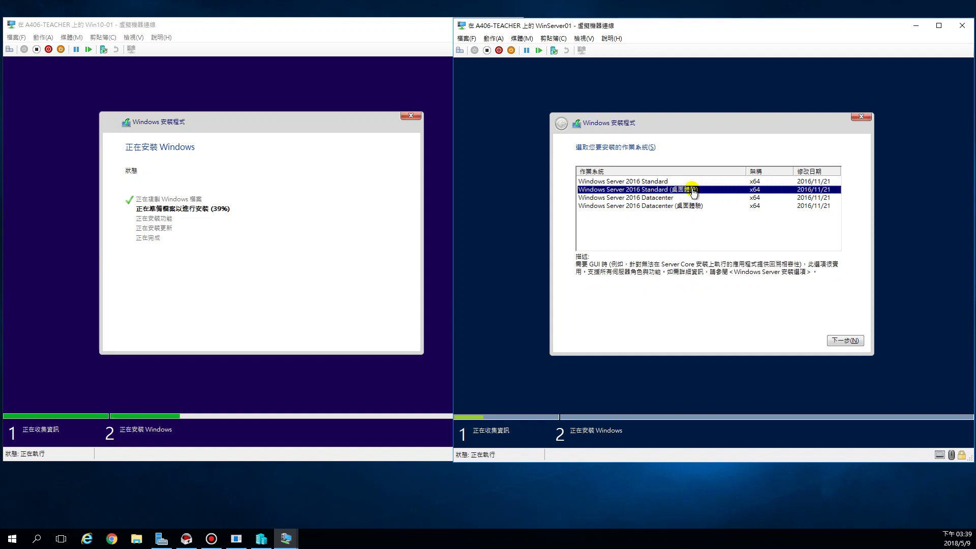
left_click(261, 539)
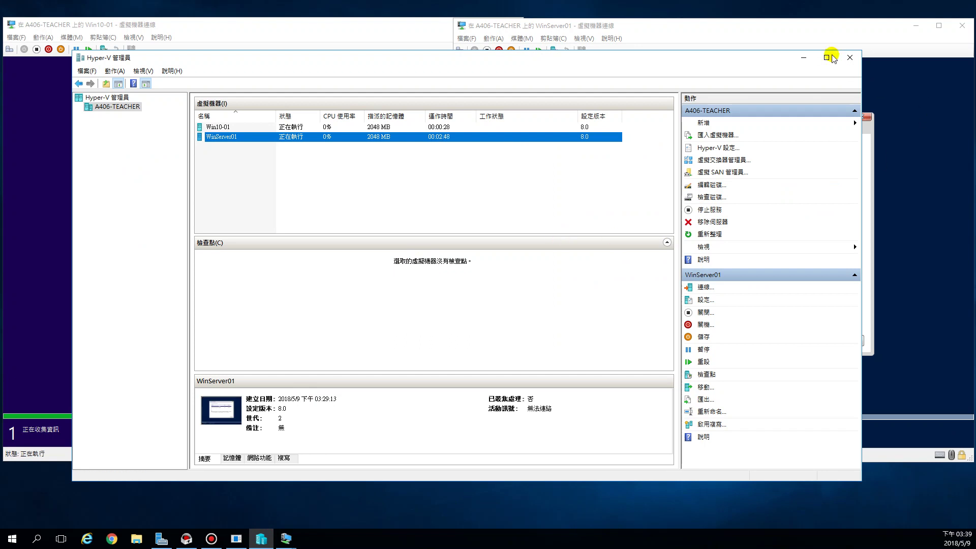
left_click(803, 57)
left_click(656, 182)
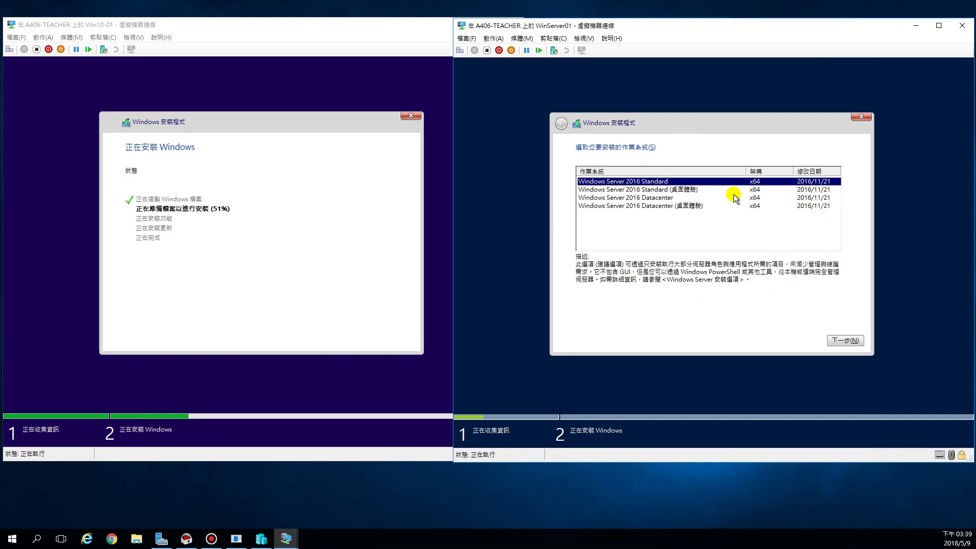
left_click(687, 190)
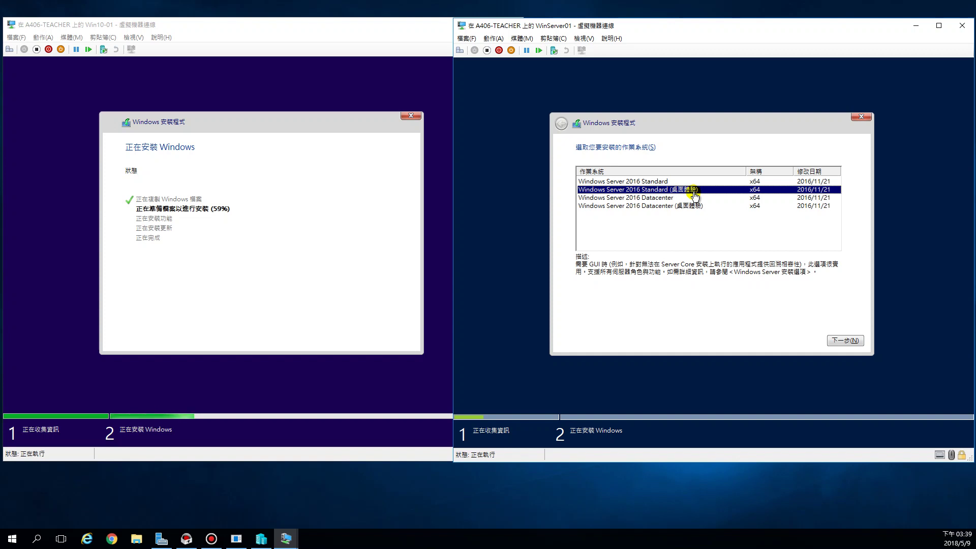
- Accept the server license and do a 自訂 install onto 磁碟機 0's 30 GB unallocated space
left_click(838, 340)
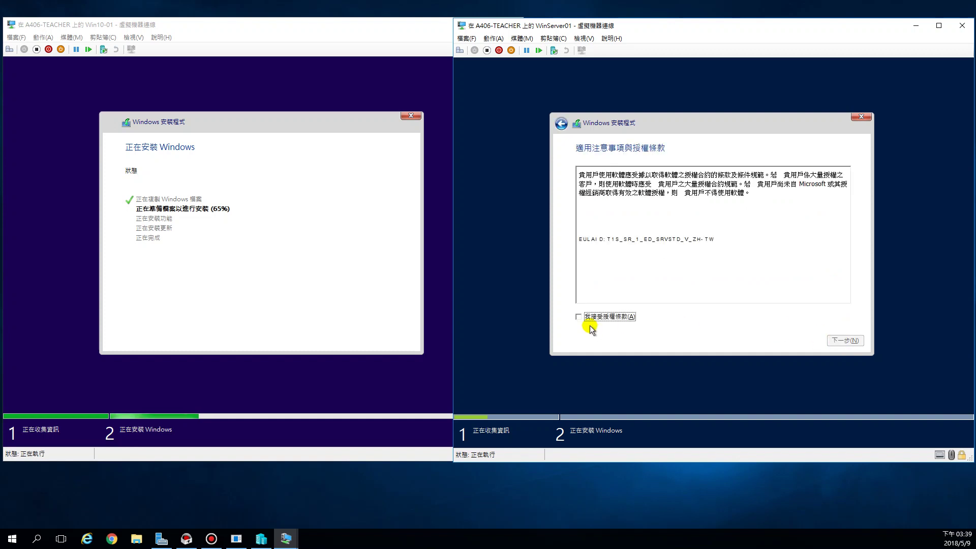
left_click(579, 317)
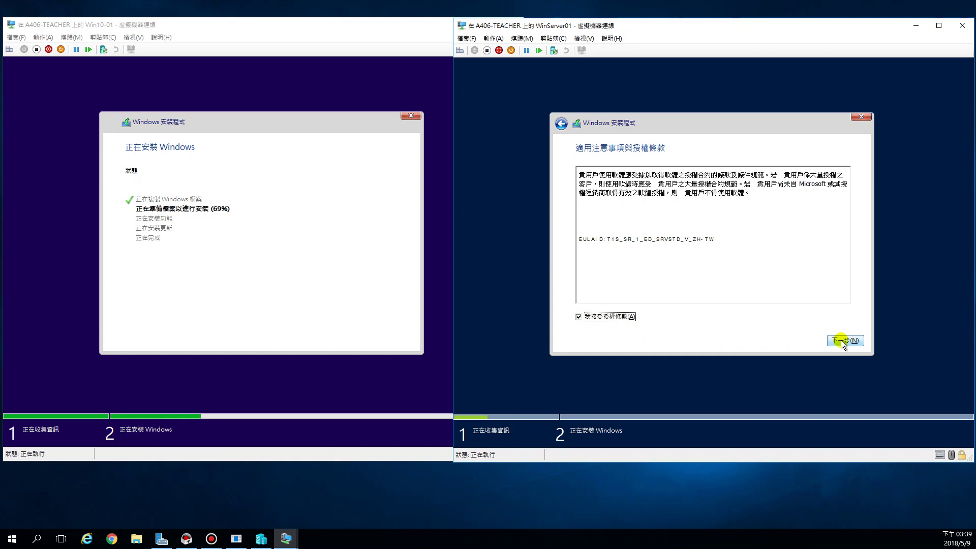
left_click(841, 340)
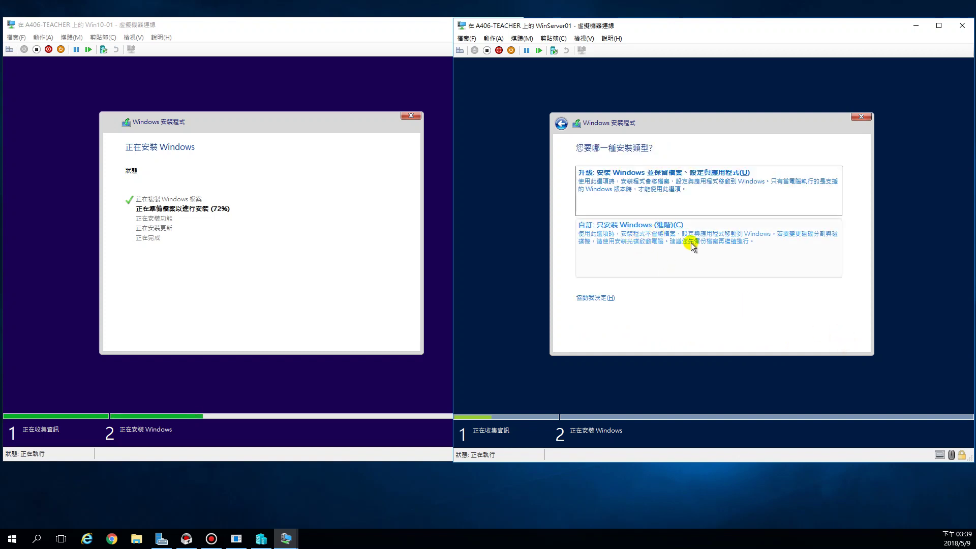
left_click(693, 246)
left_click(647, 193)
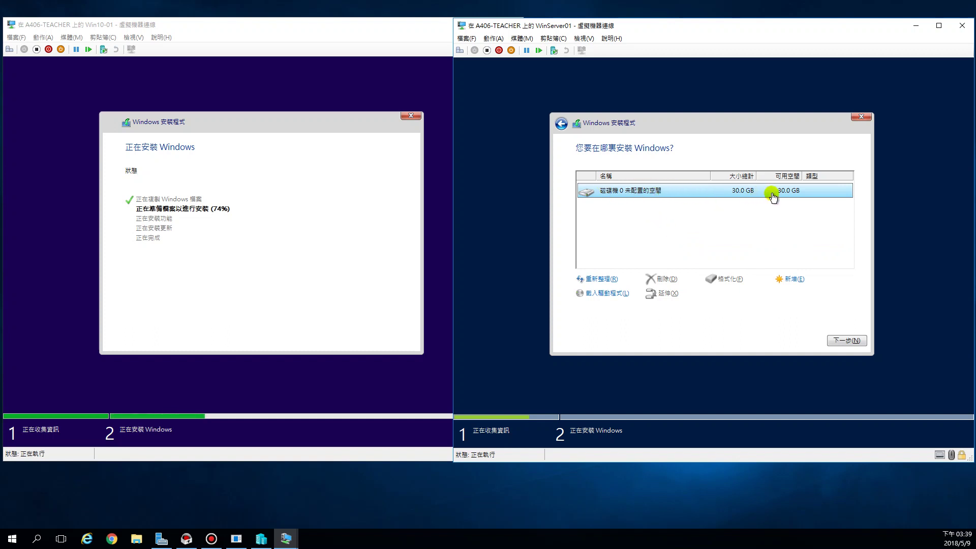
left_click(845, 339)
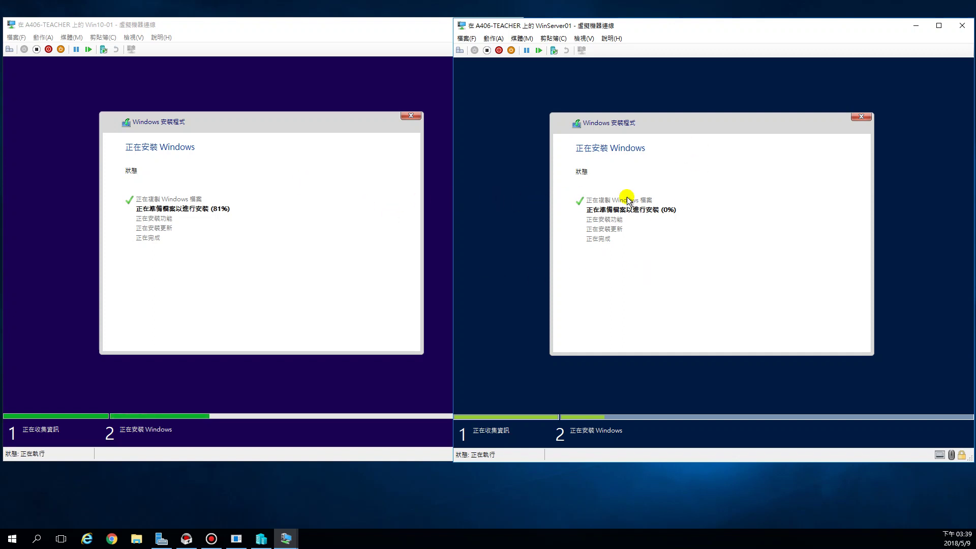
- Browse to E:\Hyper-V\Win10-01\Virtual Hard Disks and widen Size to read Win10-01.vhdx's size
left_click(136, 541)
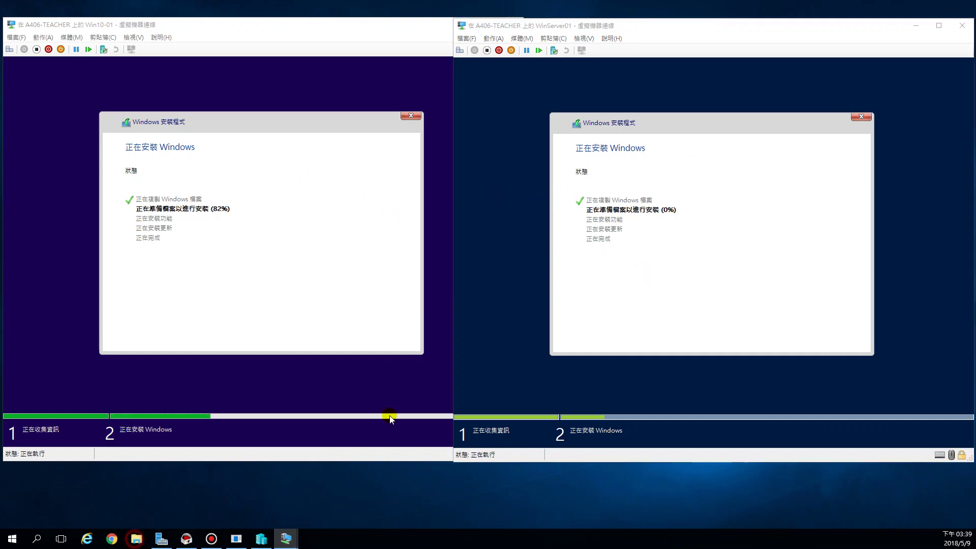
left_click_drag(521, 107, 588, 86)
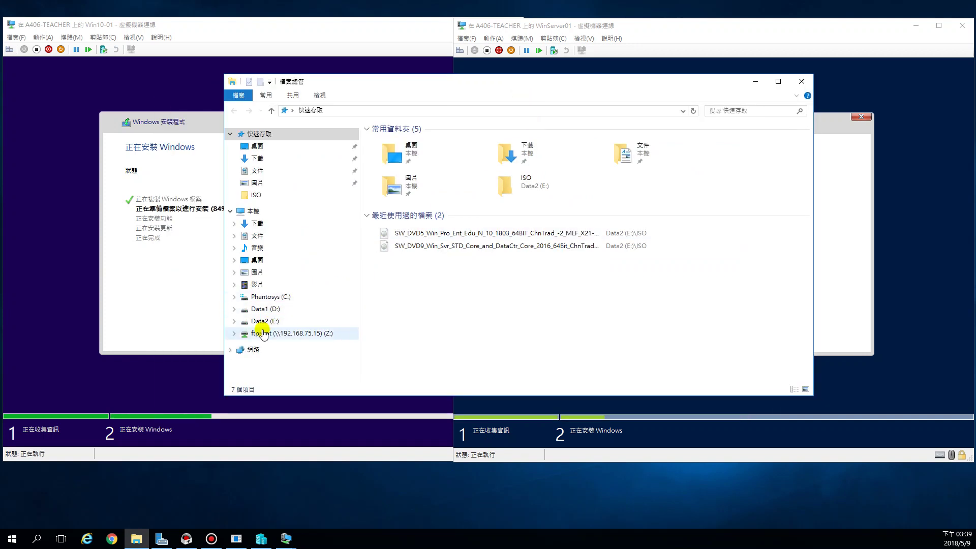
left_click(259, 320)
double_click(399, 154)
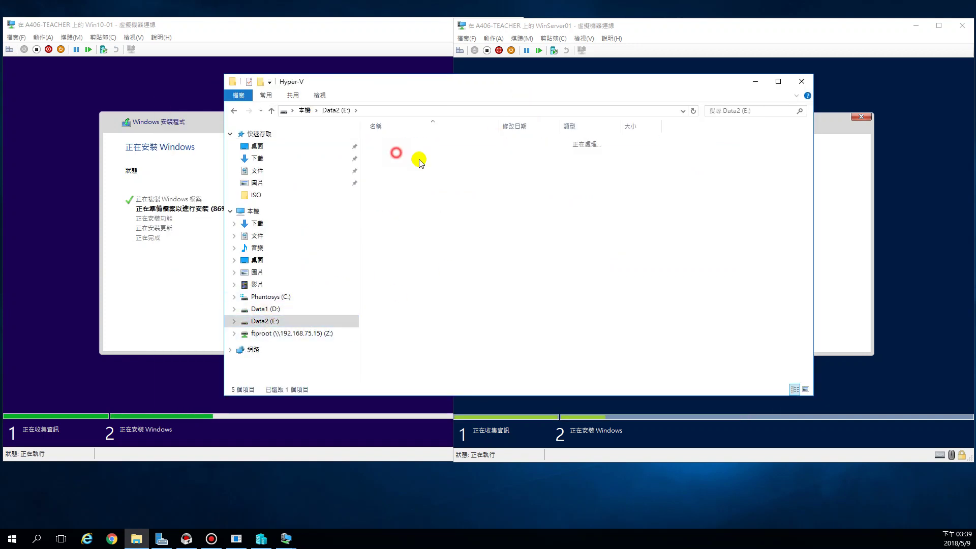
left_click(401, 153)
double_click(400, 153)
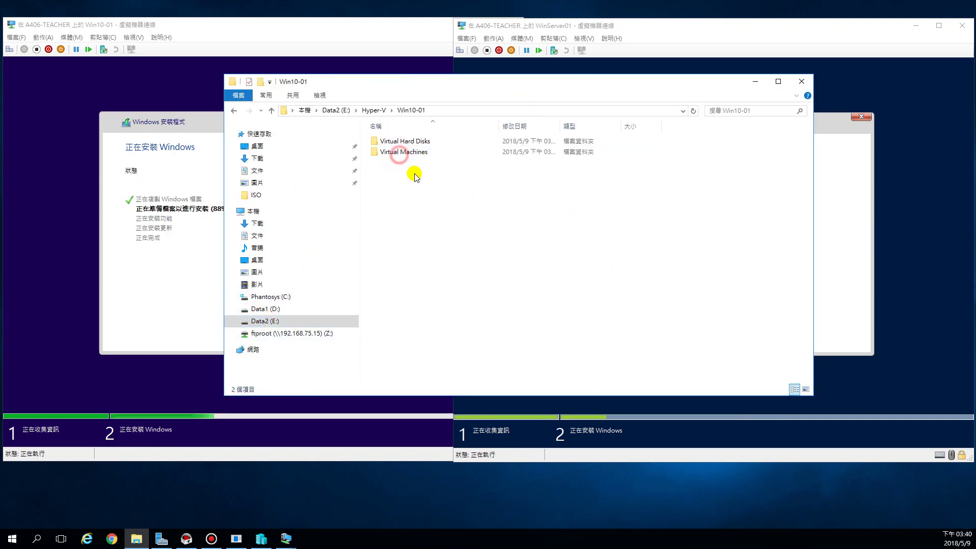
double_click(405, 141)
left_click(407, 142)
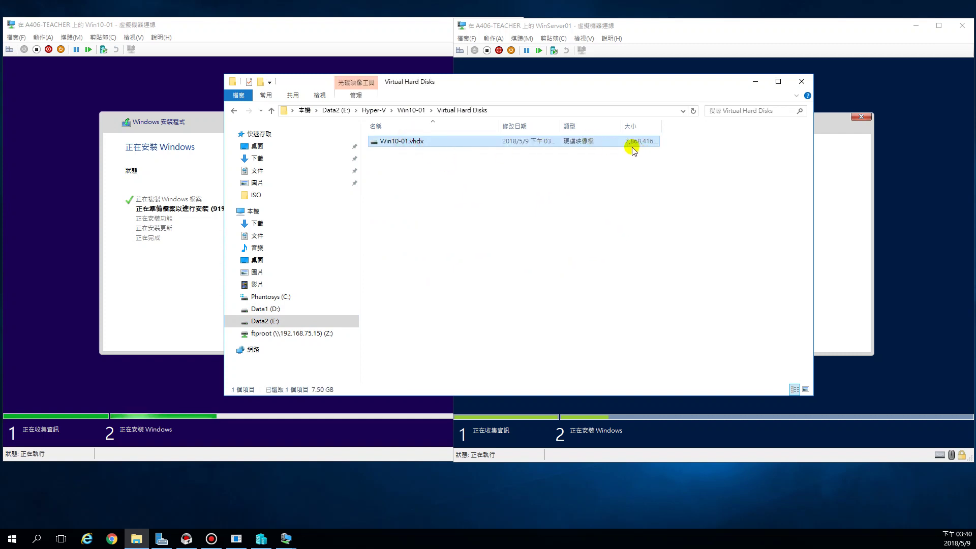
double_click(661, 126)
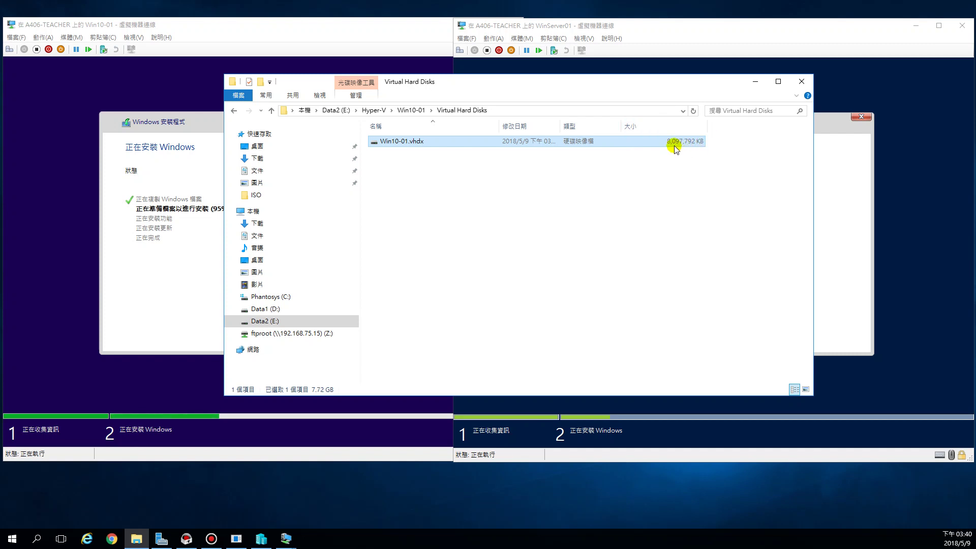
- Switch to E:\Hyper-V\WinServer01\Virtual Hard Disks, widen the Size column, and move the window higher
left_click(372, 110)
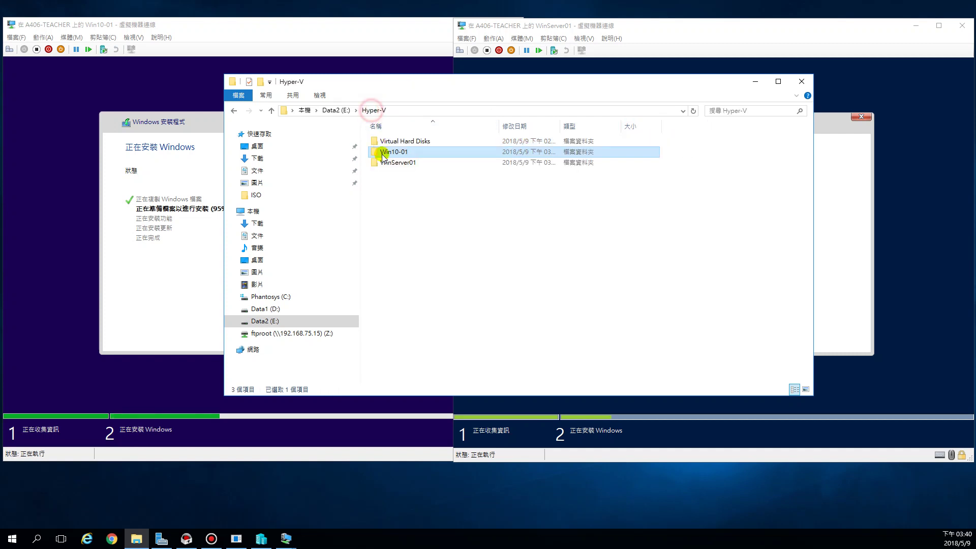
left_click(389, 162)
double_click(389, 163)
double_click(392, 141)
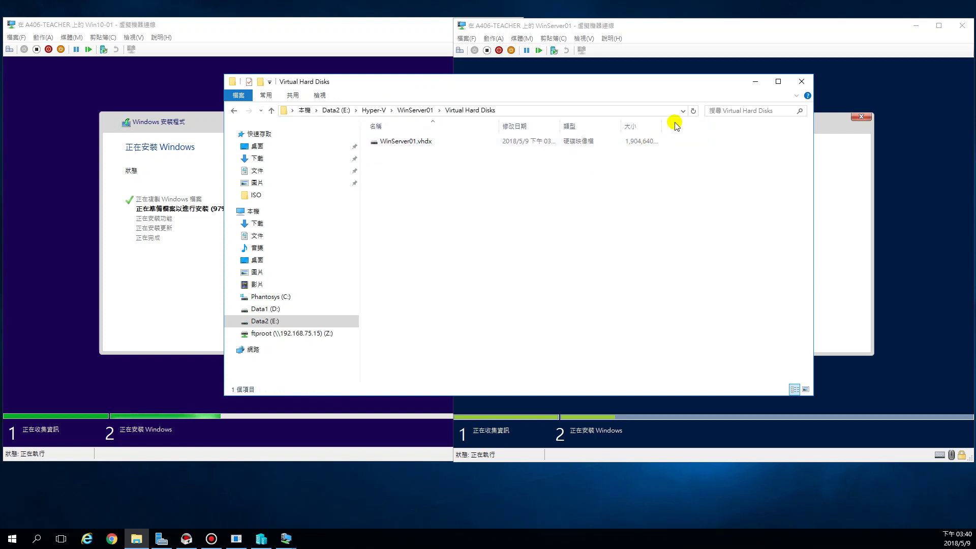
left_click_drag(662, 121, 690, 127)
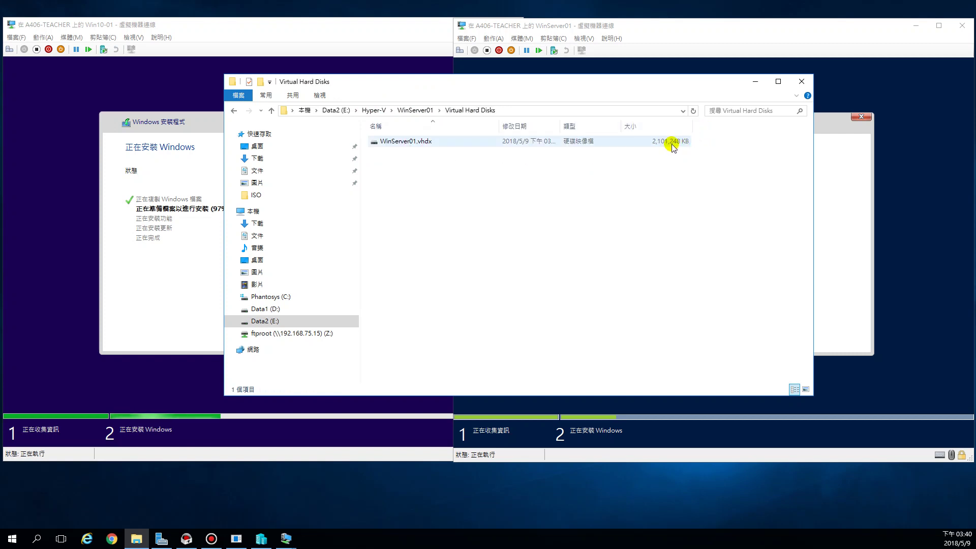
left_click_drag(635, 81, 623, 228)
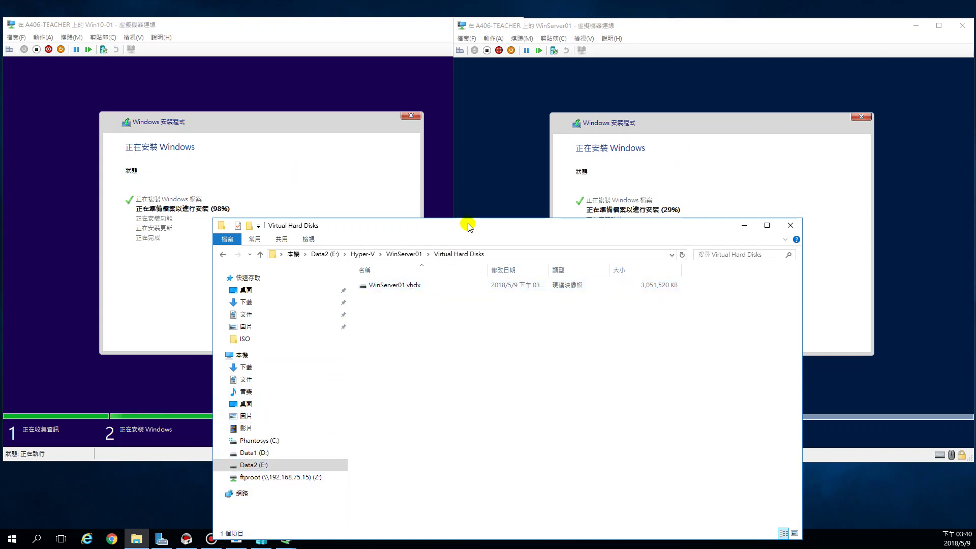
left_click_drag(477, 225, 488, 182)
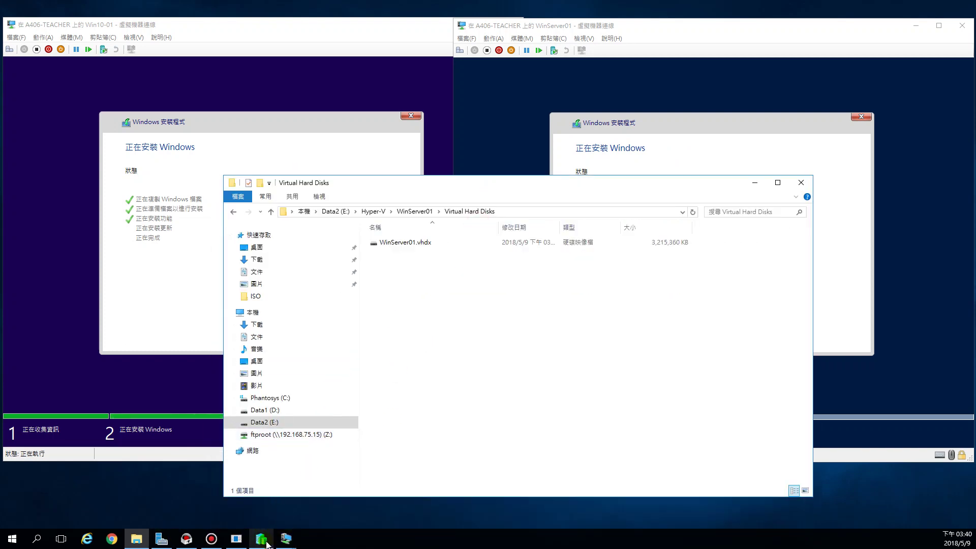
- Open WinServer01's Settings, view Memory, Hard Drive and DVD Drive, and select the WinServer01.vhdx path
left_click(262, 538)
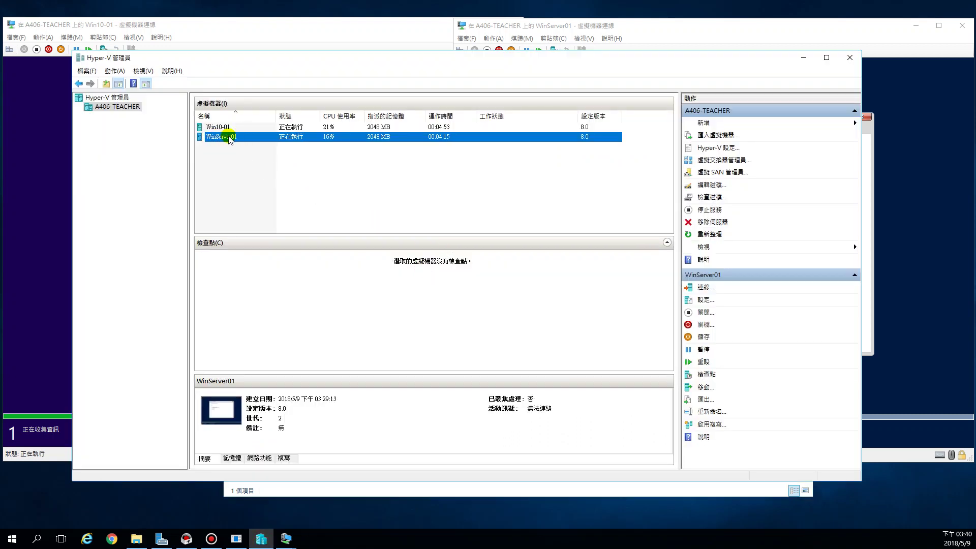
right_click(232, 140)
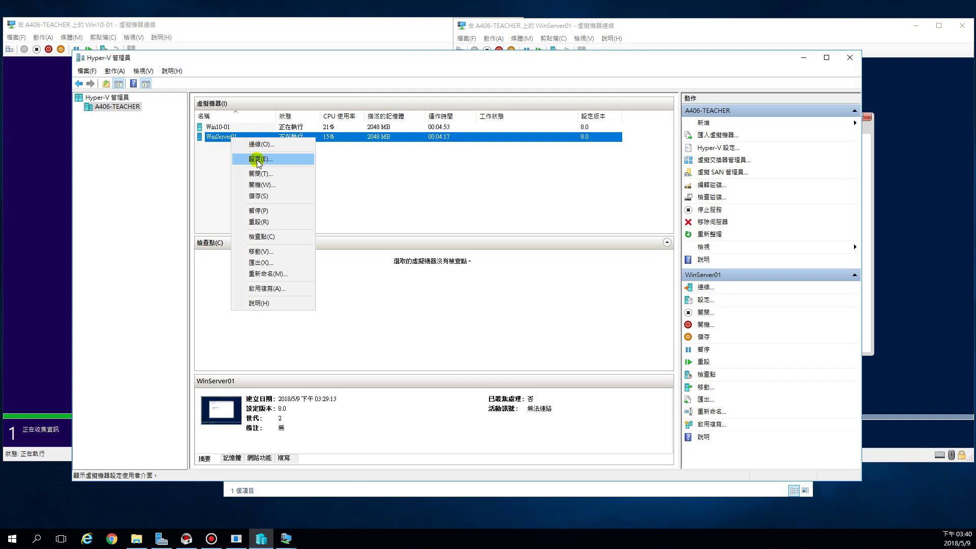
left_click(257, 157)
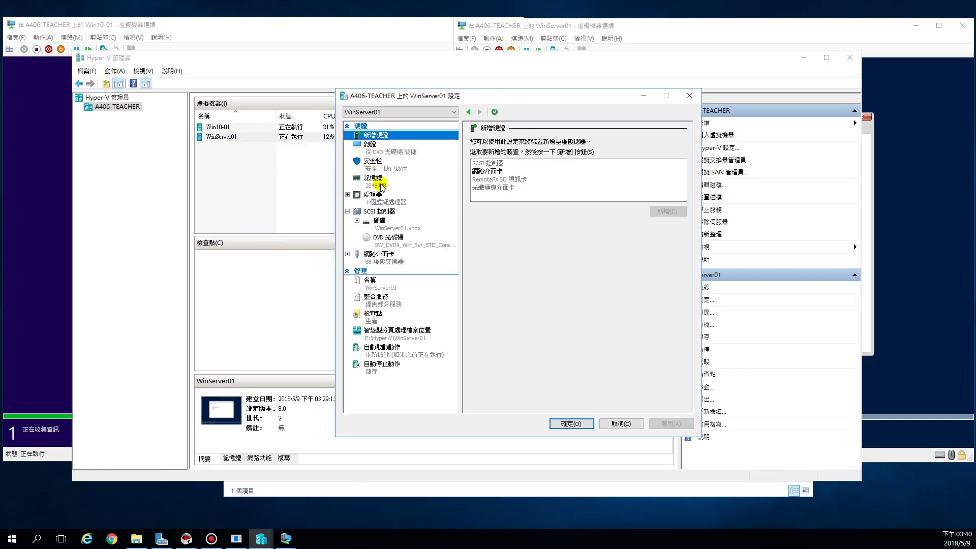
left_click(382, 183)
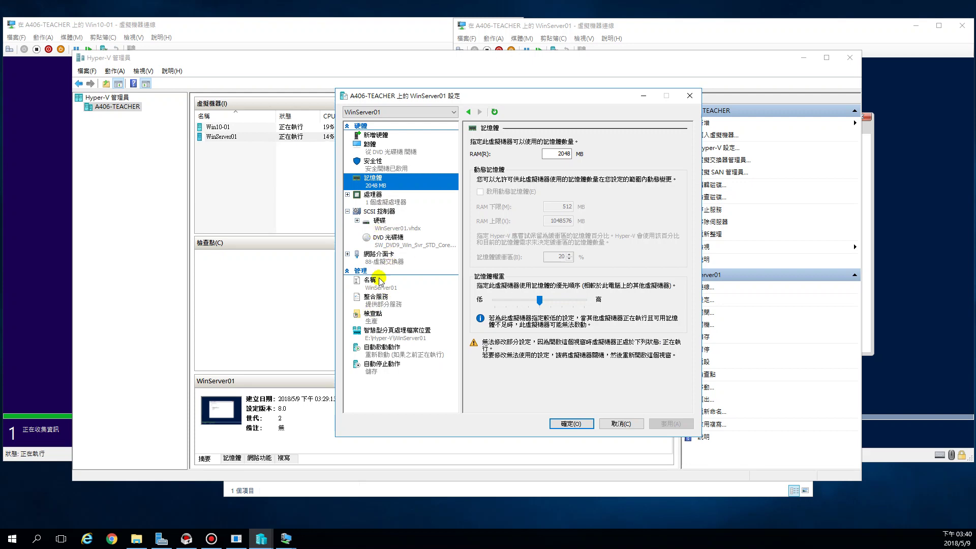
left_click(397, 229)
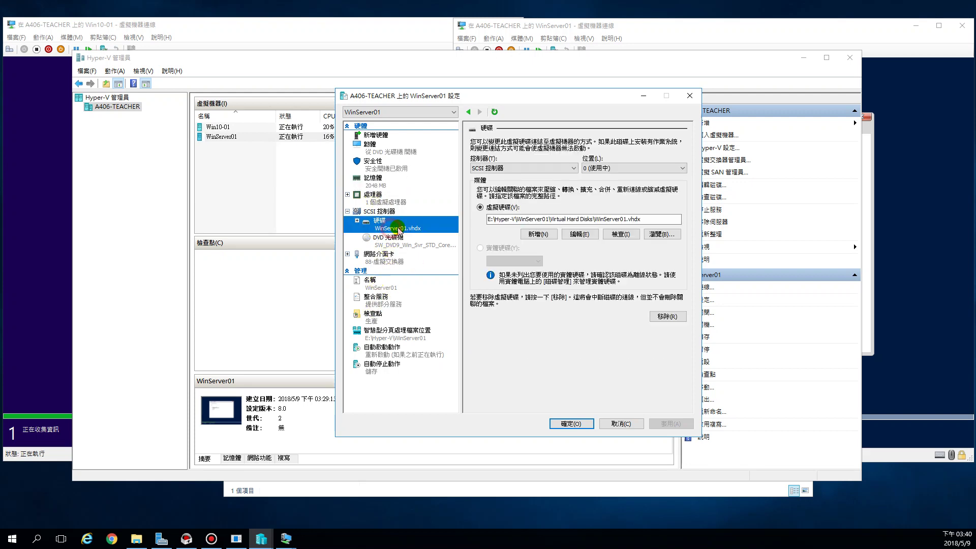
left_click(405, 245)
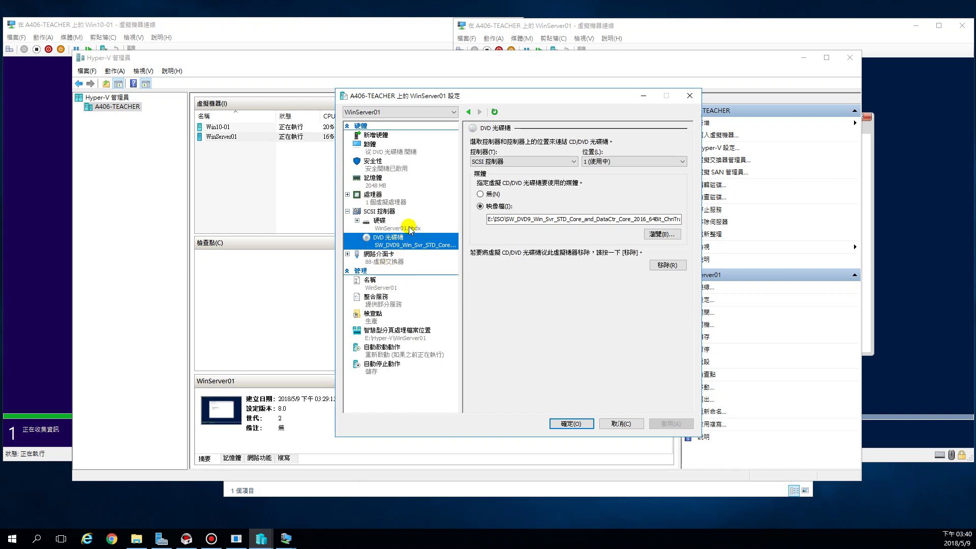
left_click(408, 226)
left_click_drag(643, 219, 488, 219)
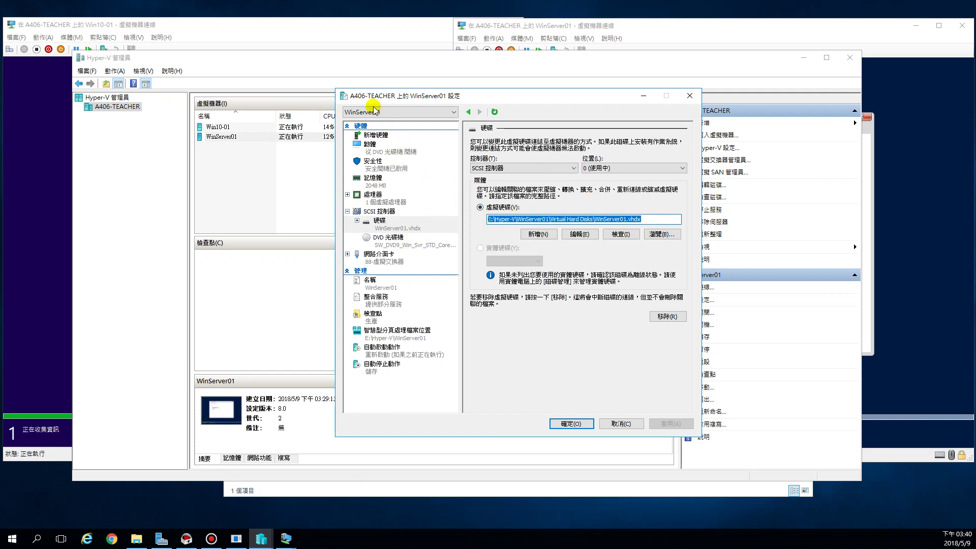
- Close WinServer01's settings unchanged and rearrange the Hyper-V Manager and Explorer windows
left_click(624, 423)
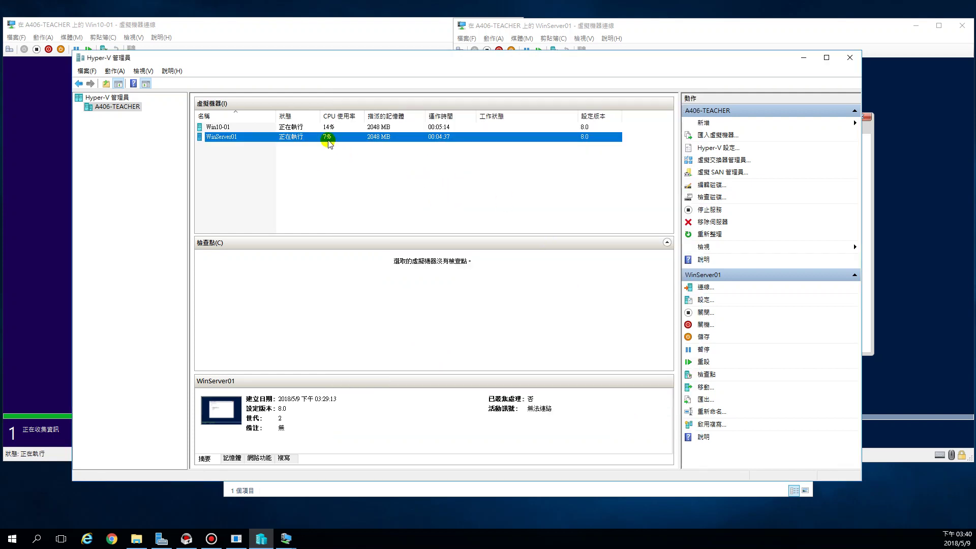
left_click_drag(497, 65, 487, 259)
left_click(483, 190)
left_click_drag(511, 189, 503, 245)
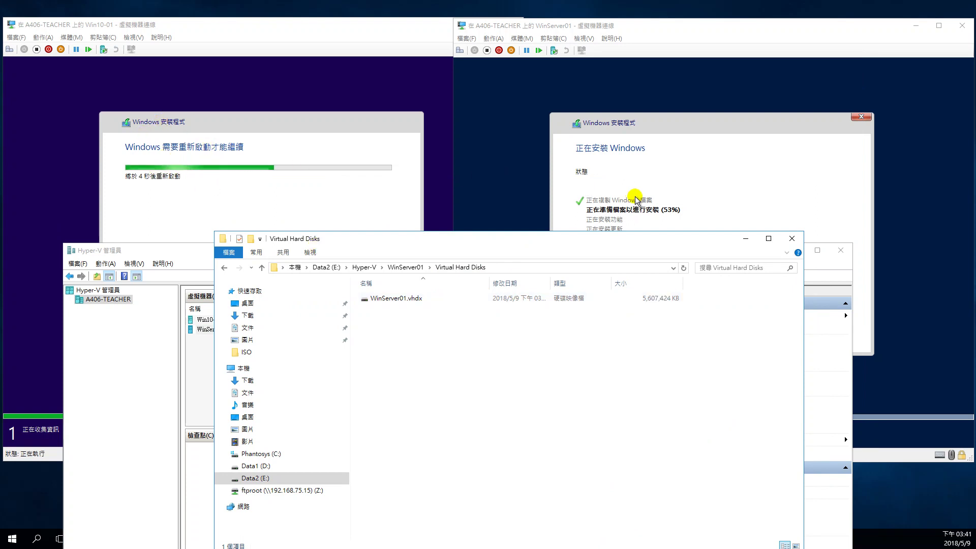
- Check Win10-01.vhdx in Hyper-V > Win10-01 > Virtual Hard Disks, then return up and minimize Explorer
mouse_move(969, 542)
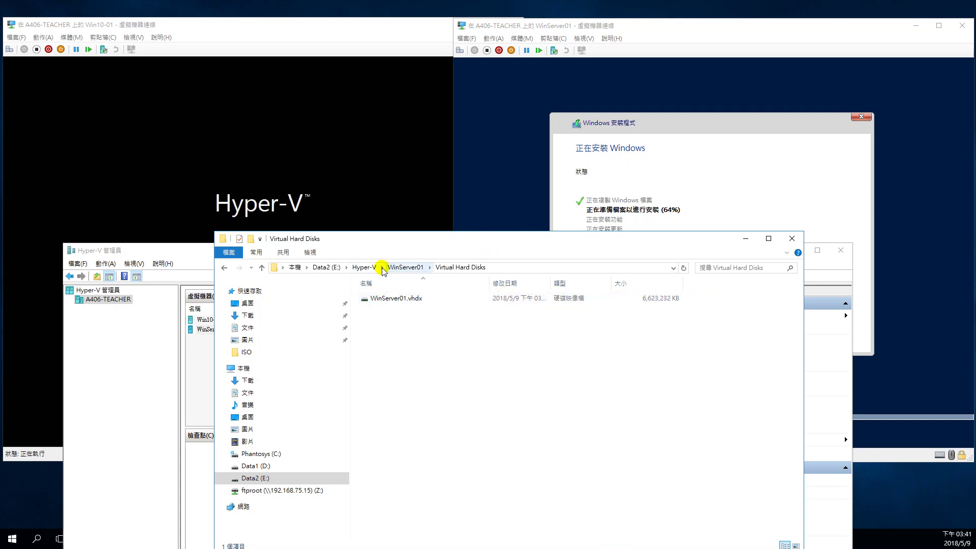
left_click(366, 267)
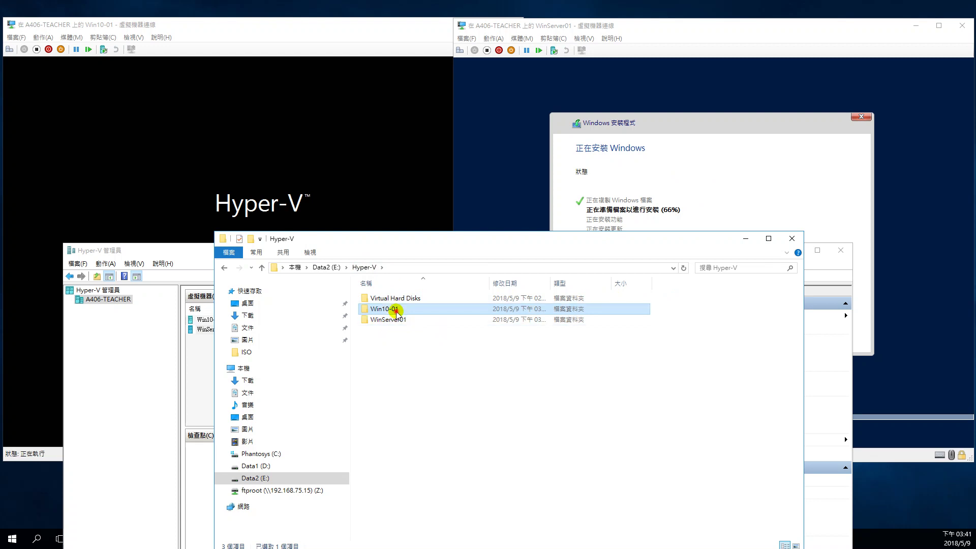
double_click(391, 309)
double_click(404, 298)
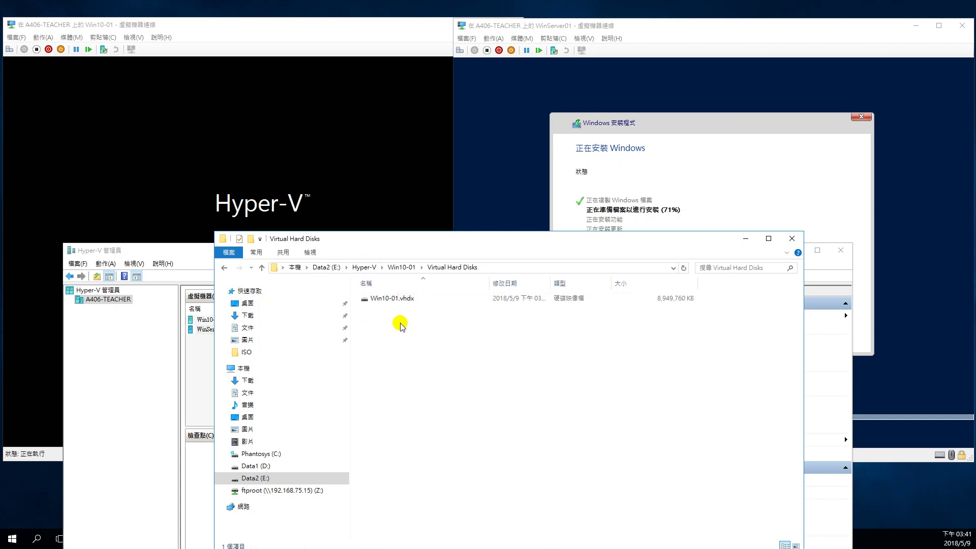
left_click(396, 268)
left_click(363, 269)
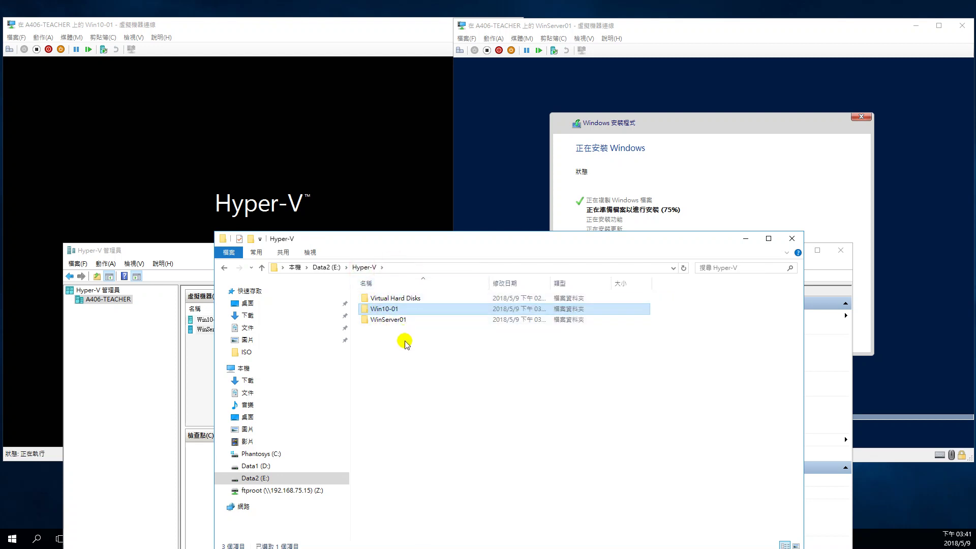
left_click(746, 238)
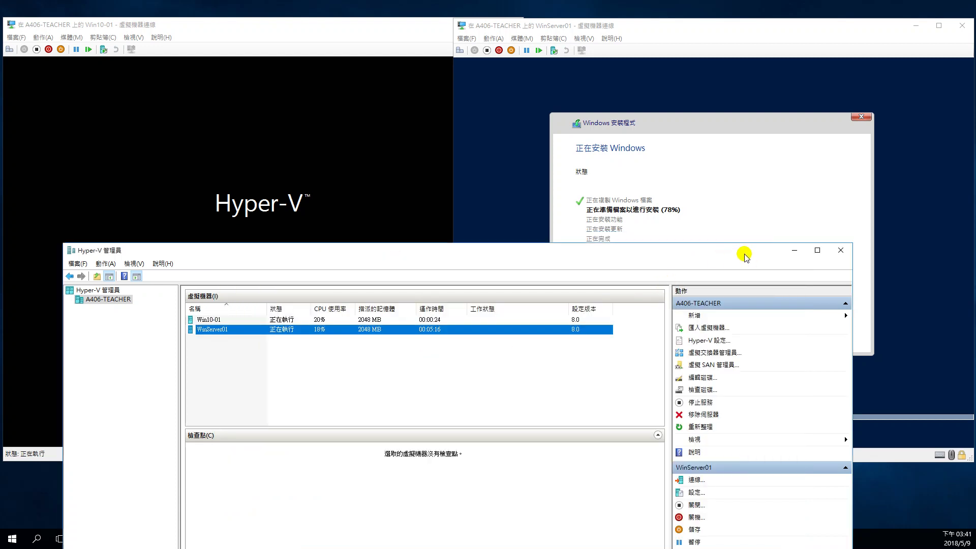
- Minimize Hyper-V Manager to reveal the WinServer01 and Win10-01 connection windows
left_click(794, 250)
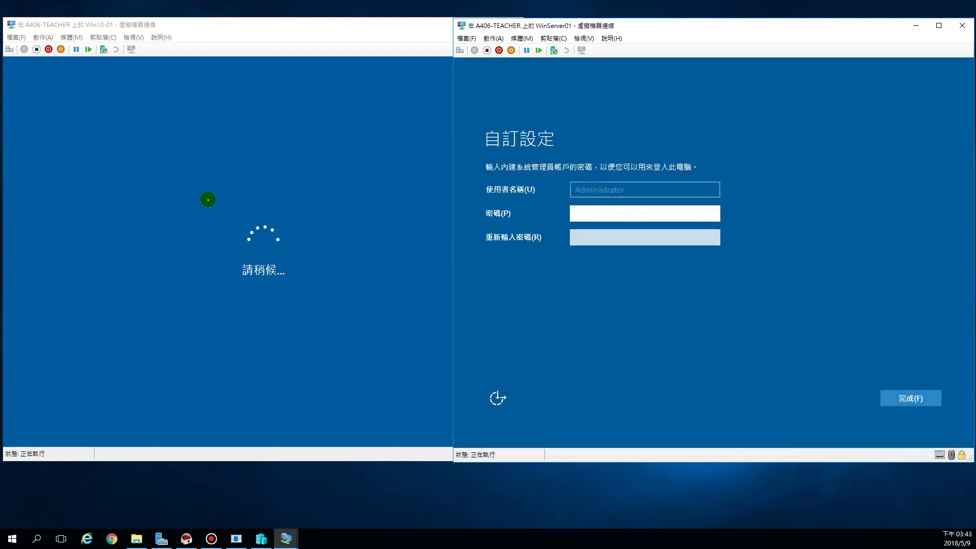
- Enter and re-enter WinServer01's Administrator password, then finish Customize settings
left_click(637, 215)
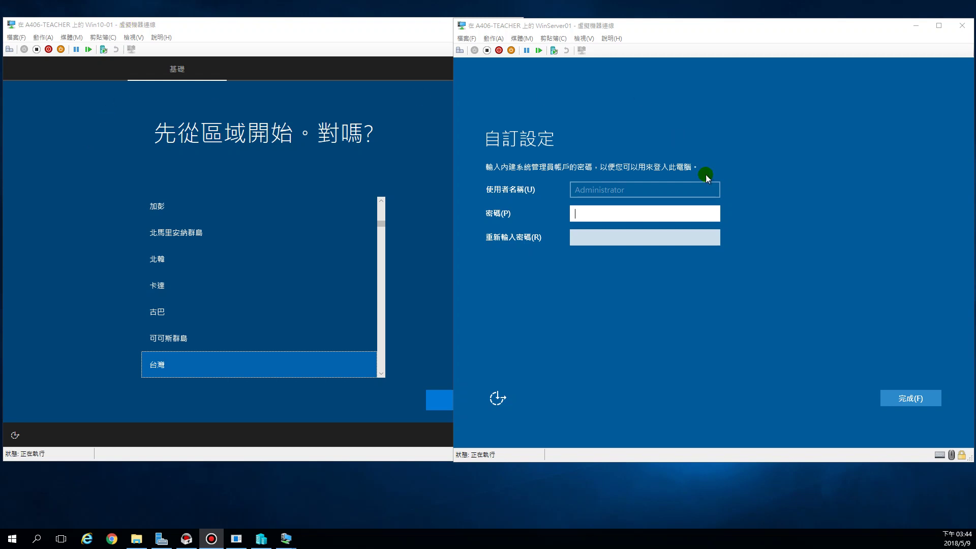
left_click(627, 214)
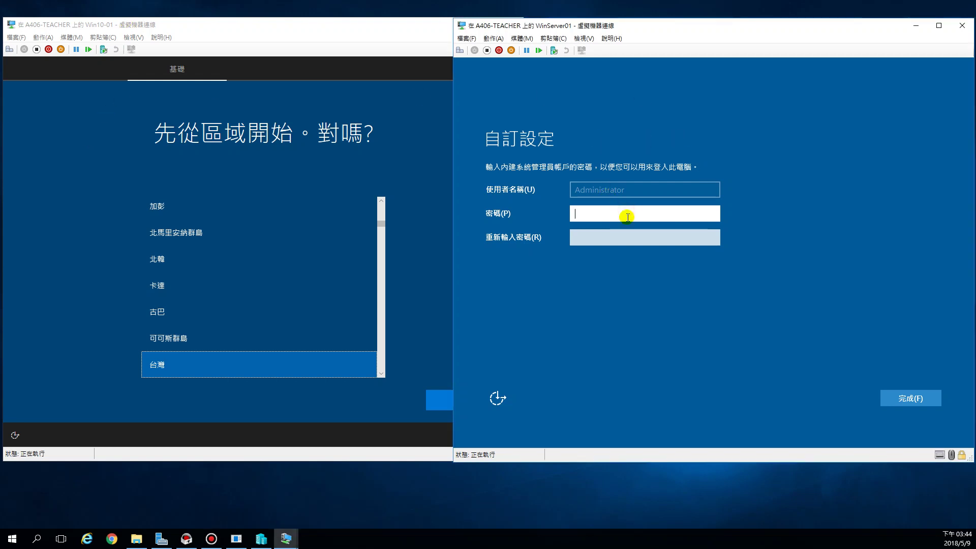
type("********")
key("Tab")
type("****")
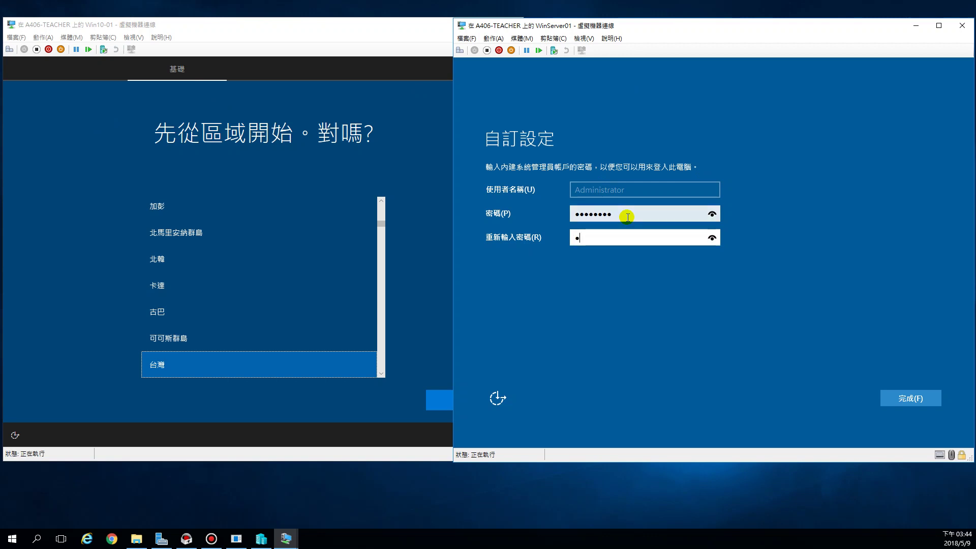
type("****")
key("Return")
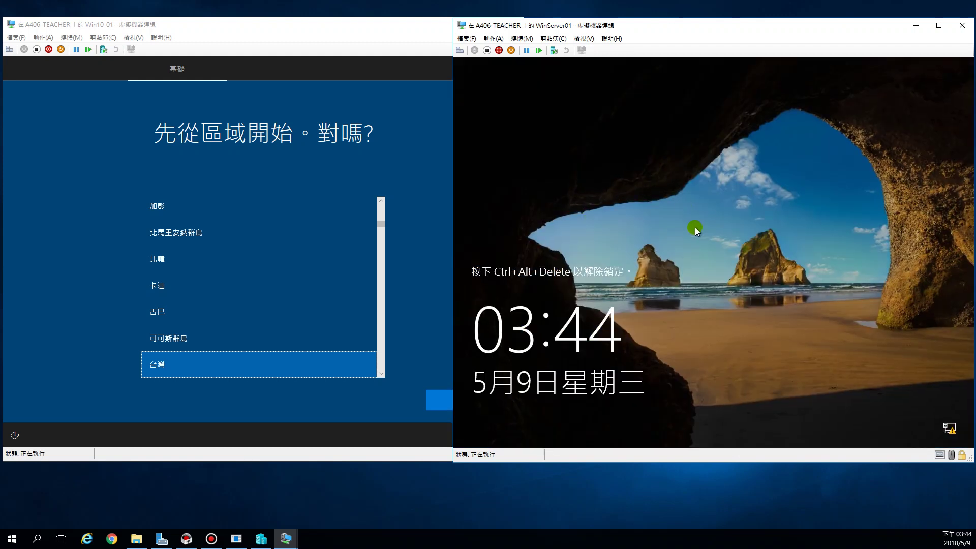
- Send Ctrl+Alt+Delete to WinServer01 and sign in as Administrator with the account password
left_click(460, 50)
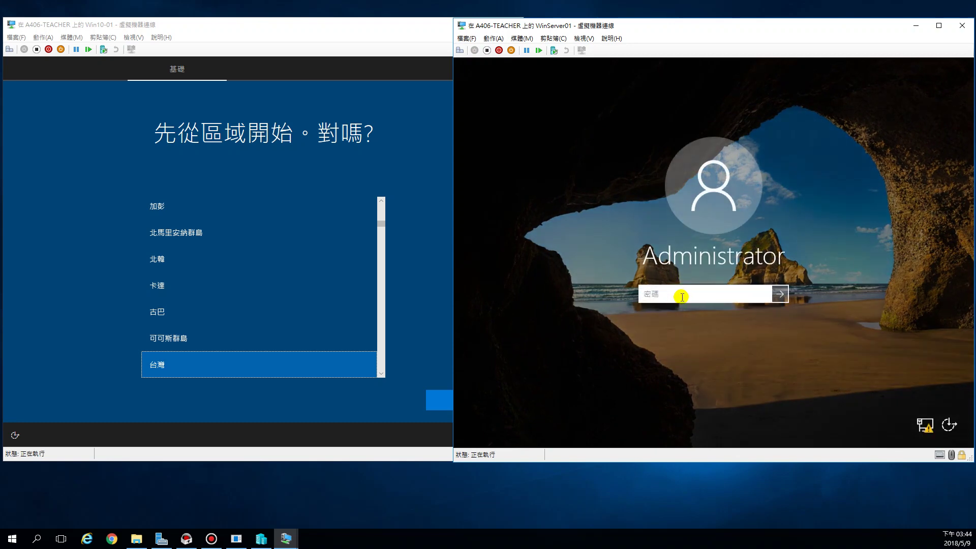
type("P@ssw0rd1")
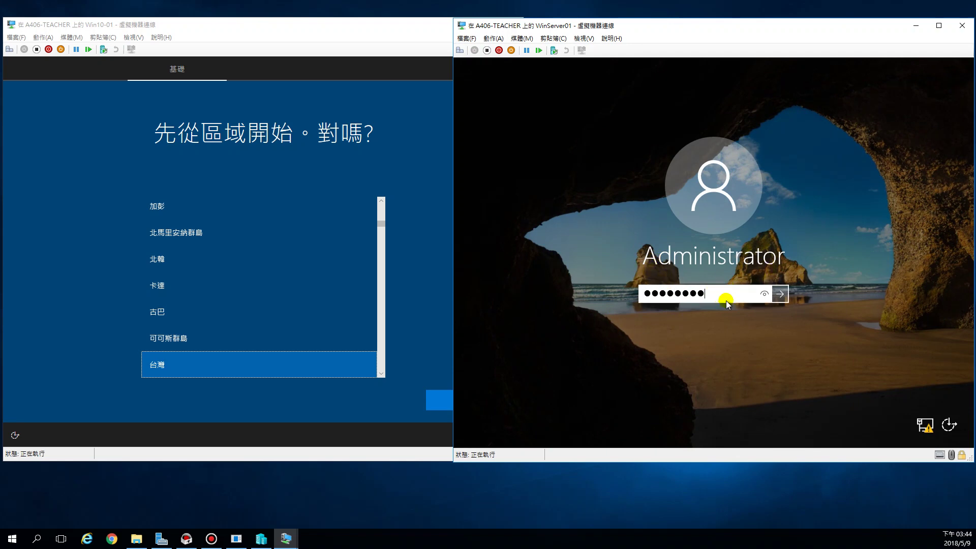
key("Return")
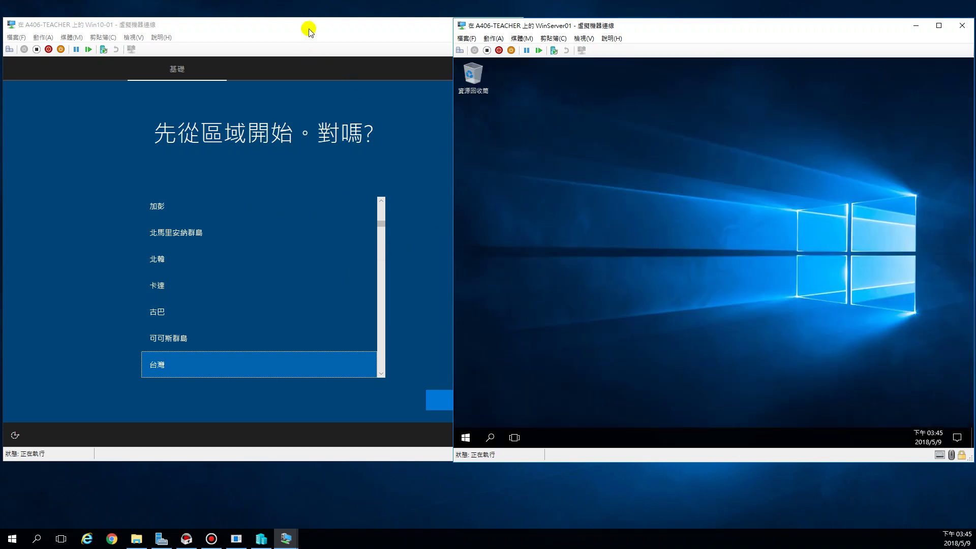
- On Win10-01, confirm region 台灣 and keyboard 微軟注音, and skip a second layout
left_click(312, 25)
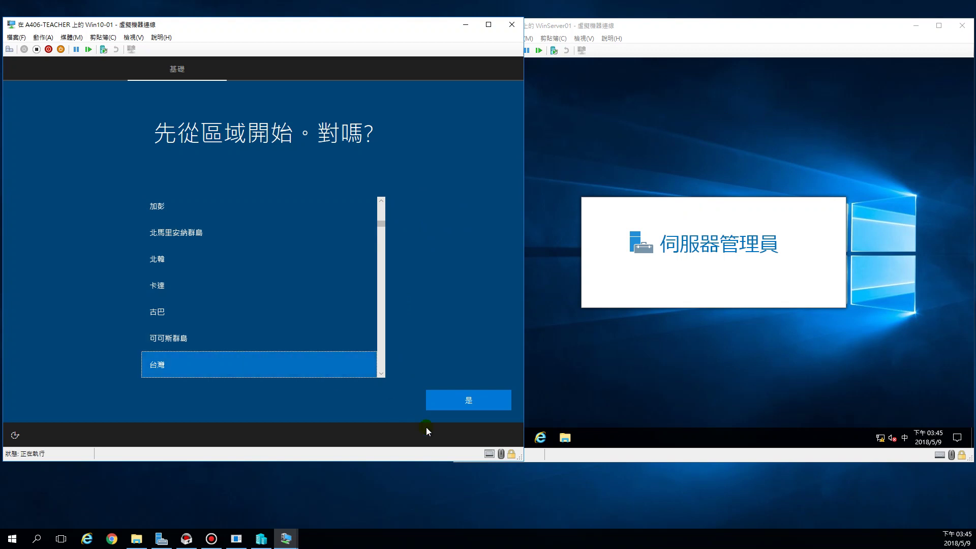
left_click(453, 404)
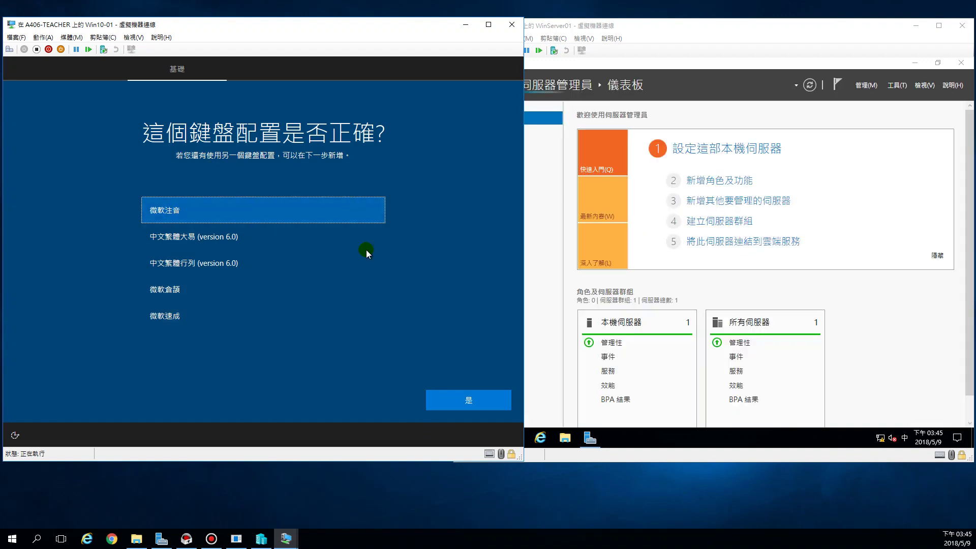
left_click(461, 404)
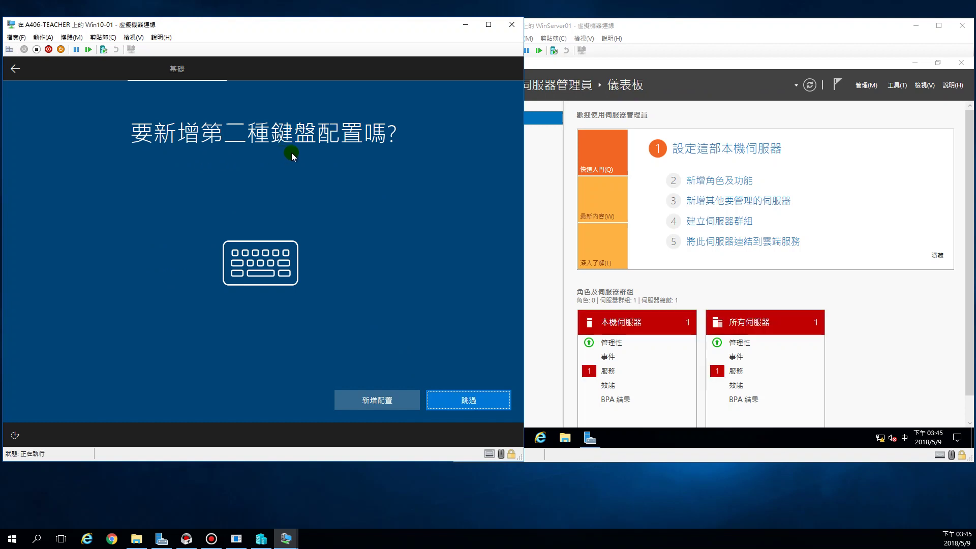
left_click(463, 401)
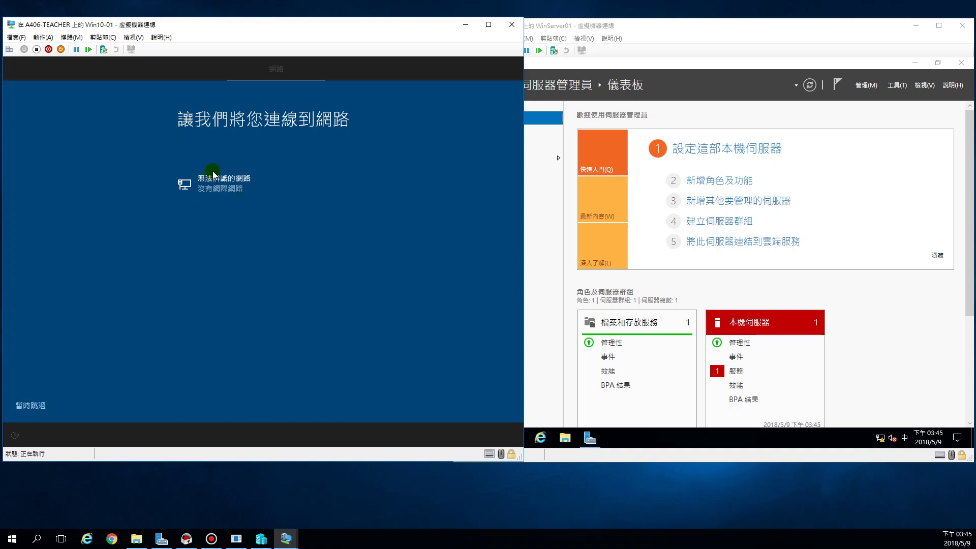
- Skip the network connection and name Win10-01's local account 'iuser' using English input
left_click(33, 406)
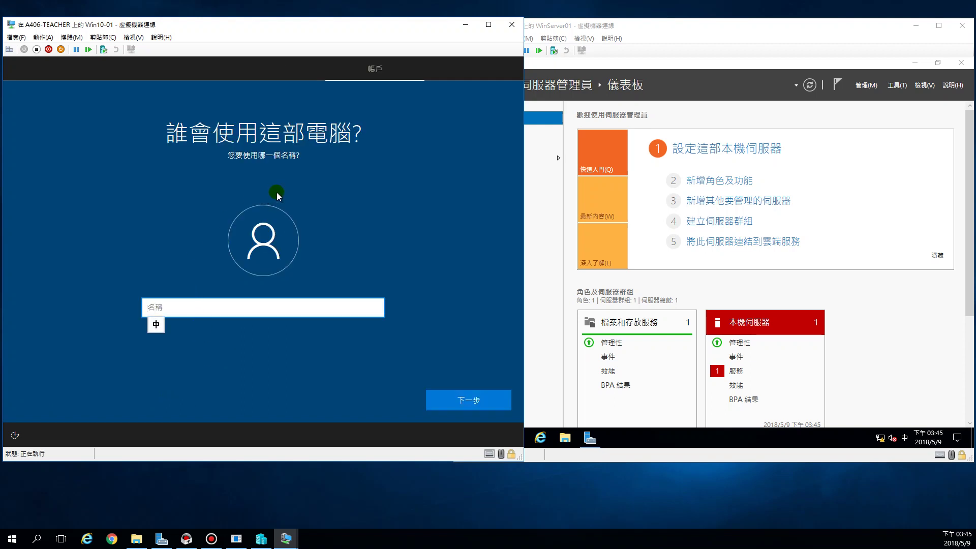
left_click(247, 303)
left_click(654, 28)
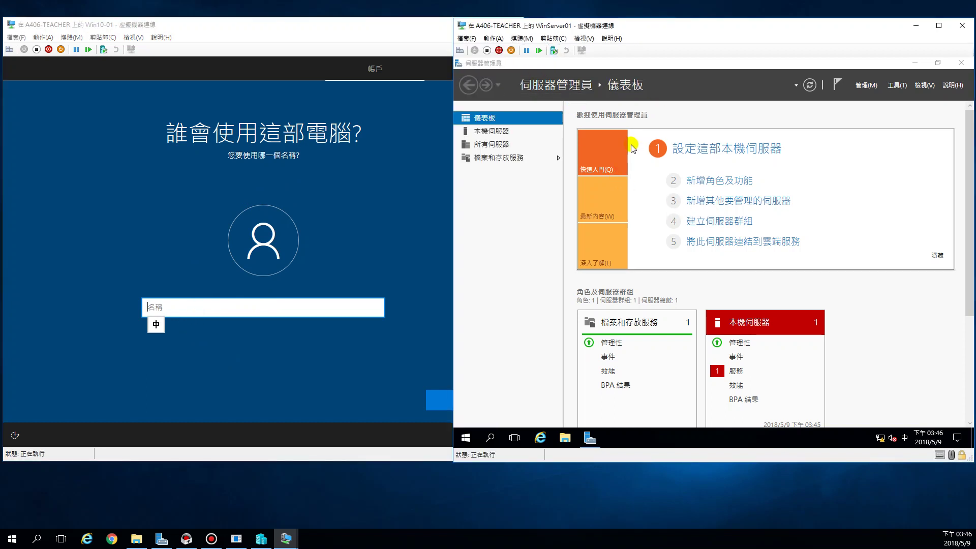
left_click(256, 303)
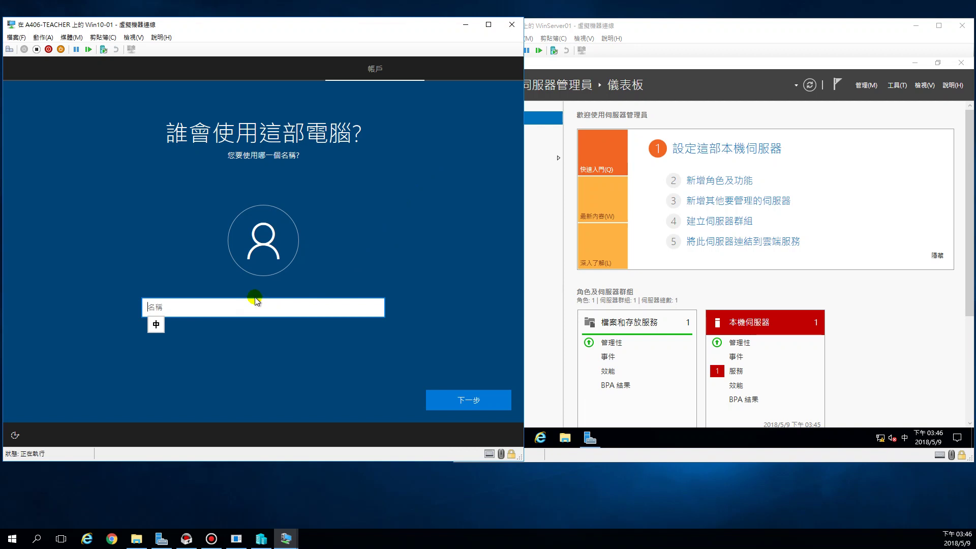
key("shift")
type("iuser")
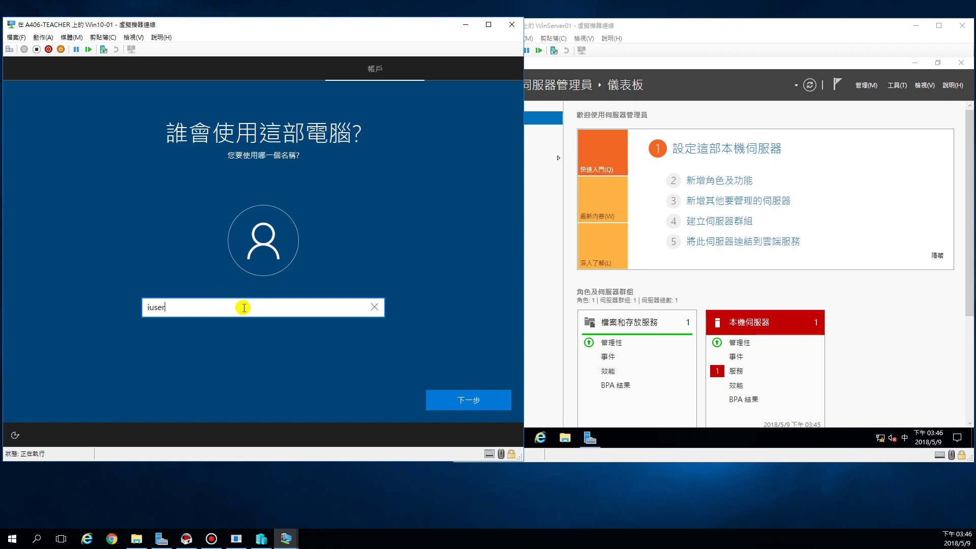
- Enter the account password and retype it on the confirm-password page
left_click(463, 401)
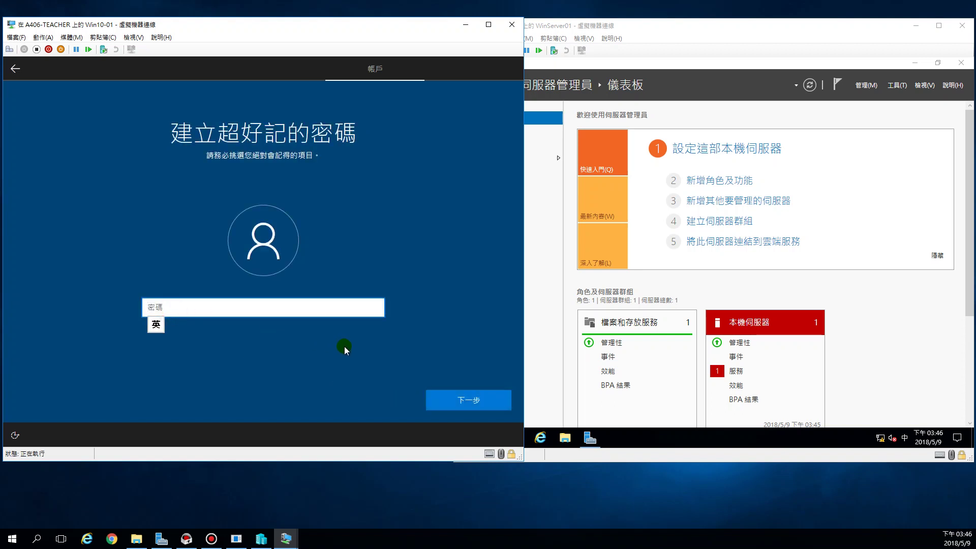
type("123456")
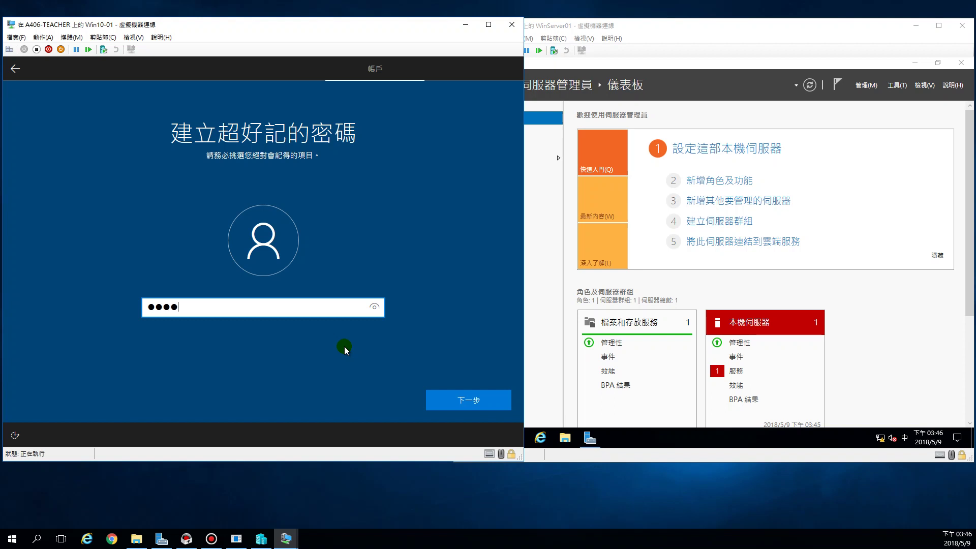
type("78")
left_click(482, 404)
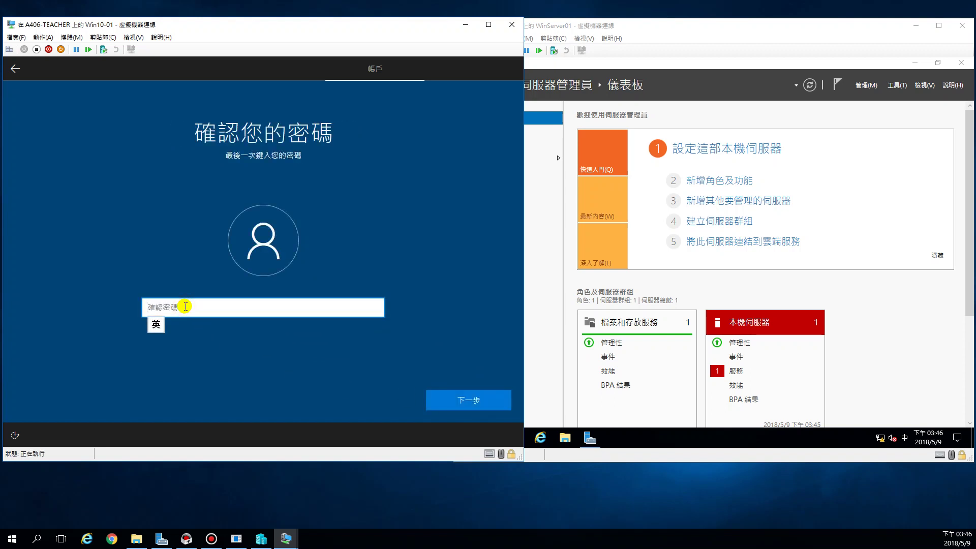
type("********")
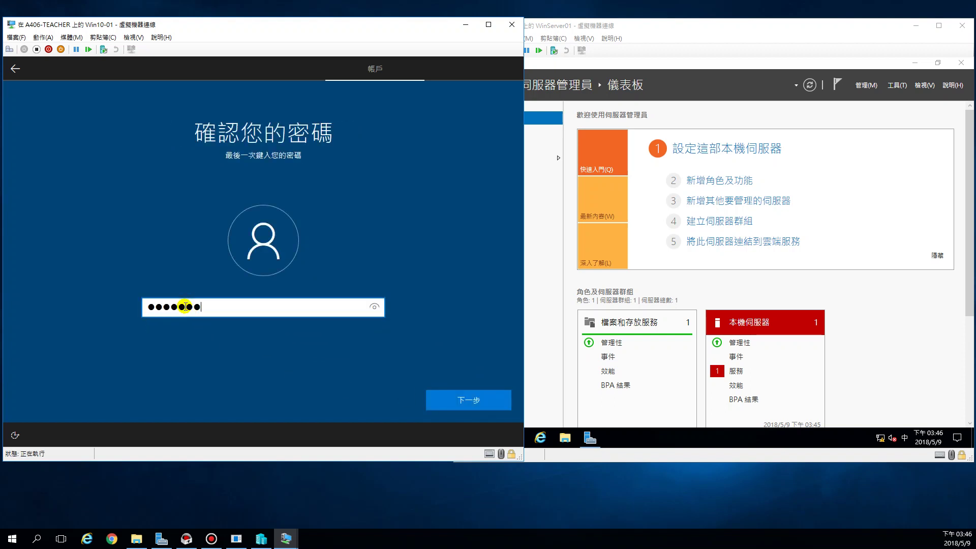
type("*")
- Submit the confirmed password and answer the first security question, about a pet's name
left_click(493, 405)
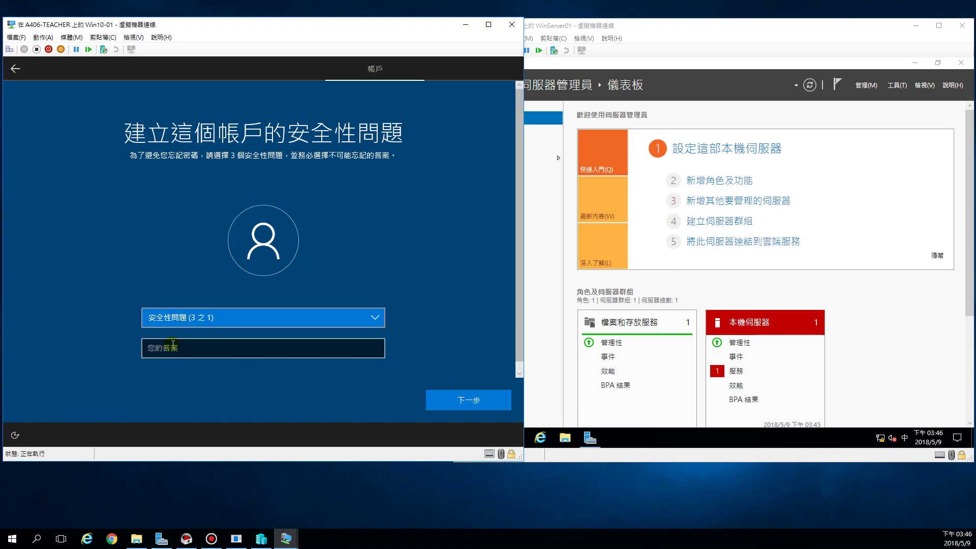
left_click(216, 319)
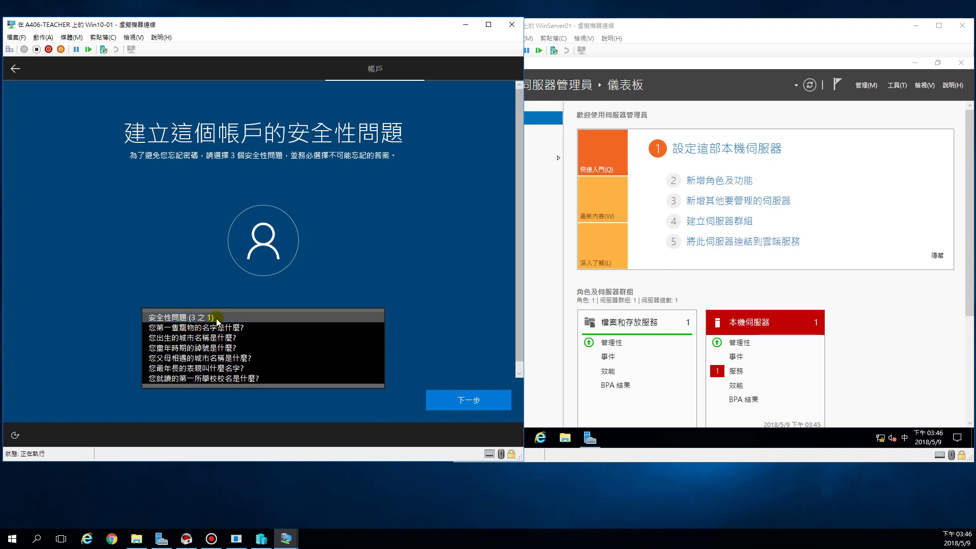
left_click(216, 320)
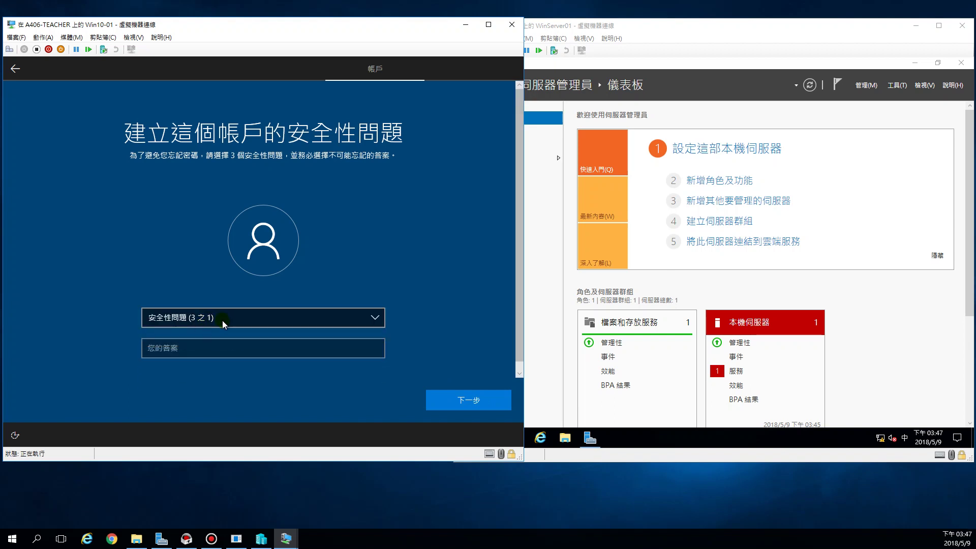
left_click(224, 320)
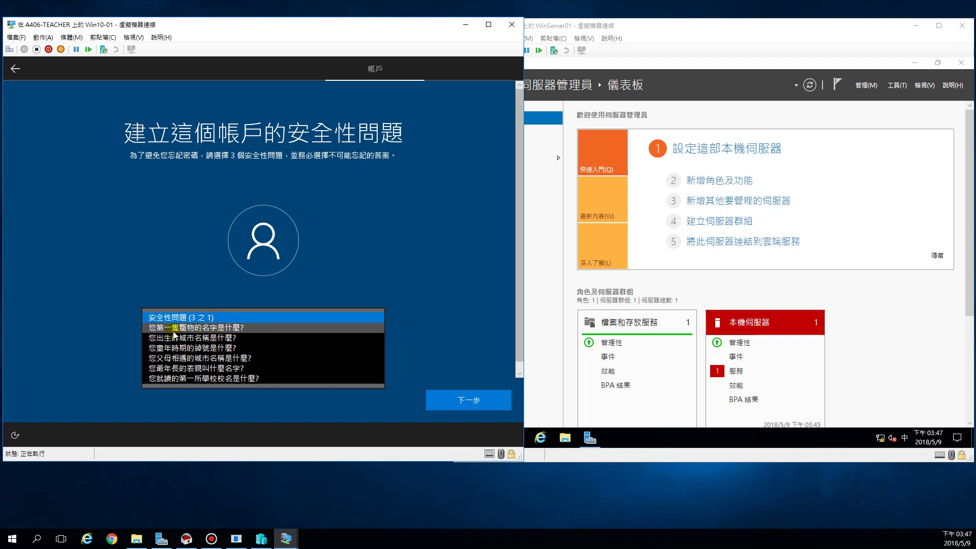
left_click(173, 330)
left_click(192, 346)
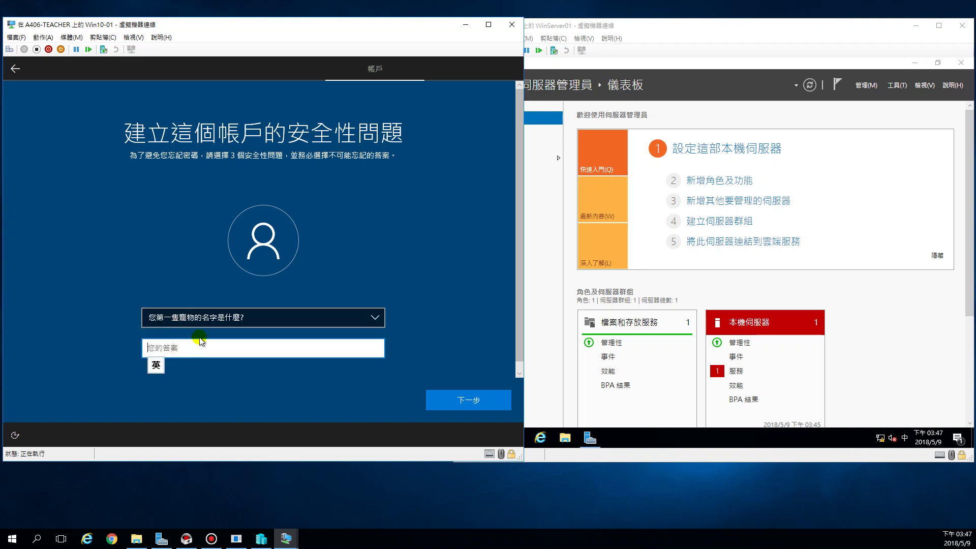
type("1Q")
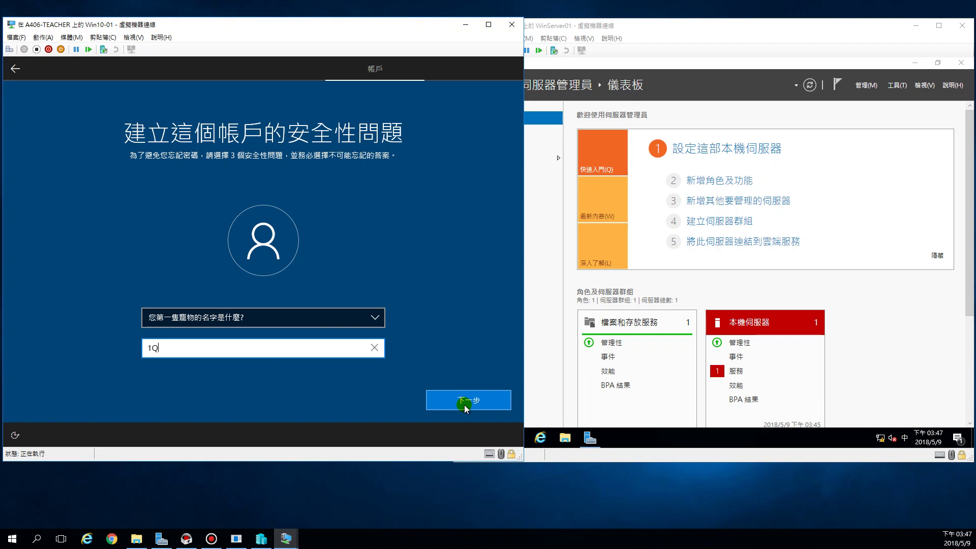
left_click(465, 406)
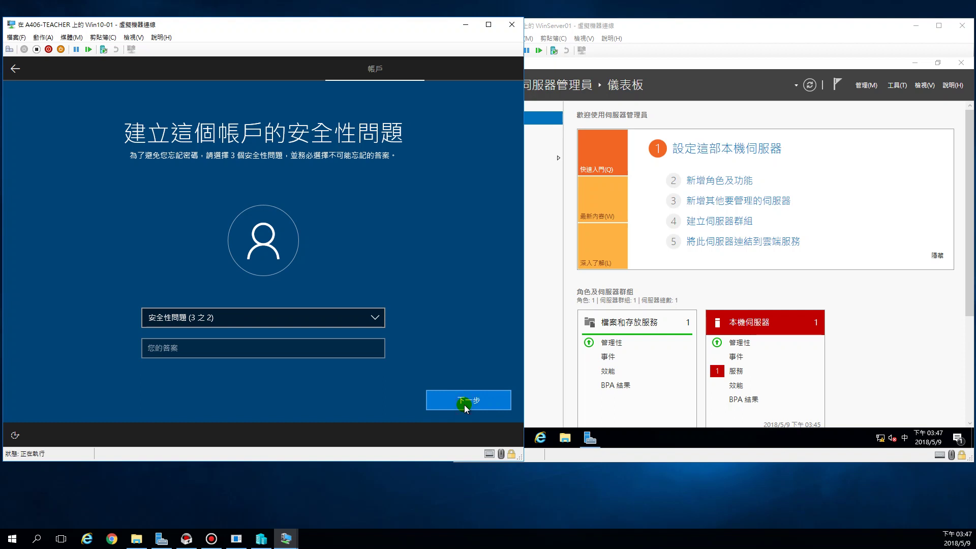
- Choose and answer the birth-city and childhood-nickname security questions
left_click(228, 324)
left_click(211, 333)
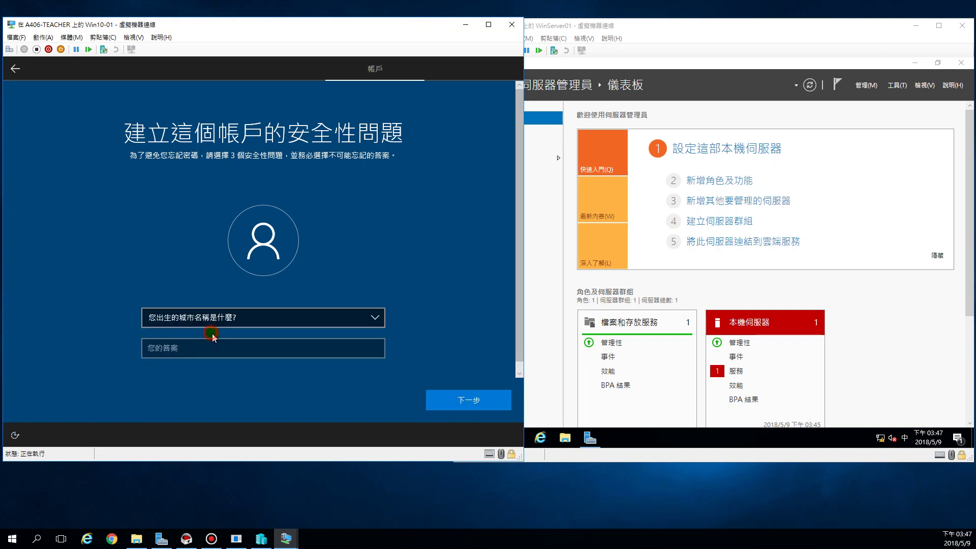
left_click(212, 340)
type("1Q")
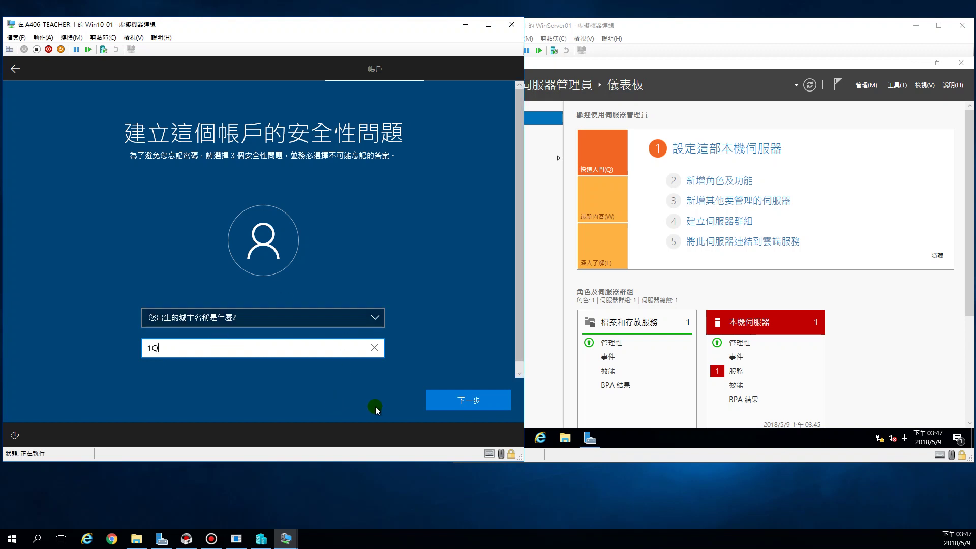
left_click(460, 403)
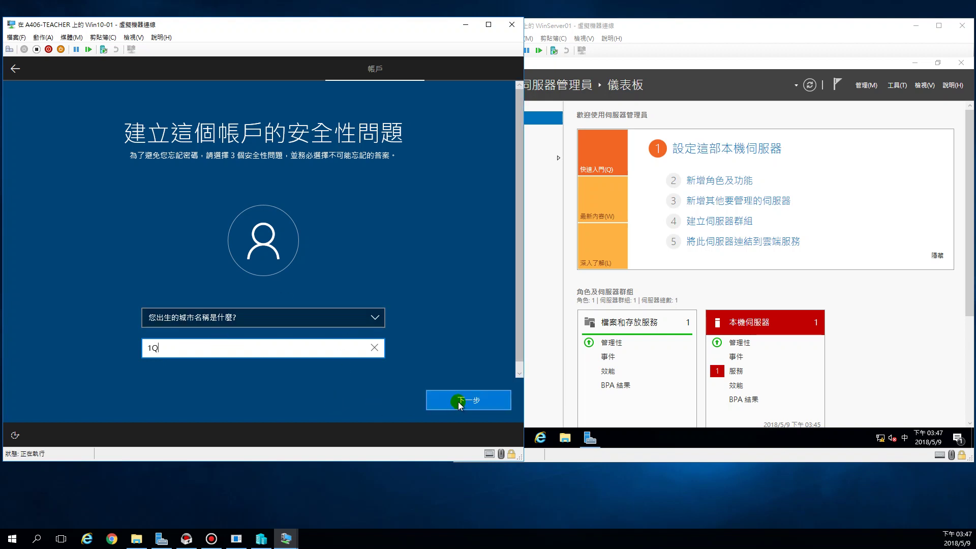
left_click(178, 324)
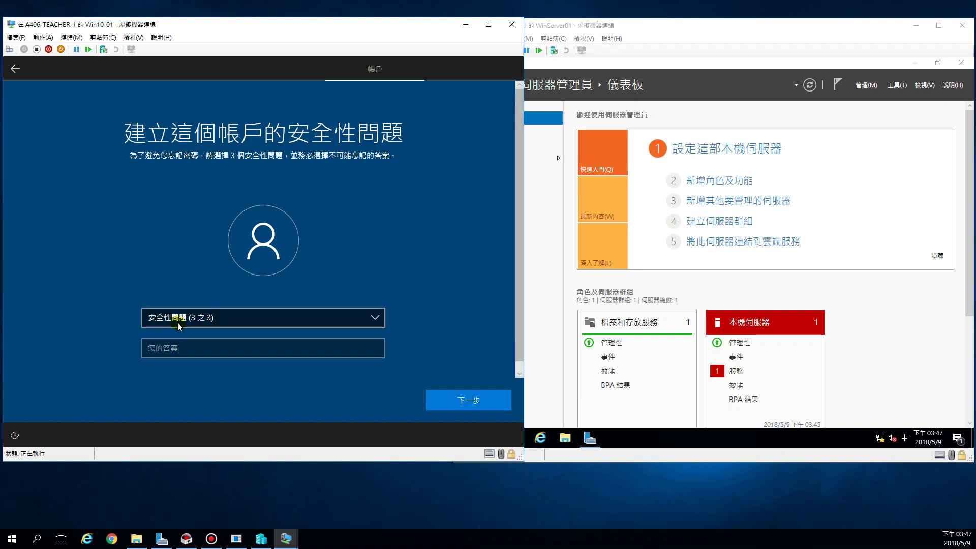
left_click(184, 328)
left_click(186, 351)
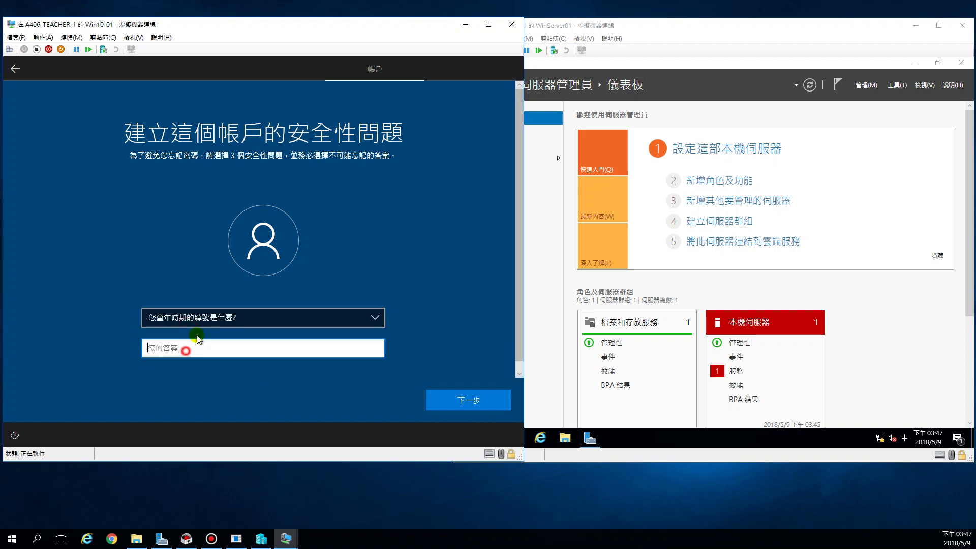
type("1Q")
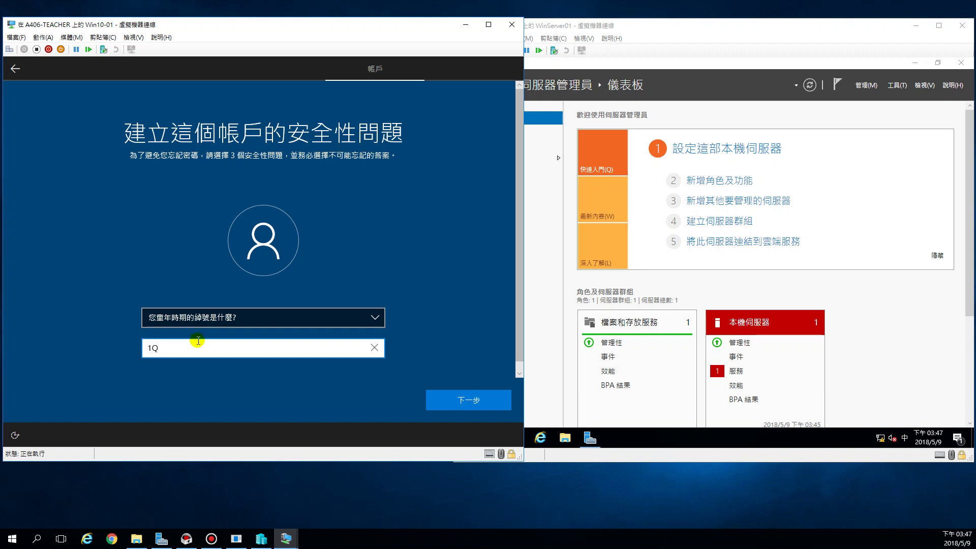
left_click(465, 404)
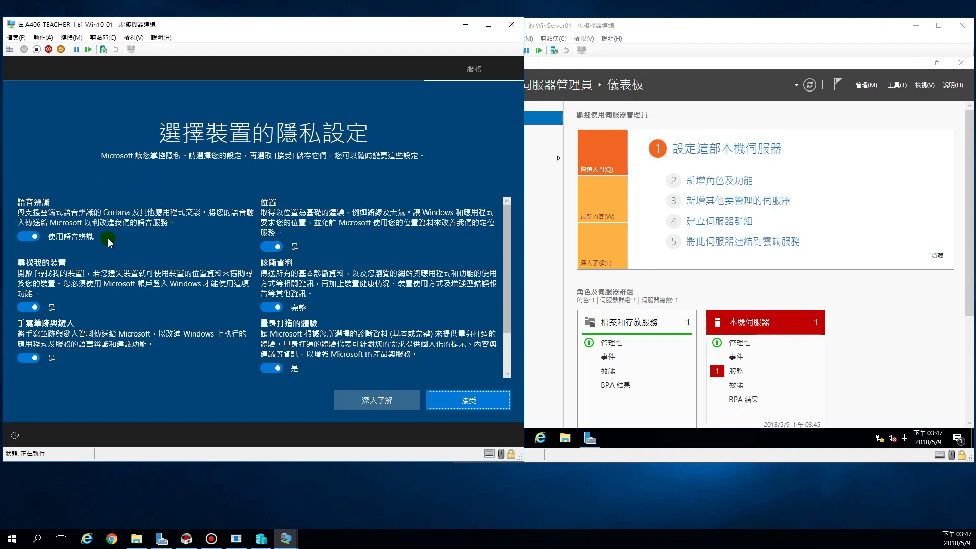
- Toggle off speech, Find My Device, handwriting, location, tailored experiences and advertising ID; set diagnostics to 基本
left_click(22, 237)
left_click(26, 307)
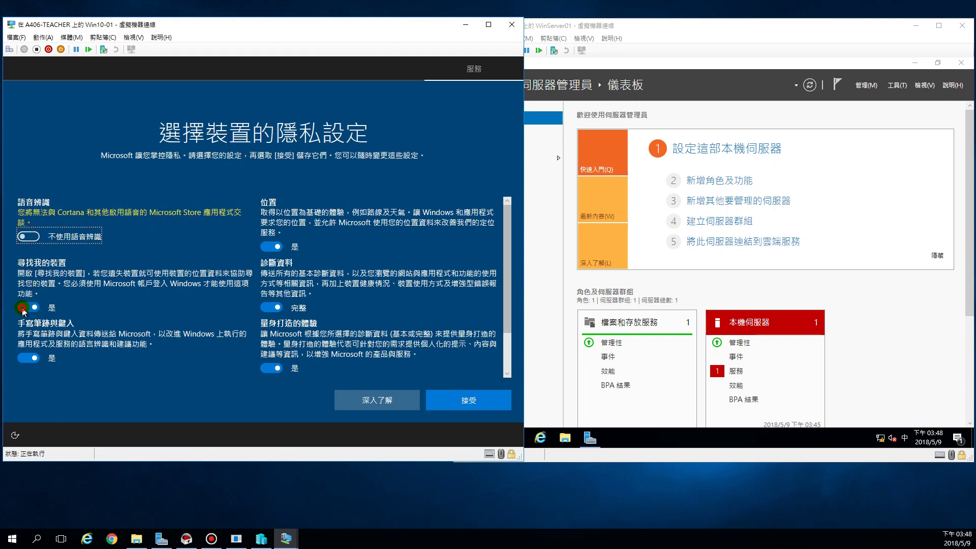
left_click(28, 360)
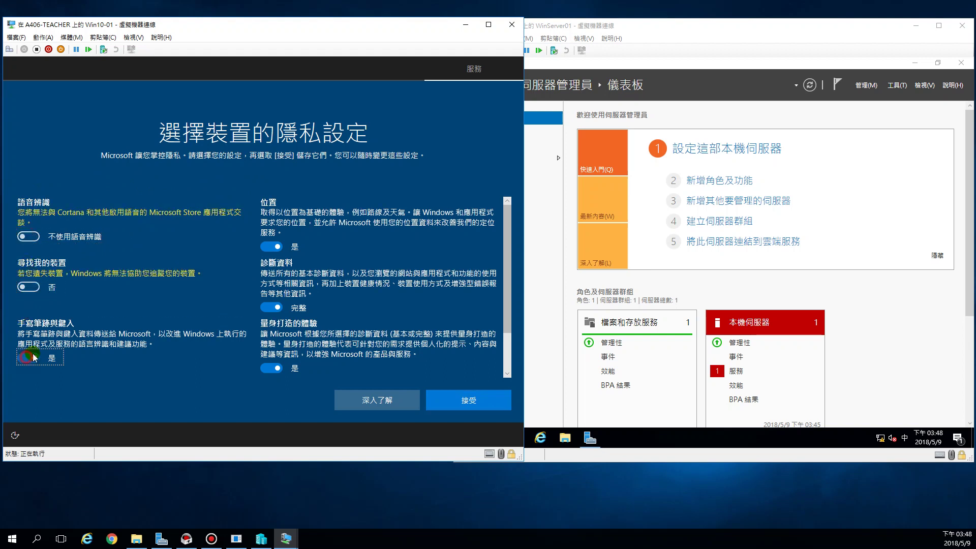
left_click(264, 246)
left_click(265, 297)
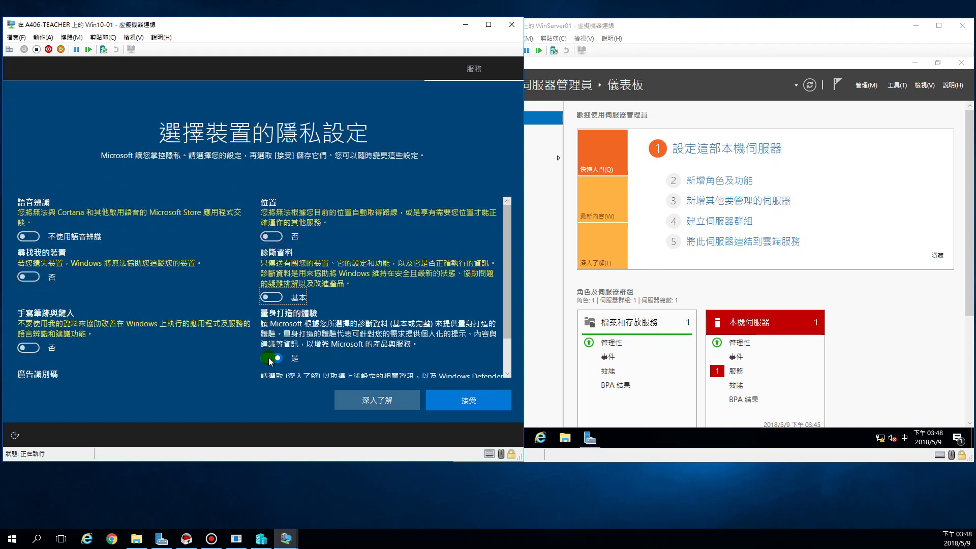
left_click(268, 358)
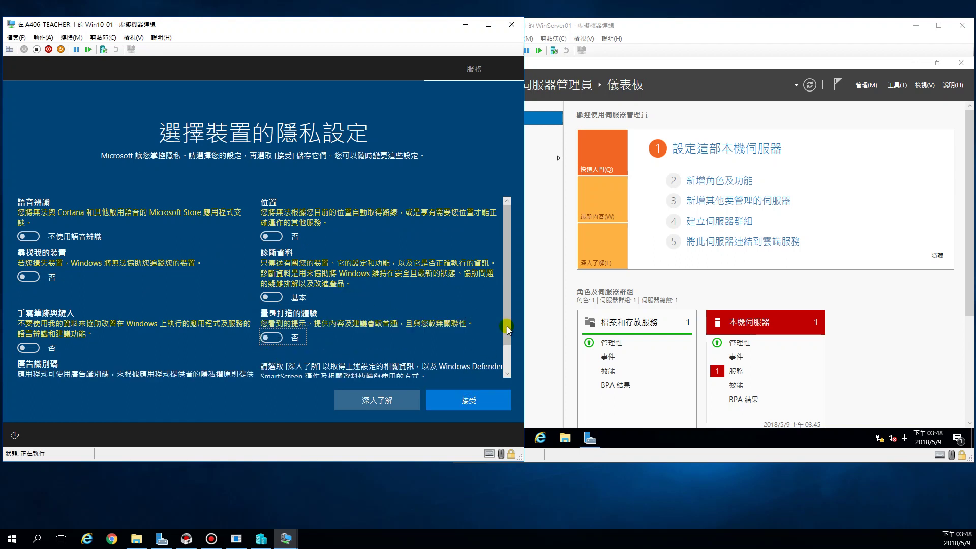
left_click_drag(510, 323, 507, 374)
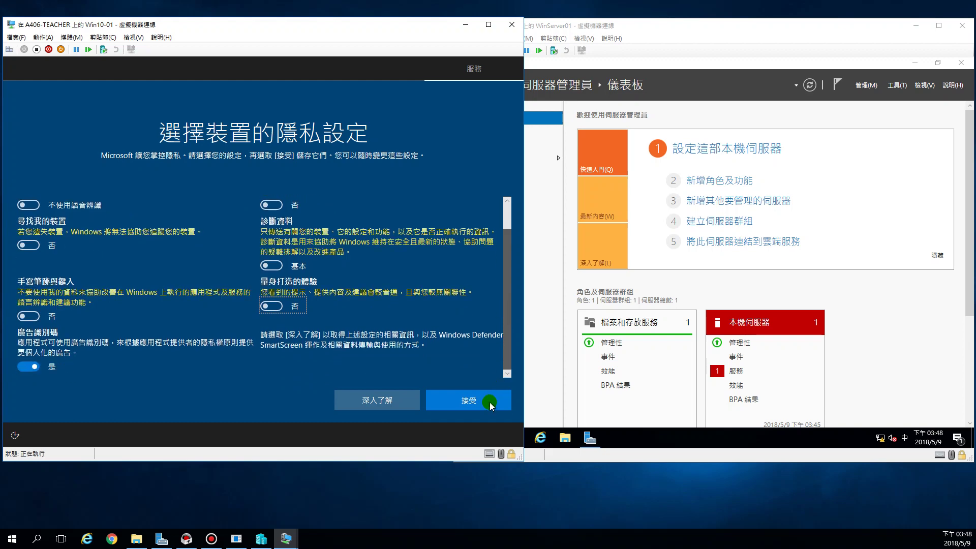
left_click(24, 370)
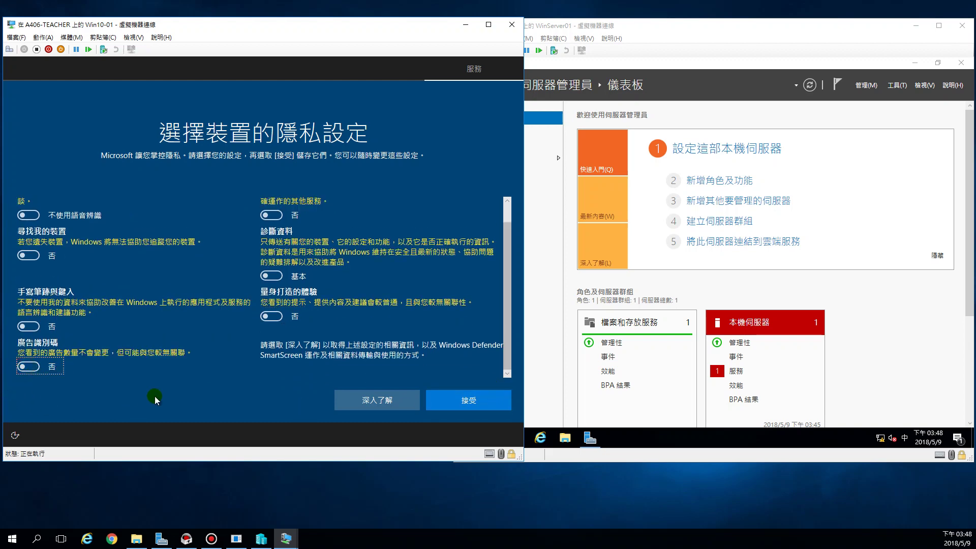
- Accept Win10-01's privacy settings with 接受 and wait through the final setup screens
left_click(452, 401)
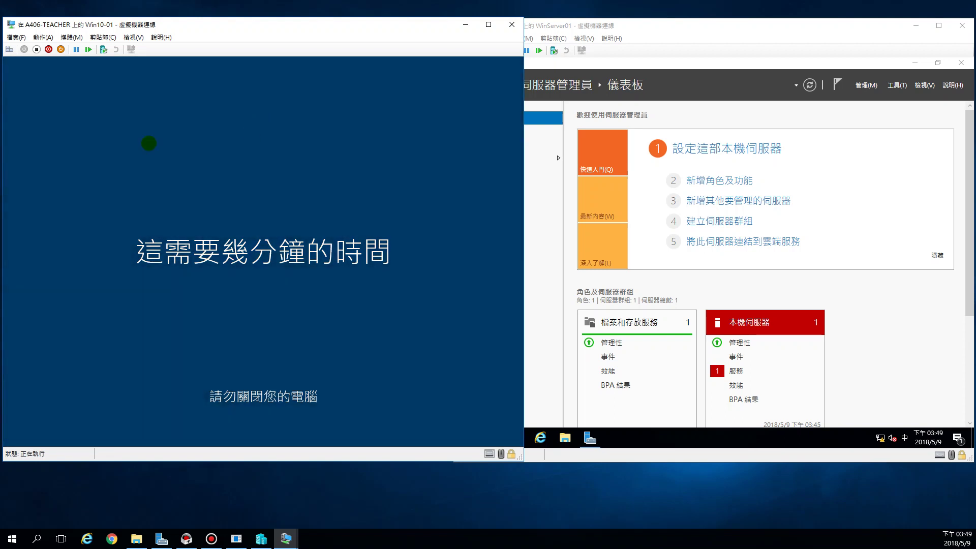
left_click(544, 242)
left_click(337, 222)
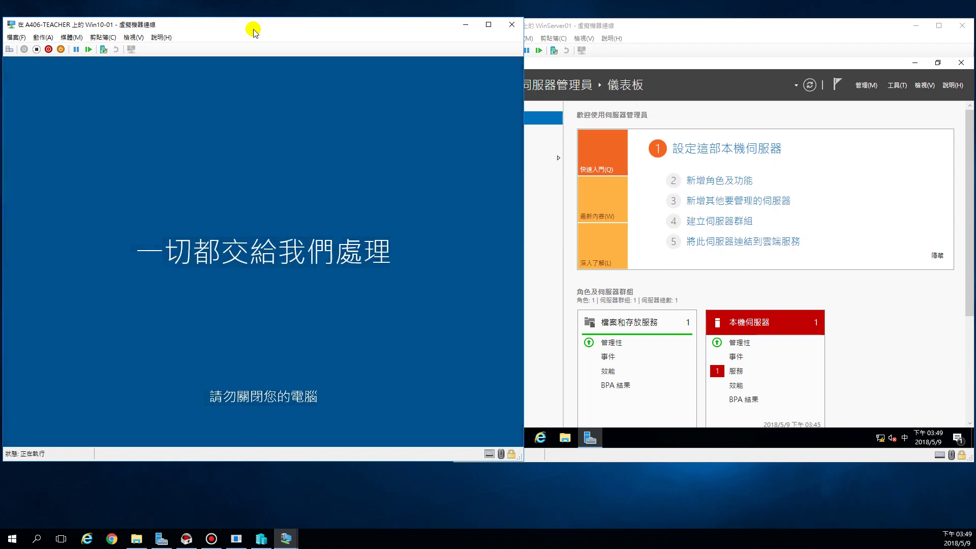
- Show WinServer01's Server Manager dashboard and its 管理 menu, then bring Win10-01's desktop forward
left_click_drag(706, 28, 709, 31)
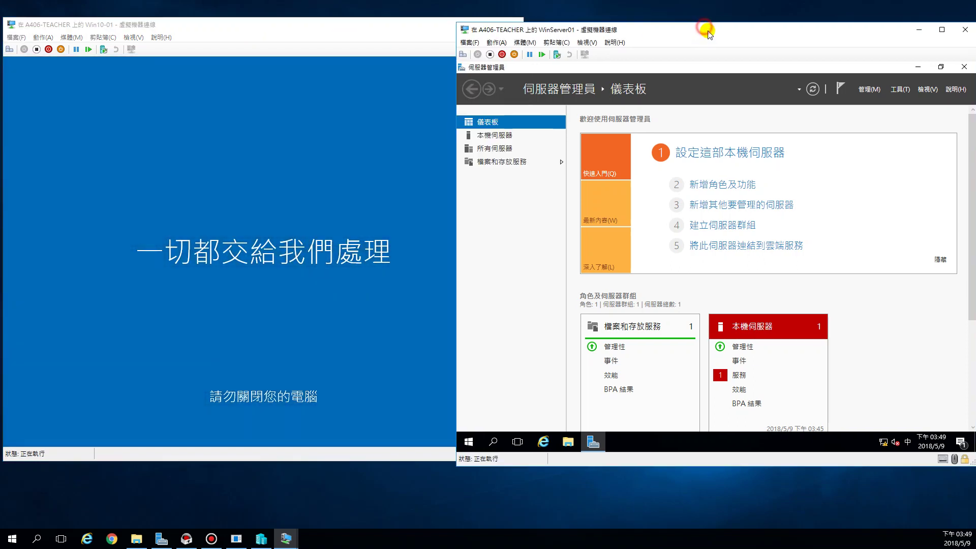
left_click_drag(603, 30, 597, 24)
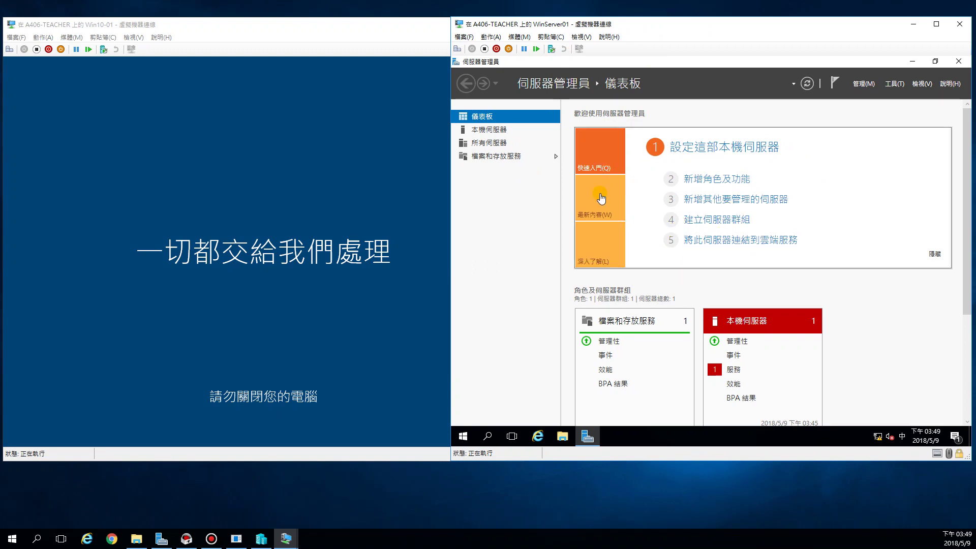
left_click(497, 131)
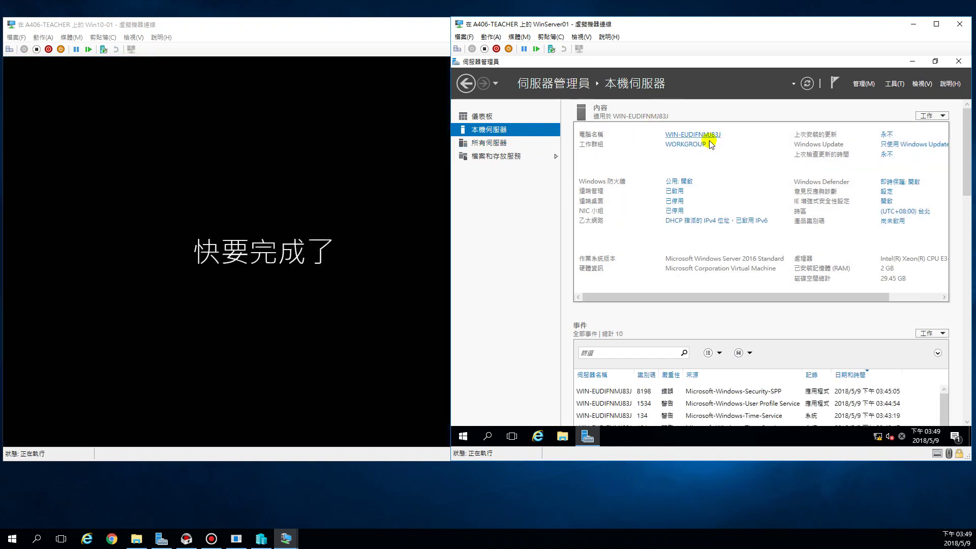
left_click(493, 116)
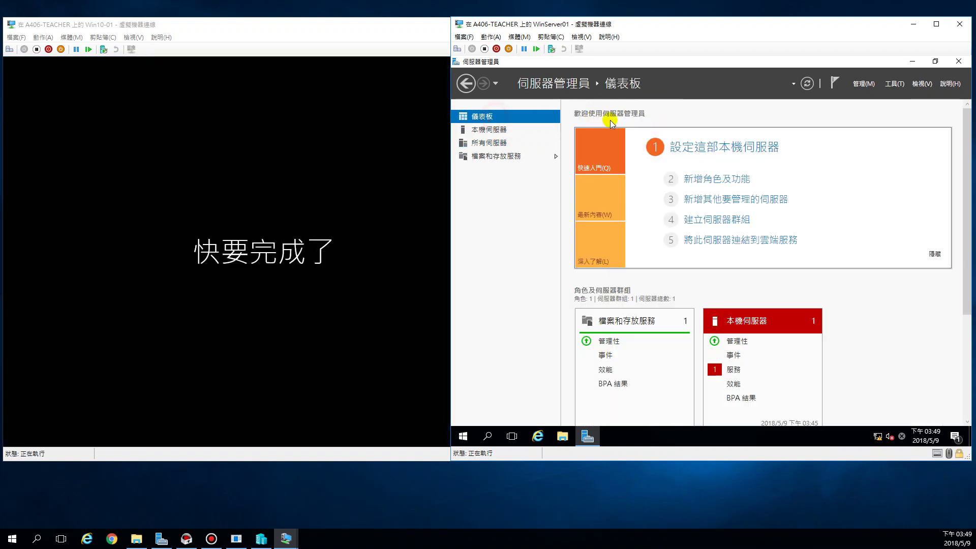
left_click(864, 84)
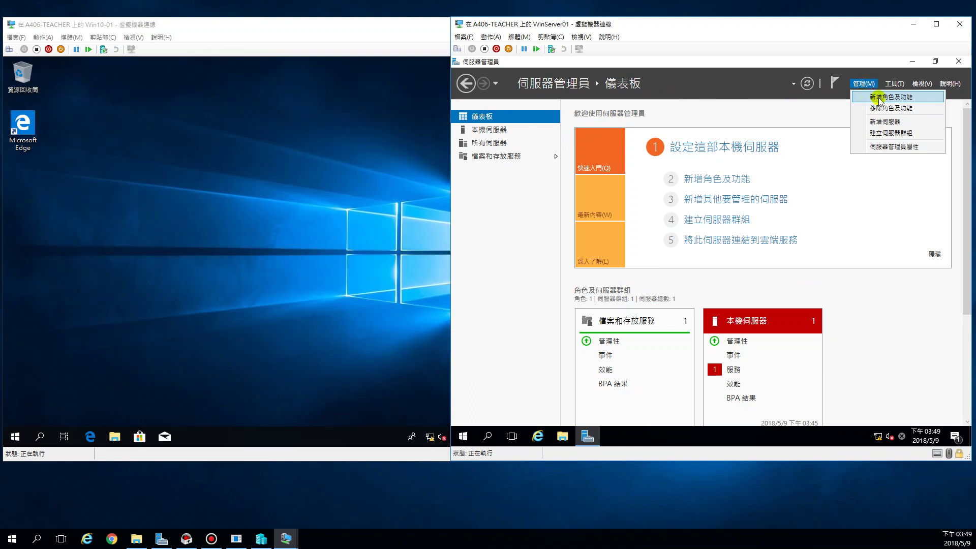
mouse_move(895, 83)
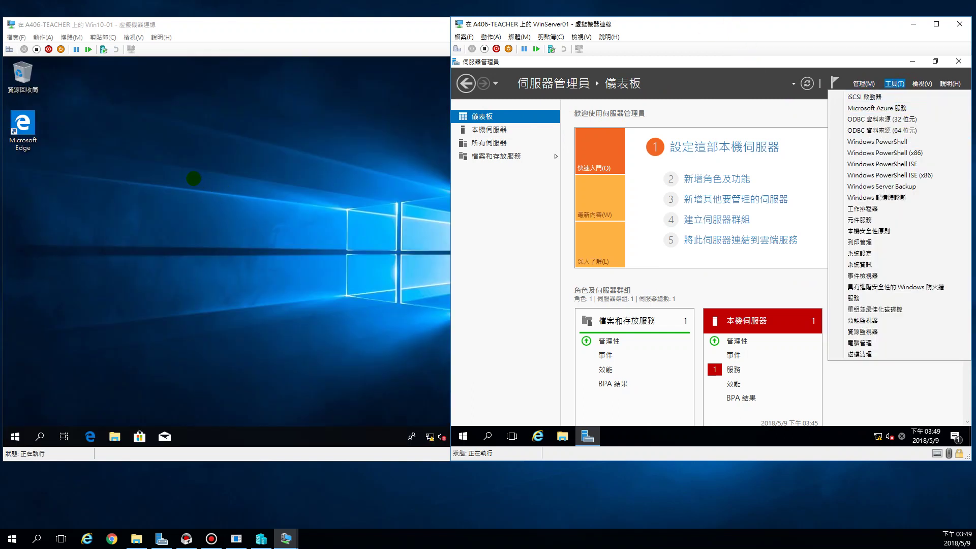
left_click(194, 180)
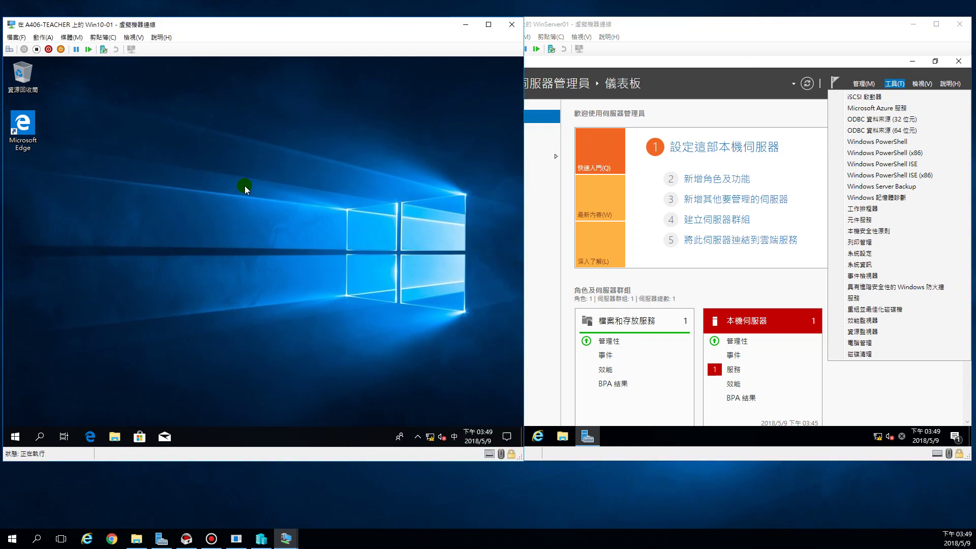
- In the Win10-01 Start menu, unpin the first download tile under 玩樂 with 從[開始]取消釘選
left_click(16, 437)
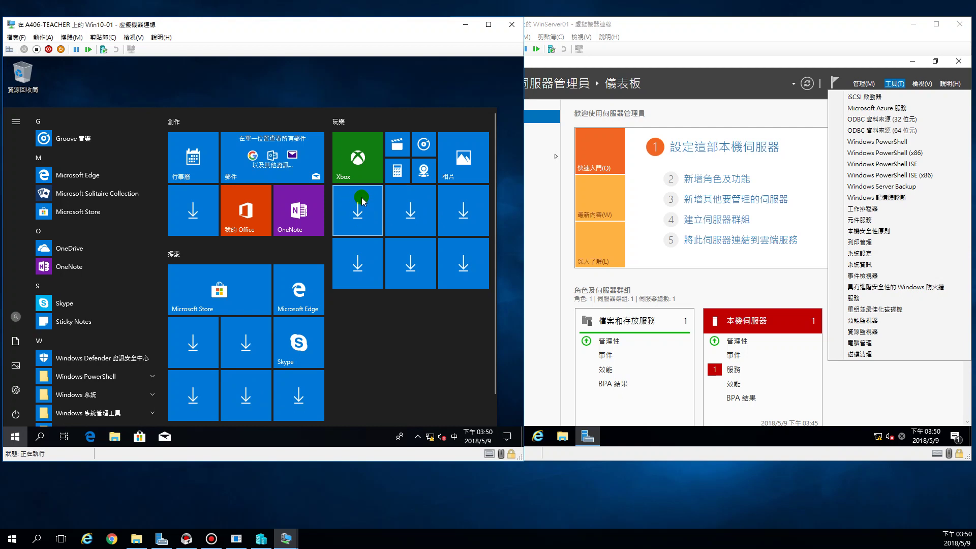
left_click(12, 539)
left_click(410, 359)
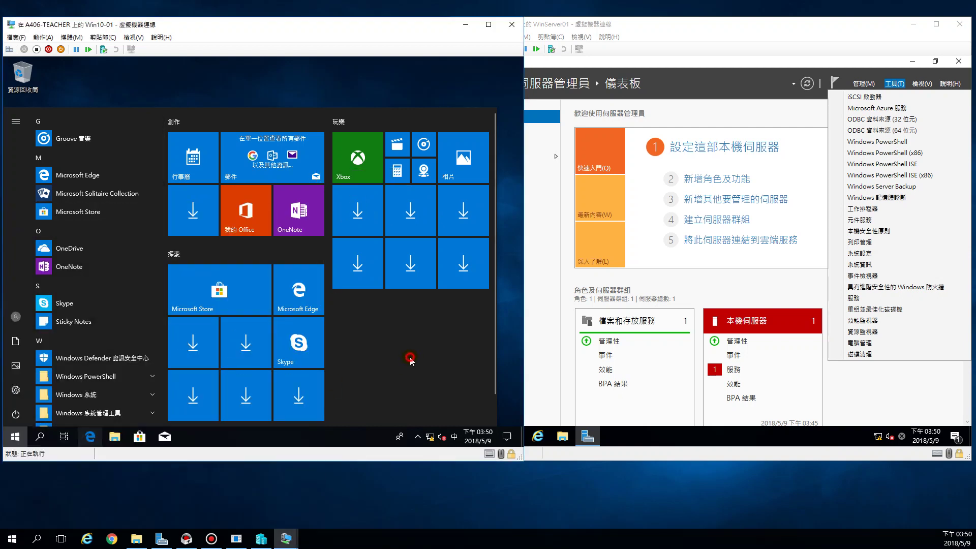
right_click(357, 214)
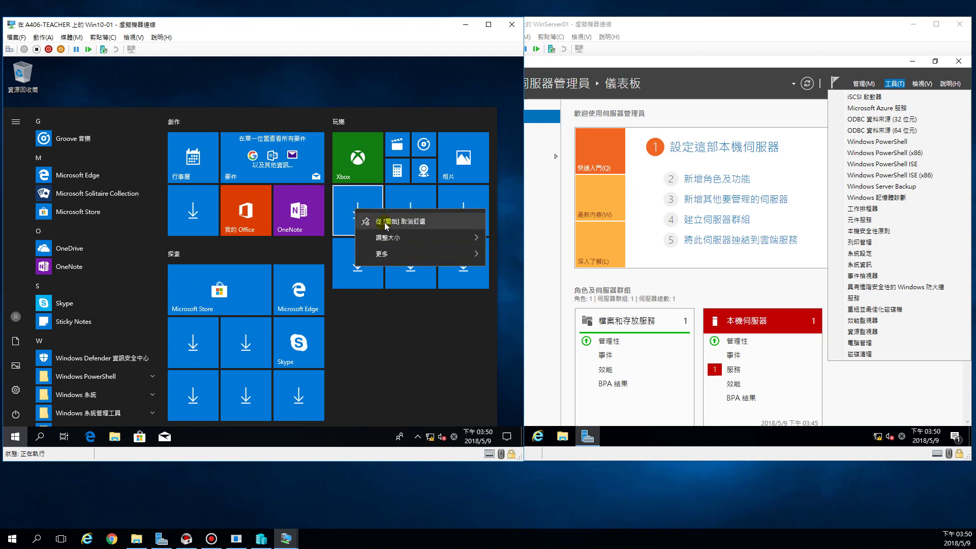
left_click(384, 288)
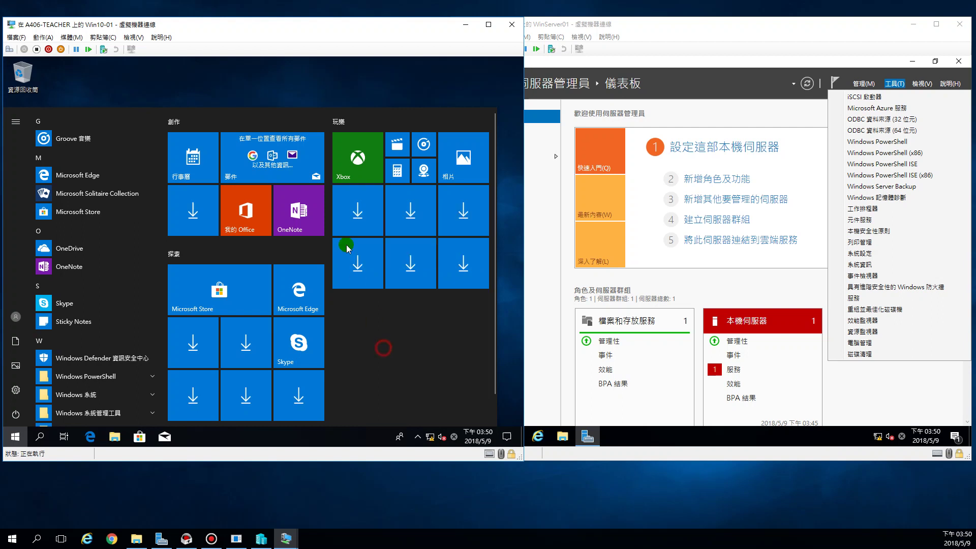
right_click(352, 215)
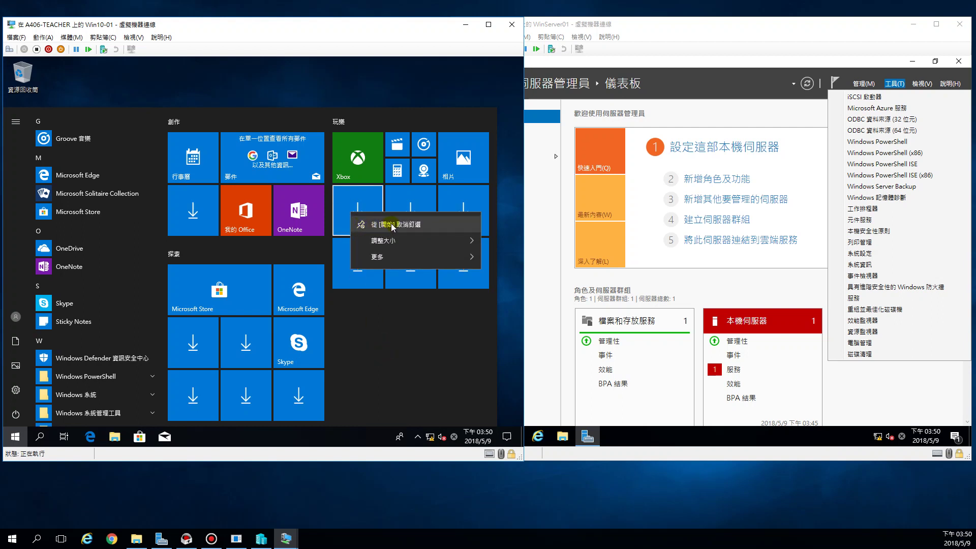
left_click(393, 227)
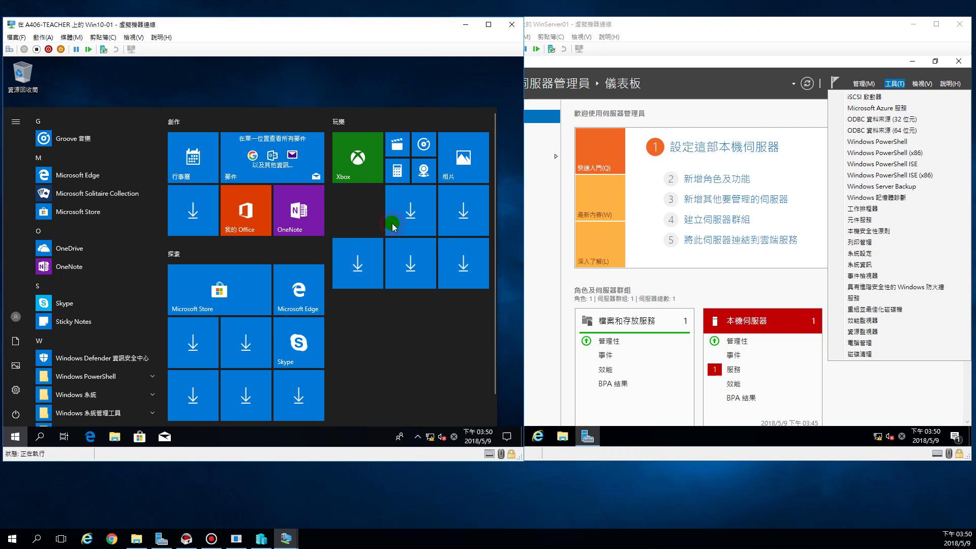
- Unpin two more download tiles, then close the Tips app that opened by mistake
right_click(401, 211)
left_click(376, 219)
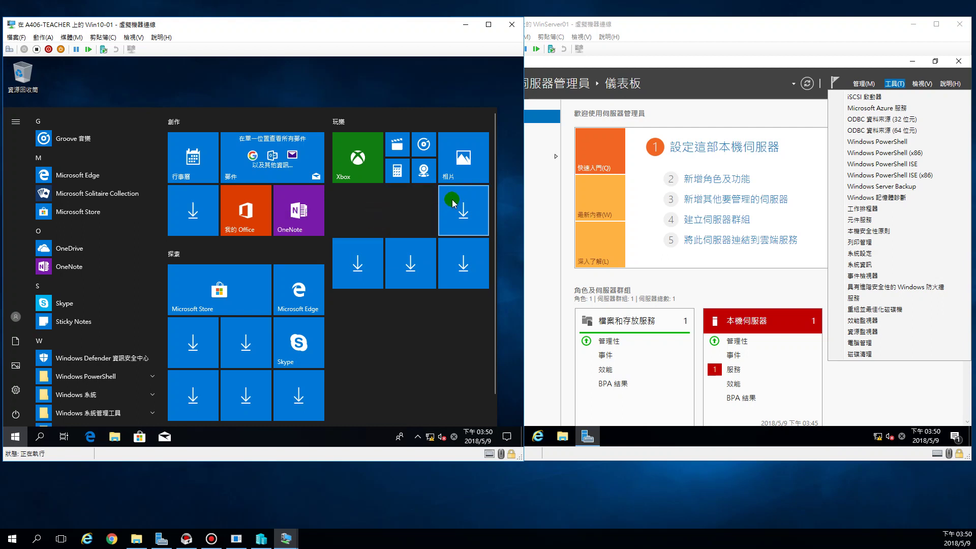
right_click(451, 207)
left_click(436, 212)
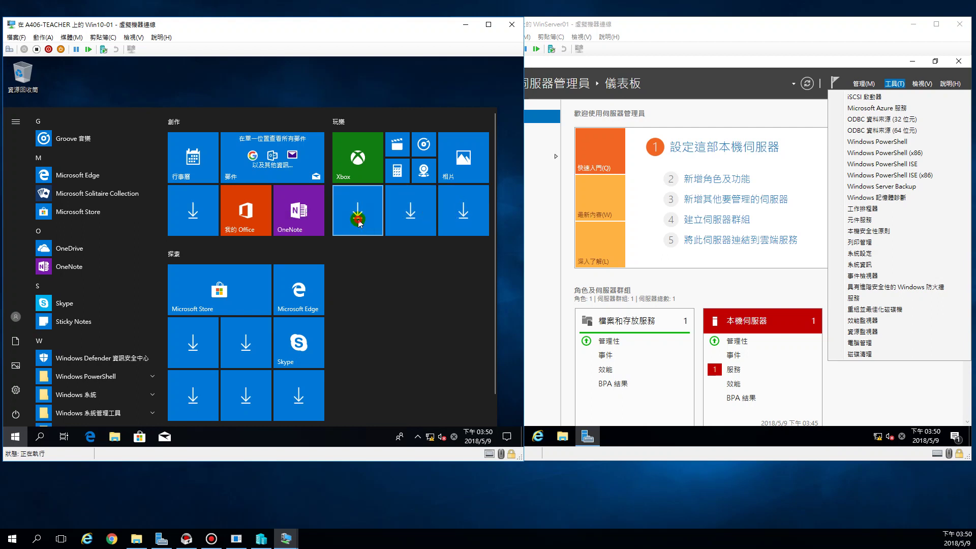
right_click(457, 214)
left_click(458, 214)
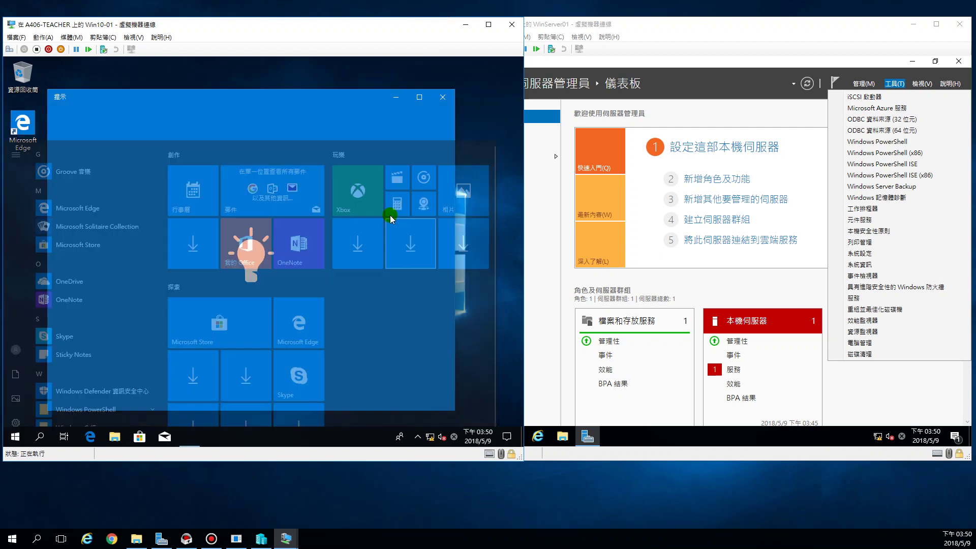
left_click(448, 94)
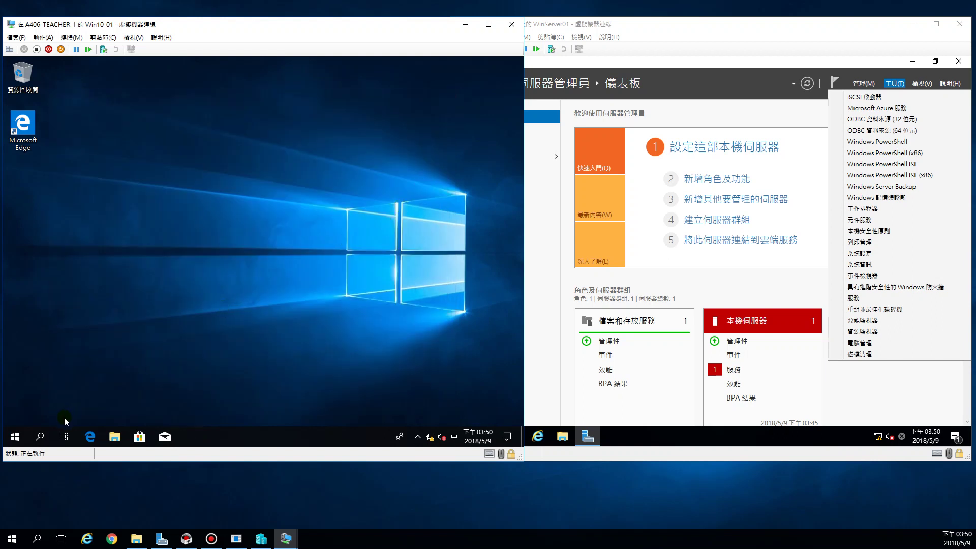
- Back in Start, unpin the three remaining 玩樂 download tiles
left_click(15, 436)
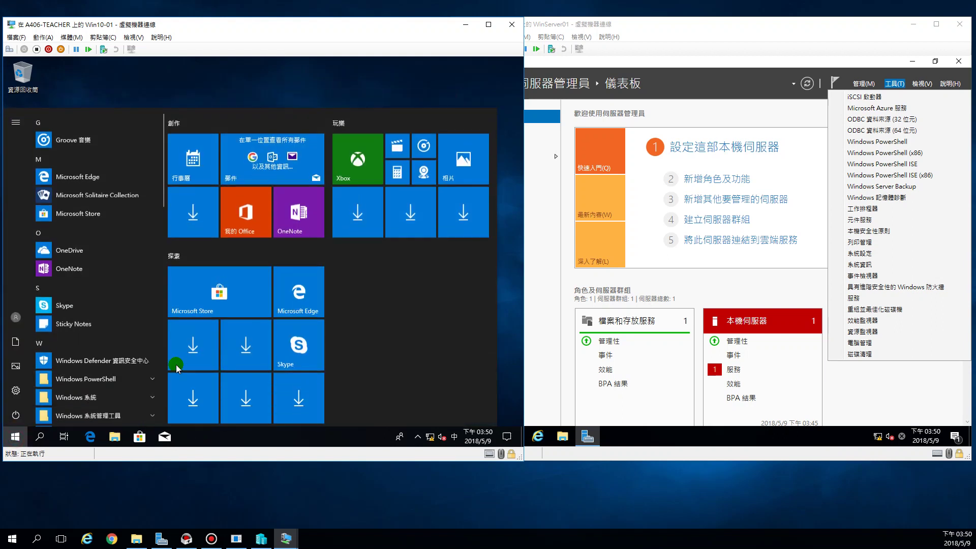
right_click(352, 213)
left_click(392, 214)
right_click(405, 211)
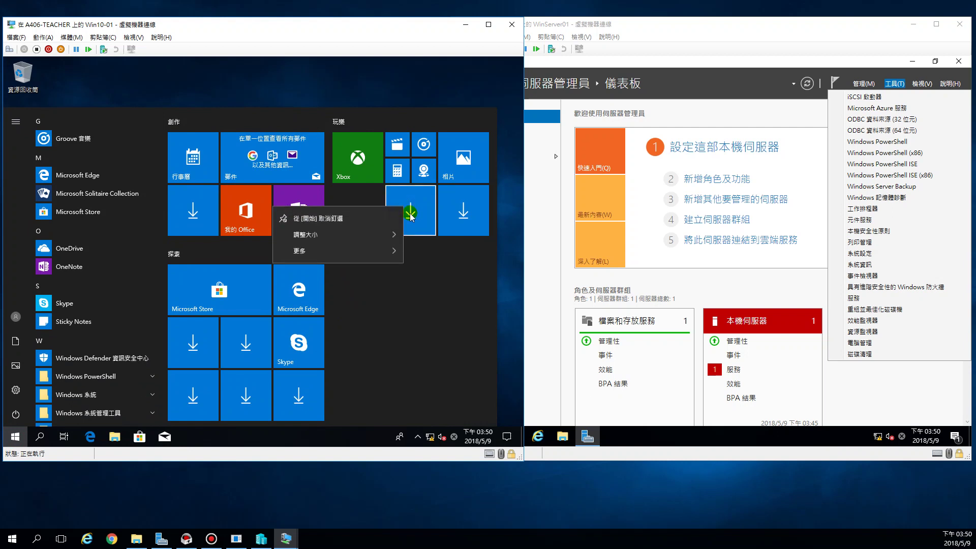
left_click(365, 214)
right_click(463, 215)
left_click(336, 217)
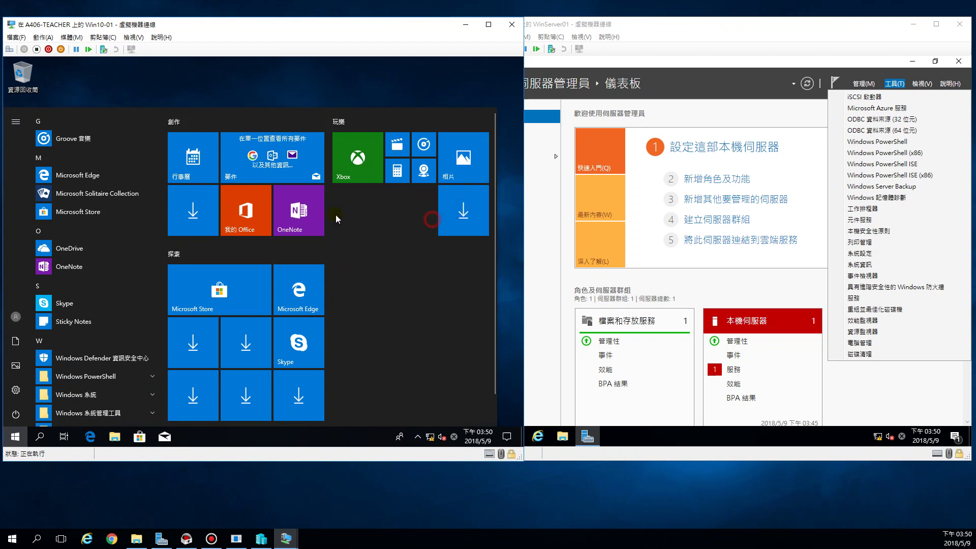
- Unpin the 創作 download tile and the two 探索 download tiles
right_click(202, 207)
left_click(206, 213)
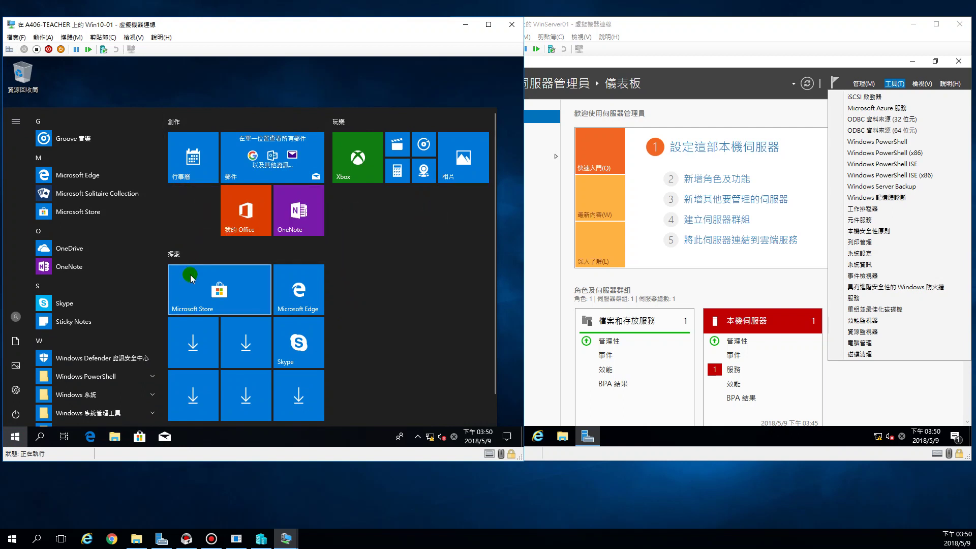
right_click(202, 347)
left_click(205, 350)
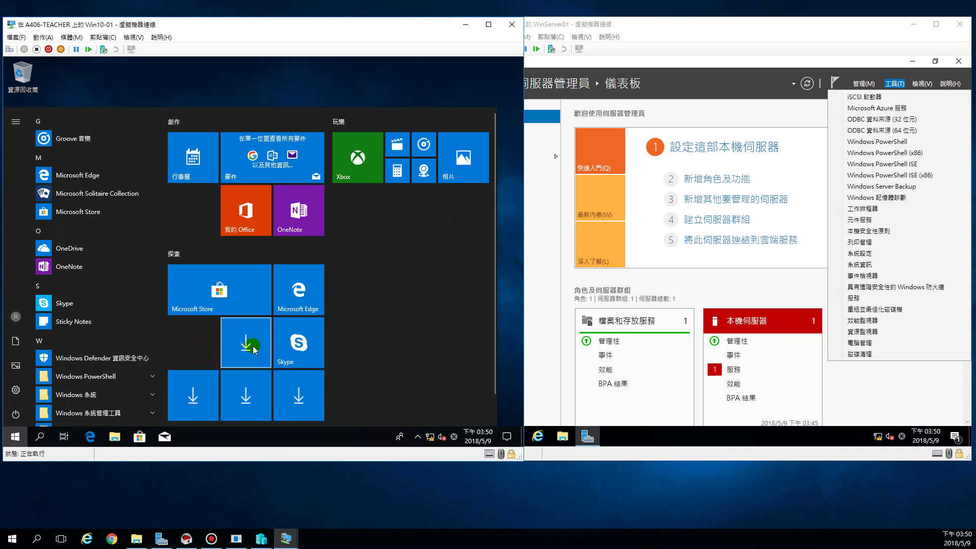
right_click(249, 348)
left_click(257, 354)
- Unpin the last three download tiles in the bottom row
right_click(198, 391)
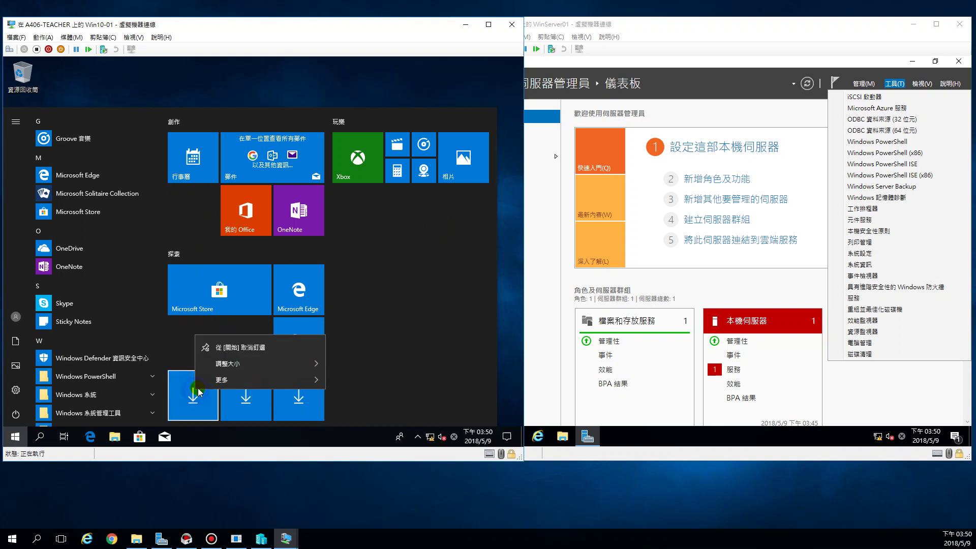
left_click(209, 348)
right_click(241, 389)
left_click(257, 343)
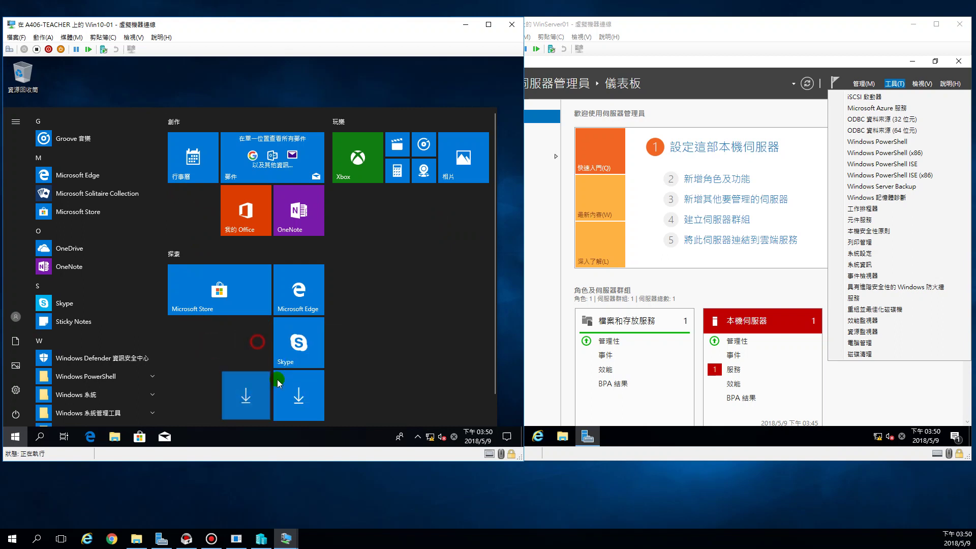
right_click(292, 389)
left_click(305, 347)
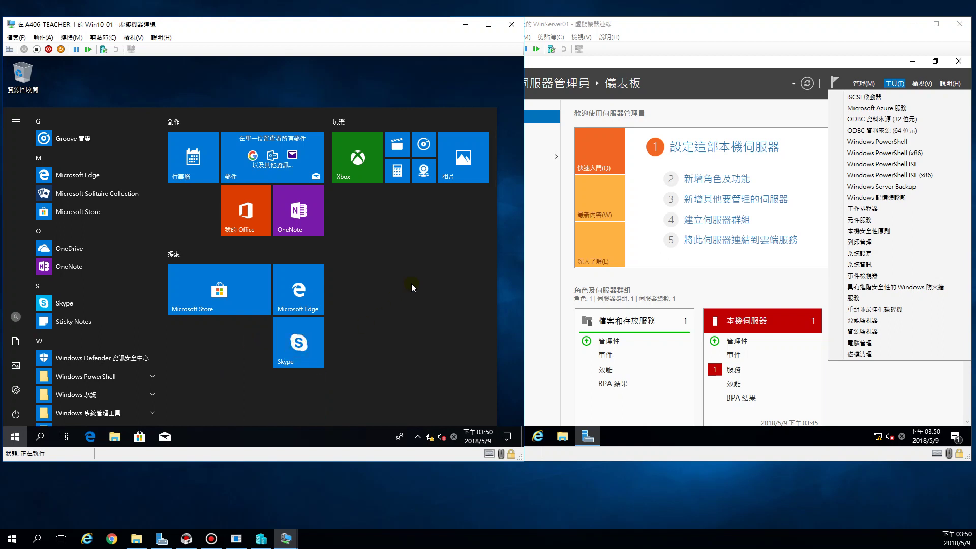
- Check that only the real app tiles remain, then close Start to the Win10-01 desktop
left_click(404, 78)
left_click(375, 121)
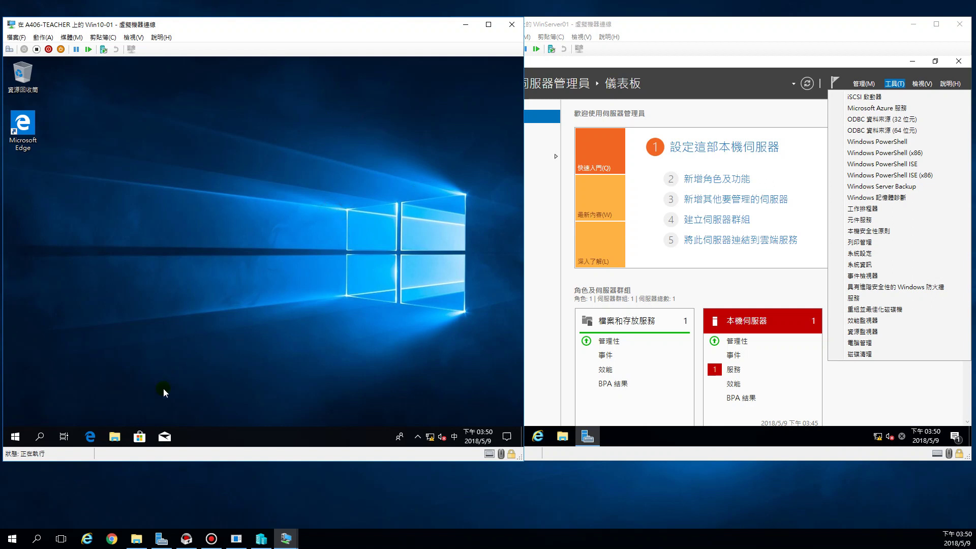
left_click(15, 436)
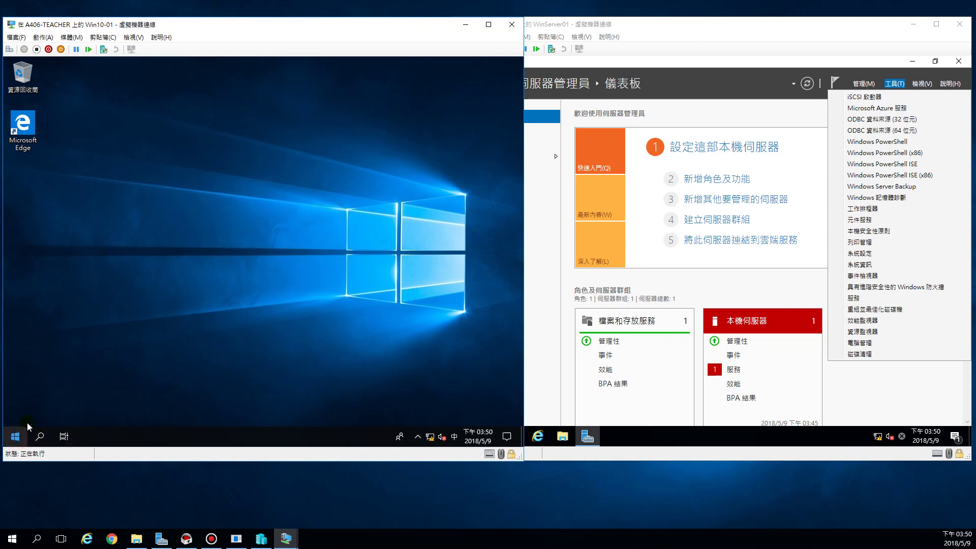
left_click(45, 419)
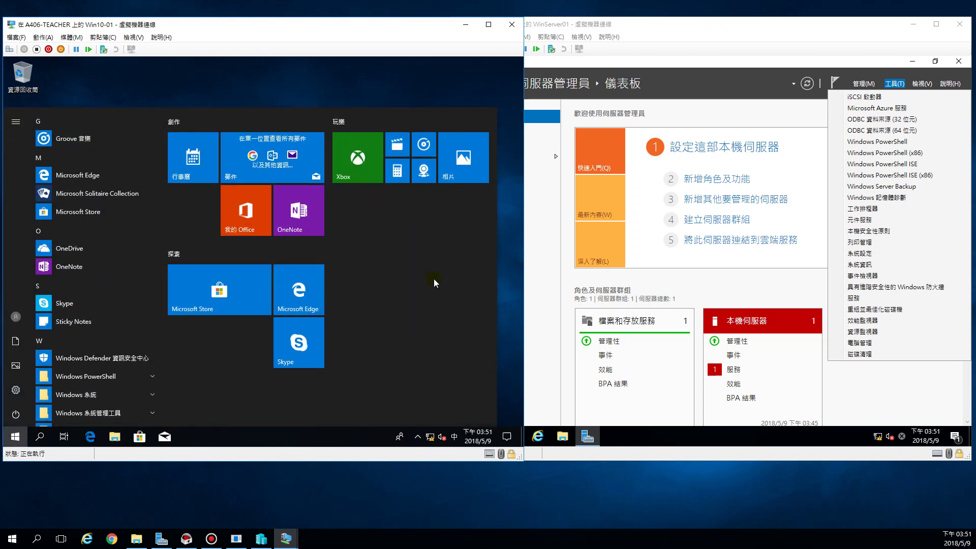
left_click(391, 91)
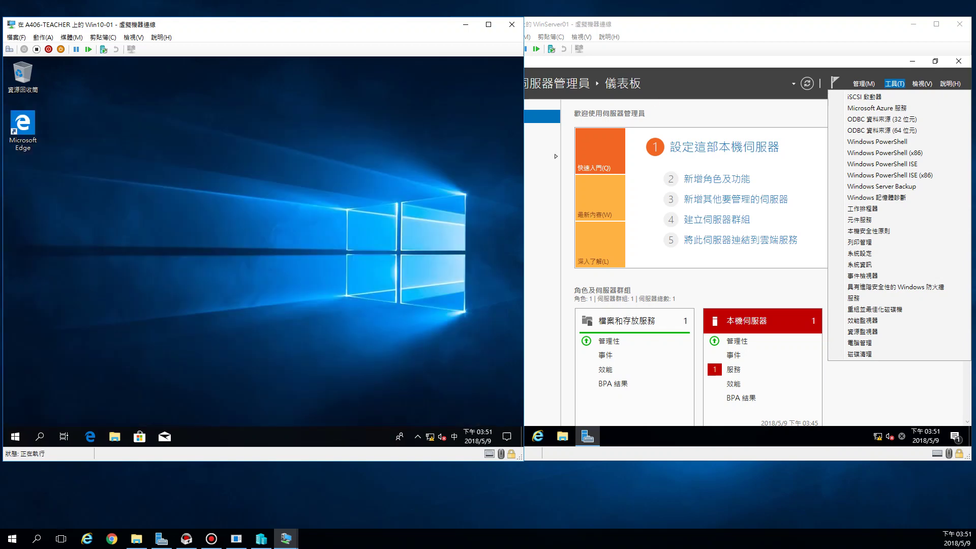